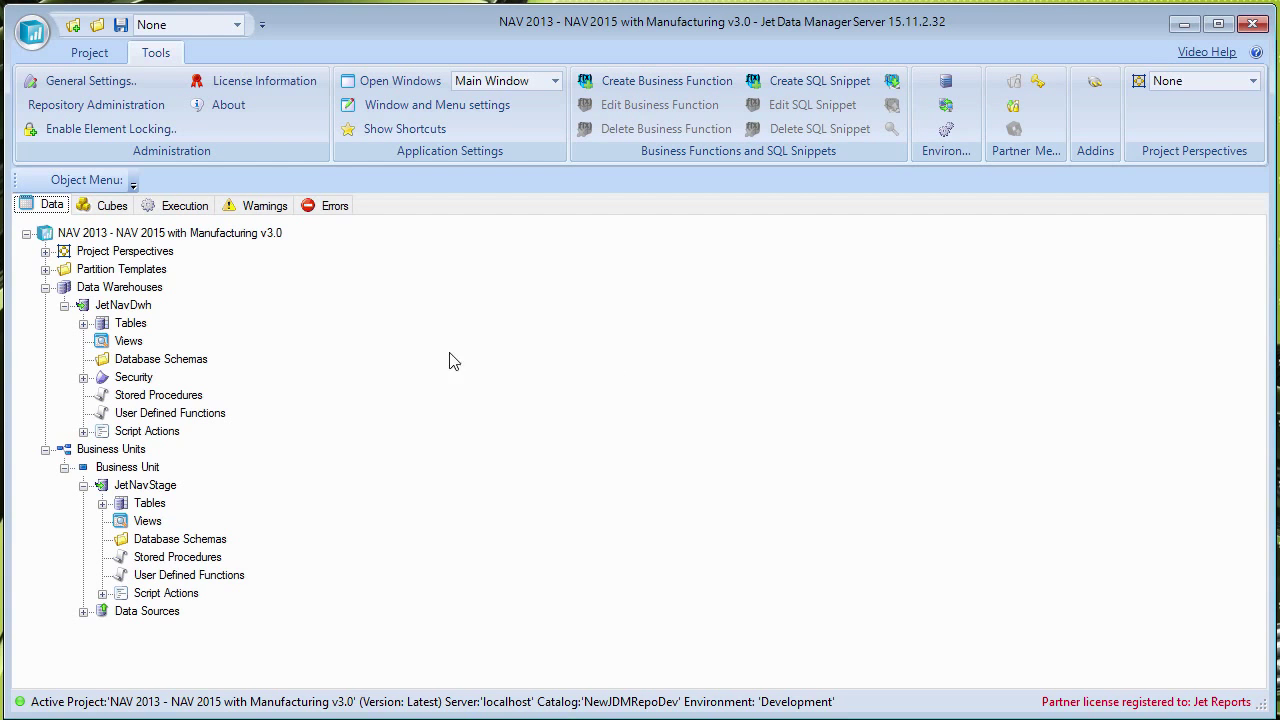
Step: Switch from Jet Data Manager Server to the Chrome window showing the Jet Reports downloads page
key(alt+Tab)
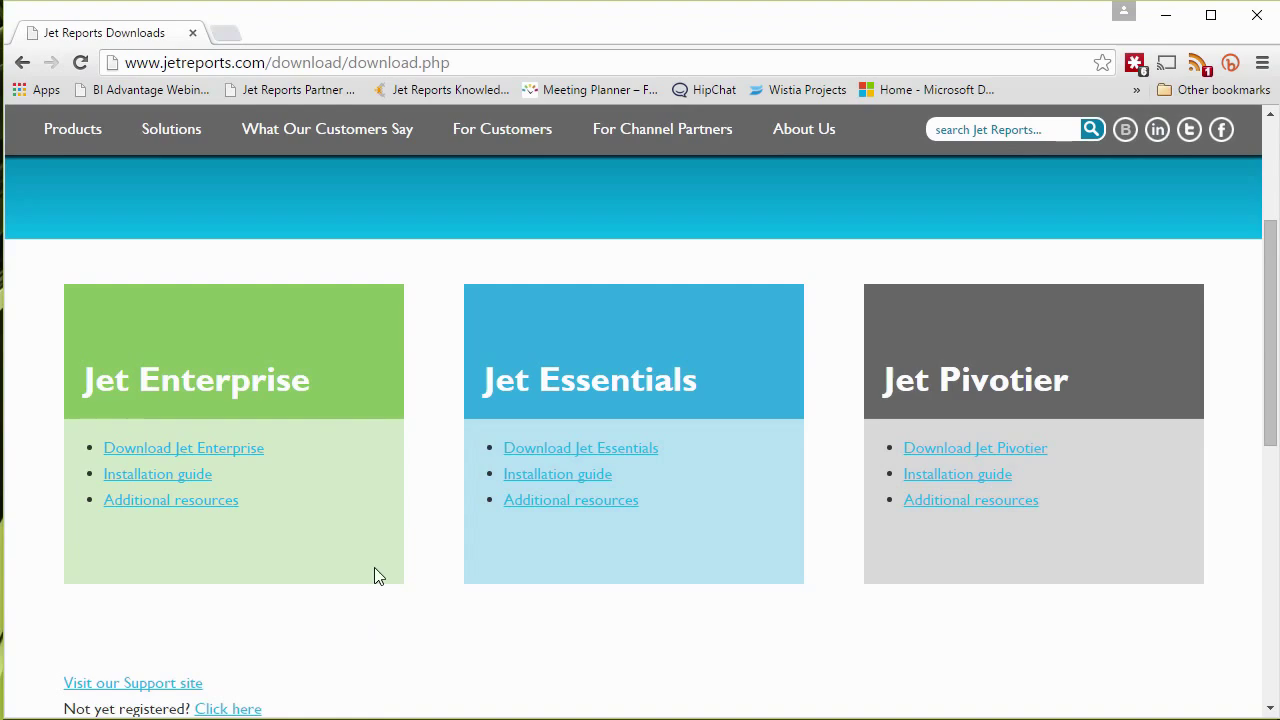
Step: Go to download.jetreports.com and start the Jet Enterprise installer download
click(459, 62)
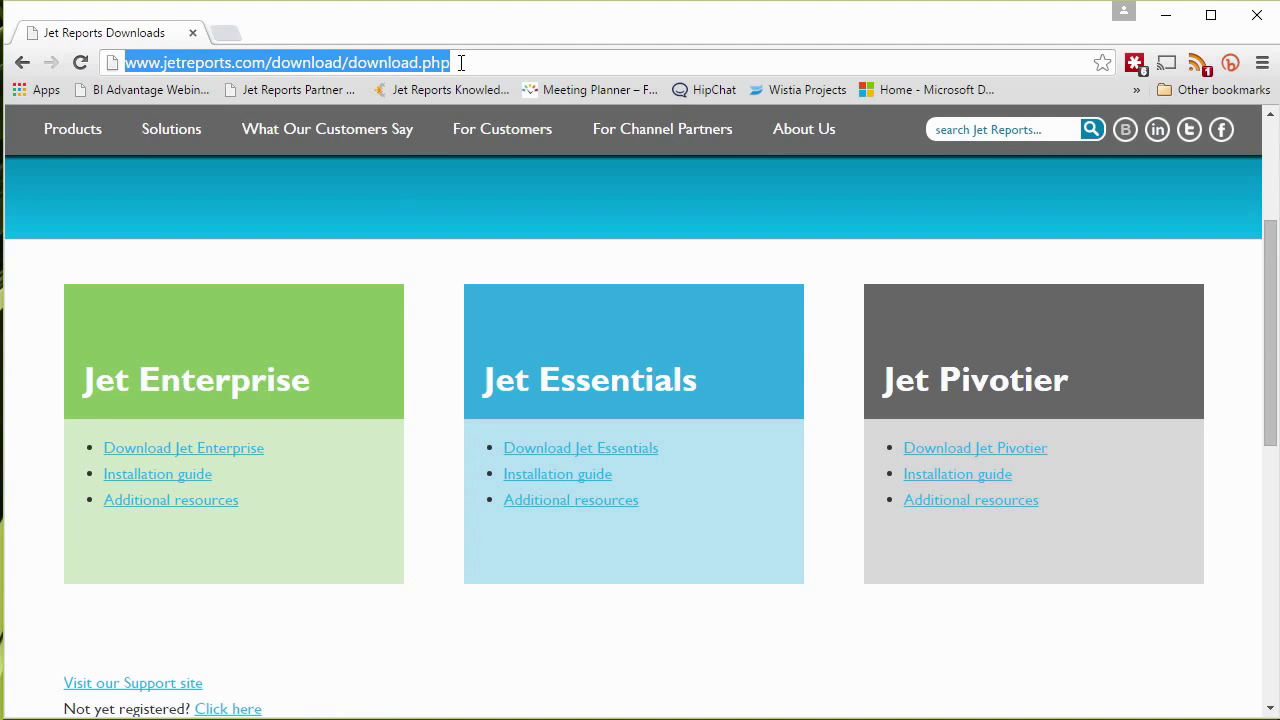
text(downlo)
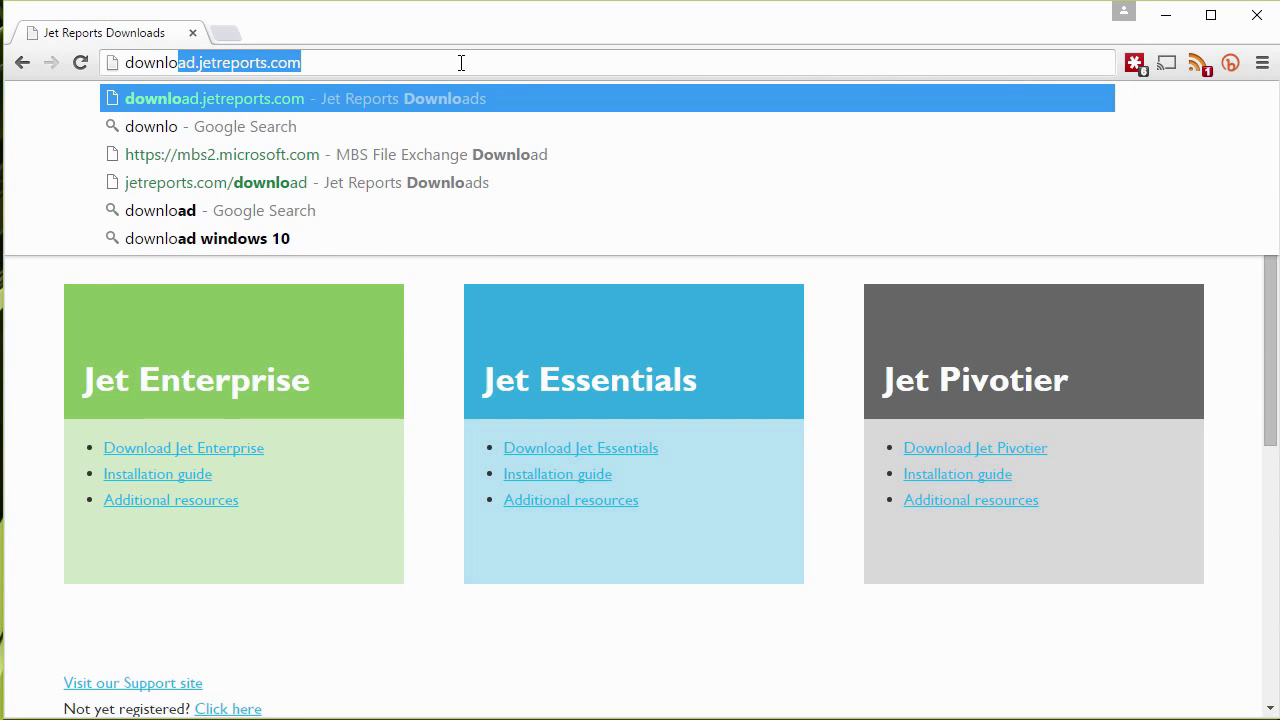
key(Return)
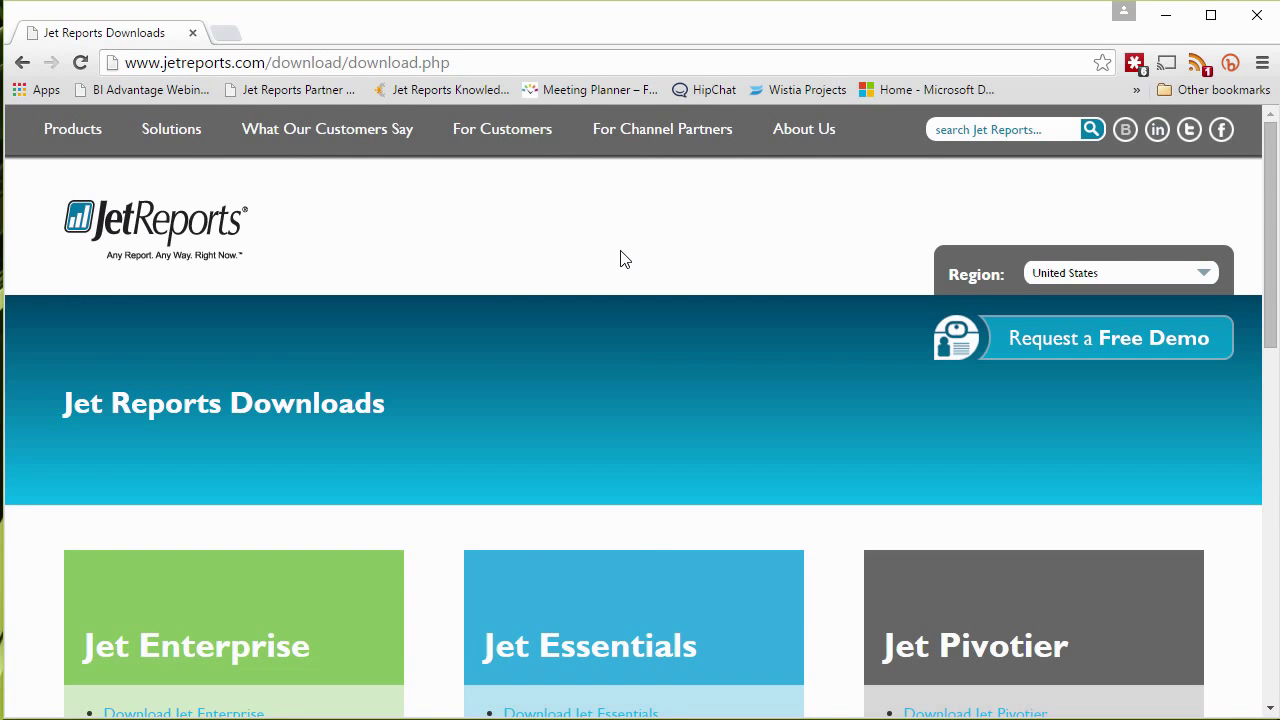
scroll(450, 300, down, 3)
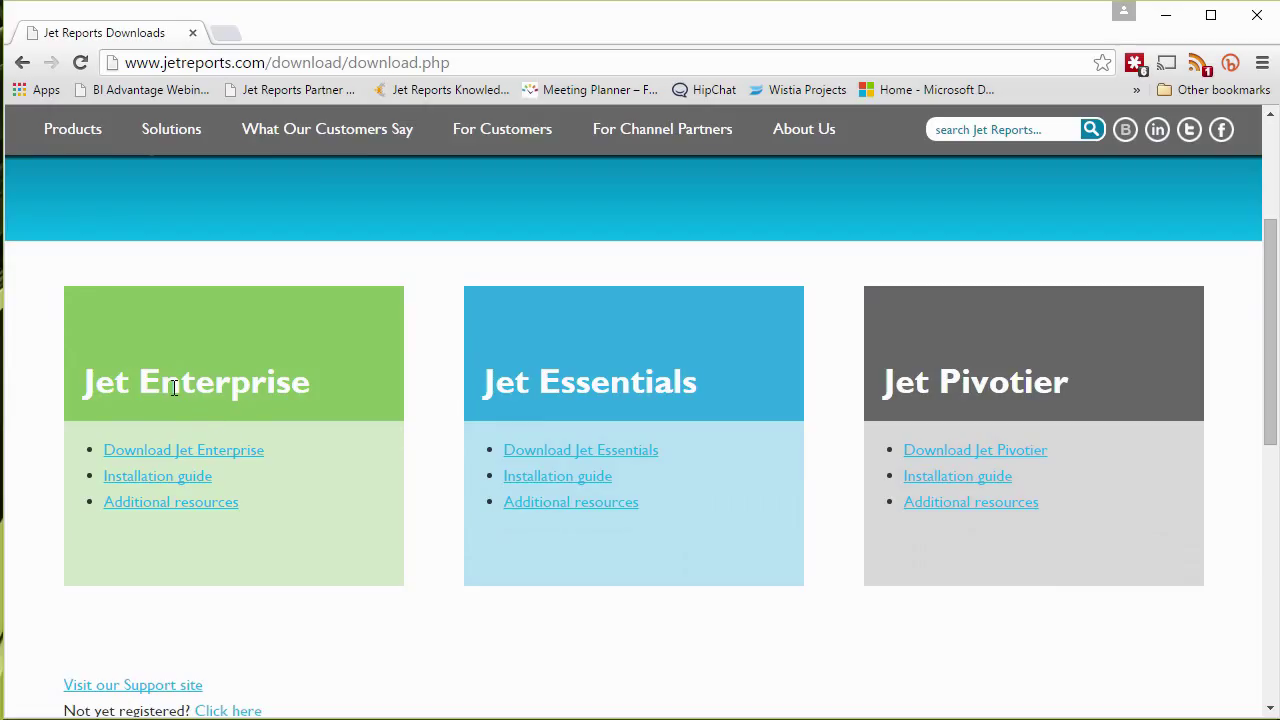
click(183, 451)
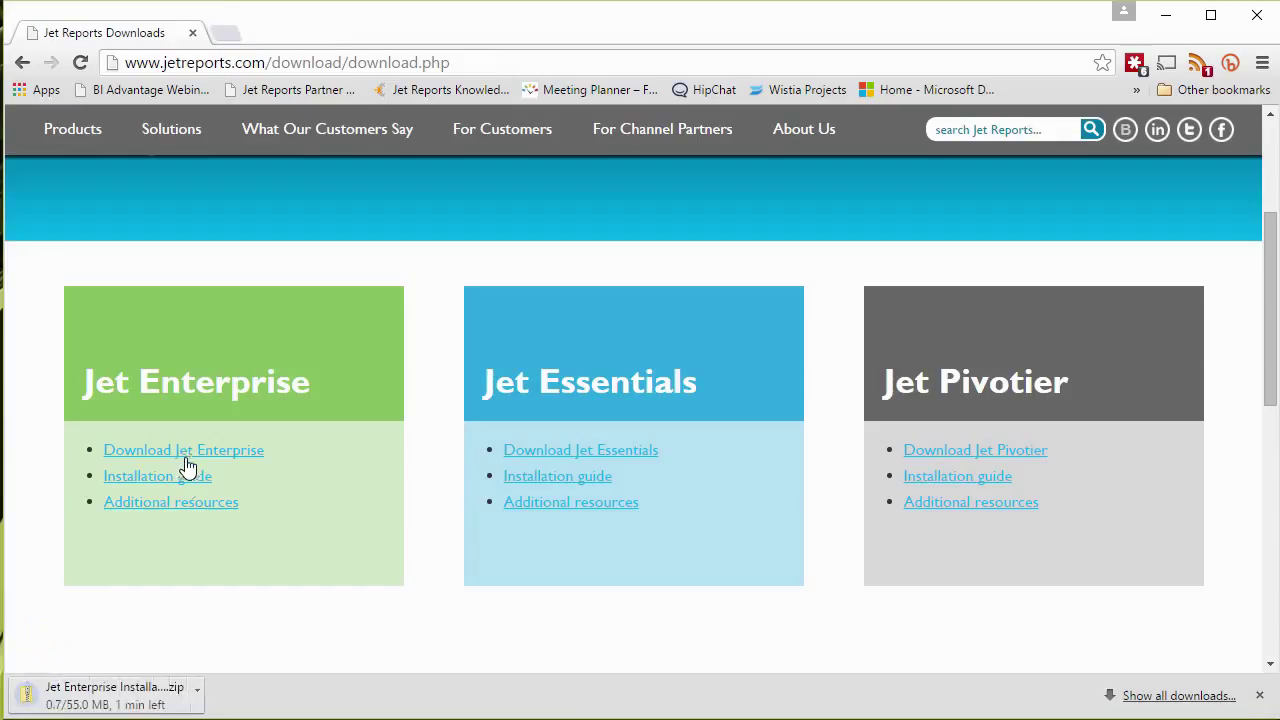
Step: Cancel the Jet Enterprise download, close the download shelf and minimize Chrome
click(206, 694)
click(265, 658)
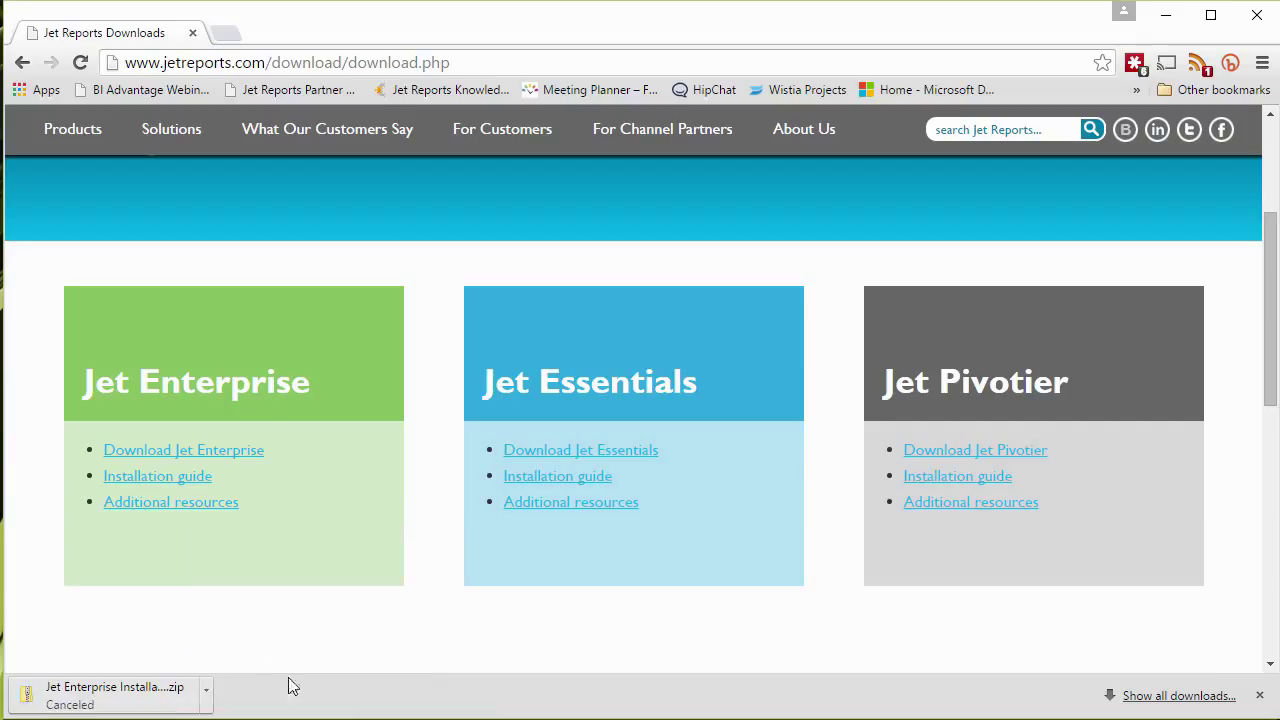
click(1260, 695)
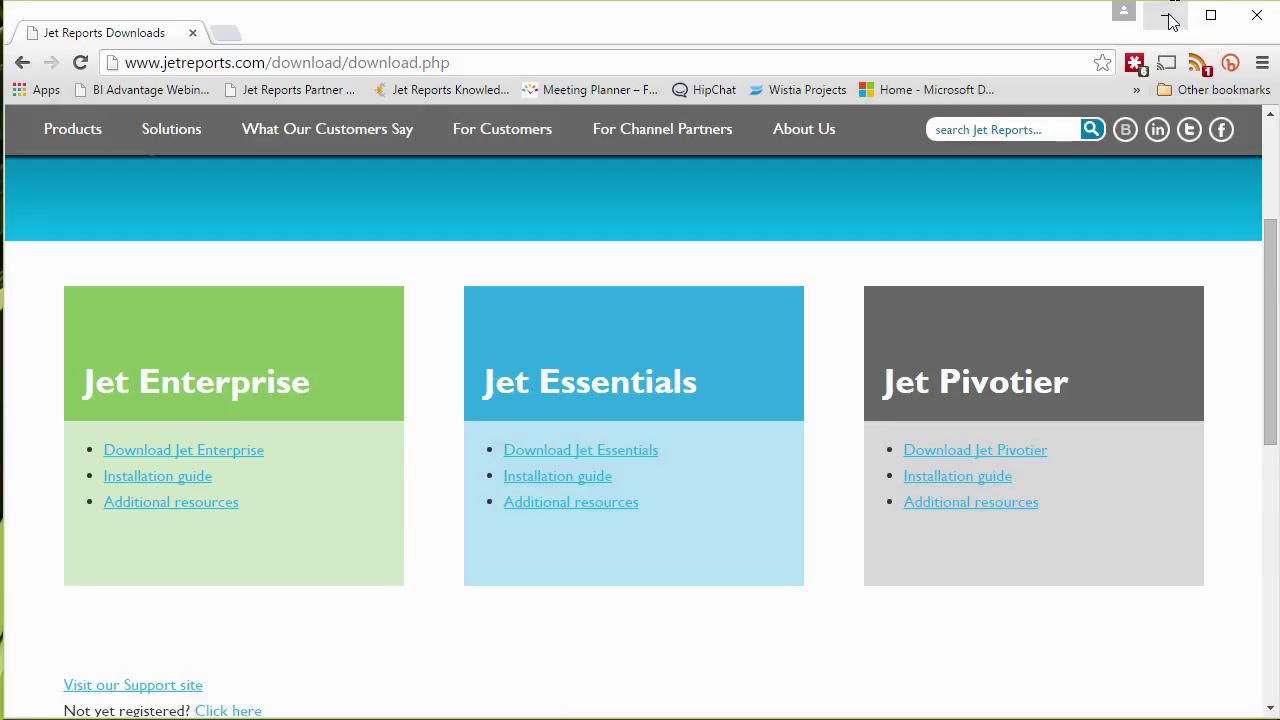
click(1172, 20)
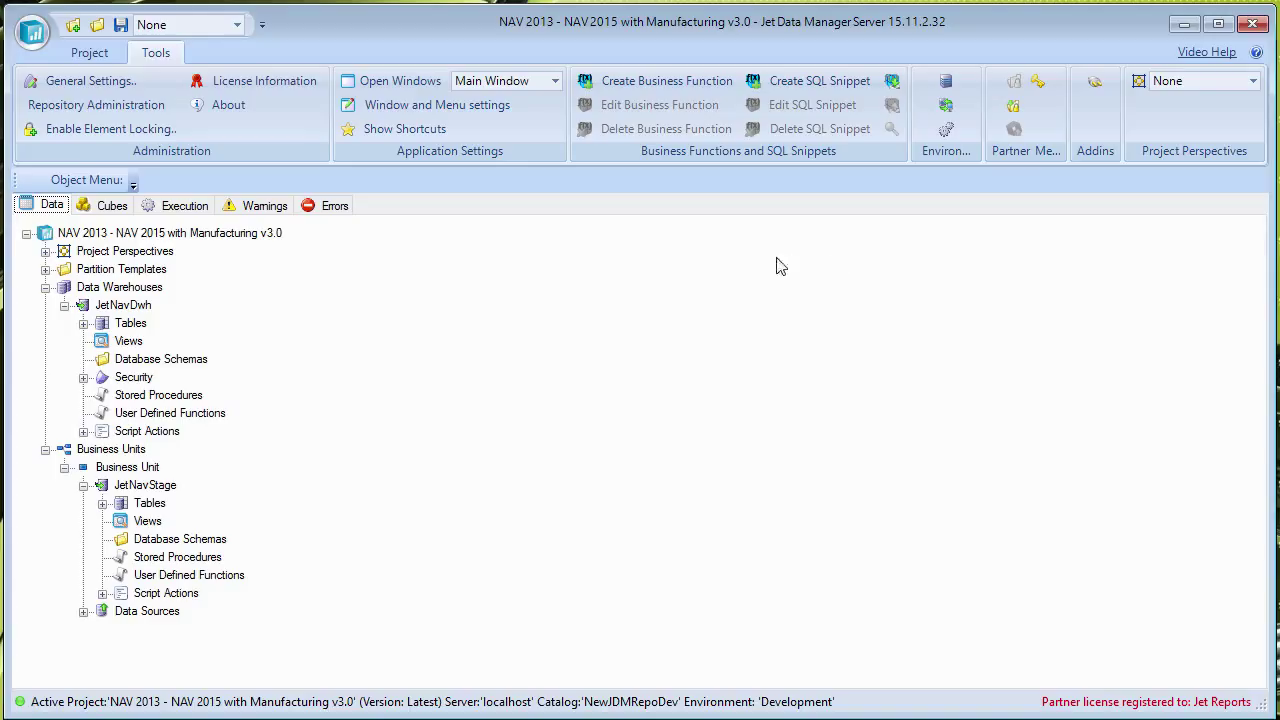
Step: Check the Server and Scheduler 15.11.2.32 rows in Windows Service Setup for the Default Package
click(185, 206)
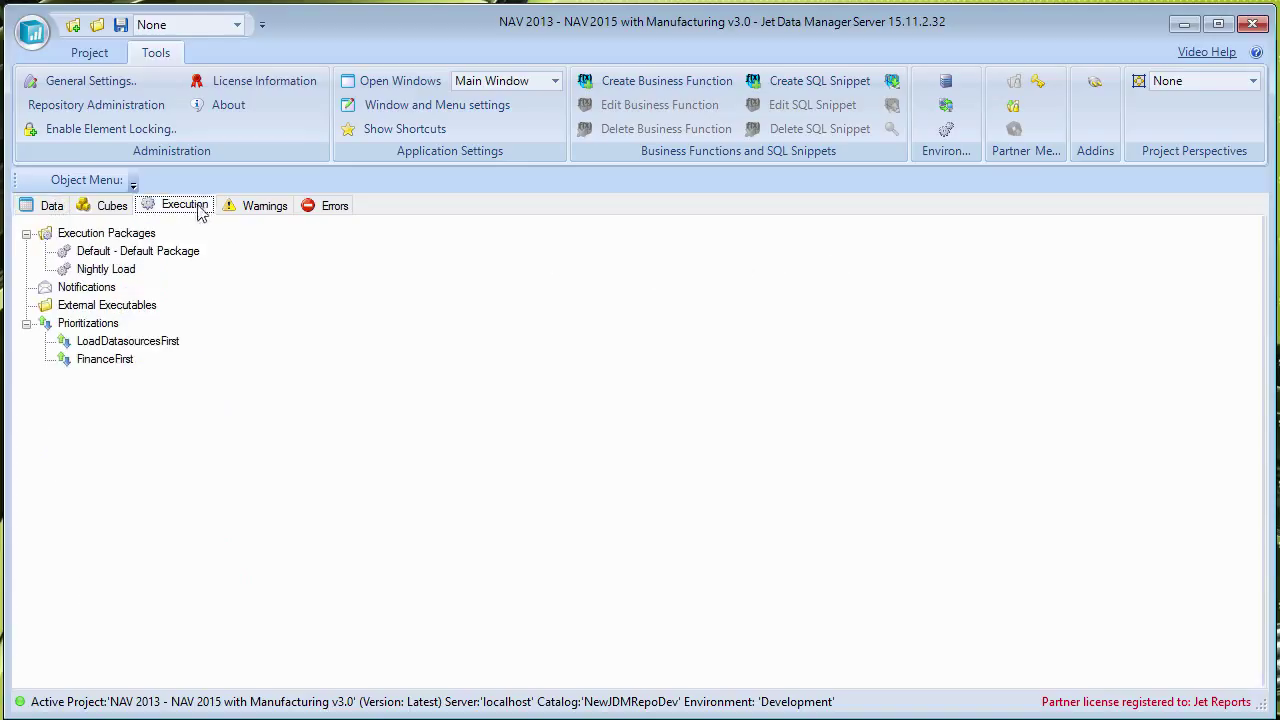
click(150, 252)
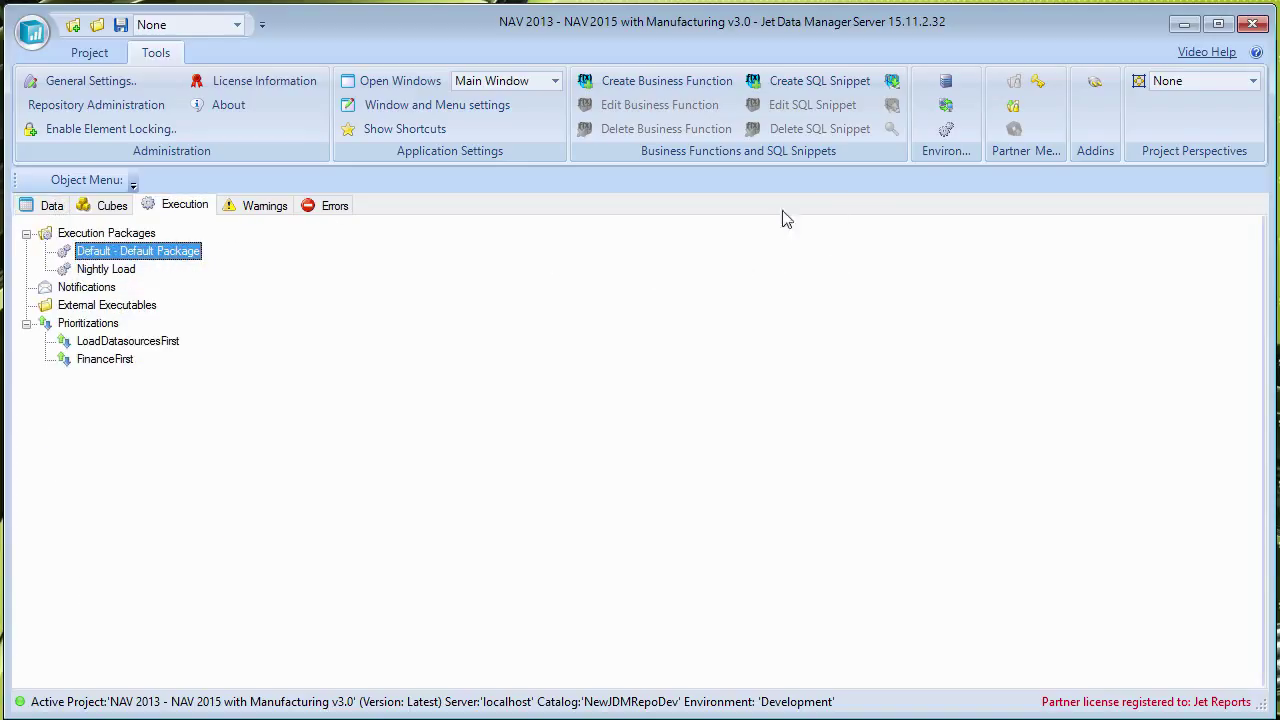
click(945, 131)
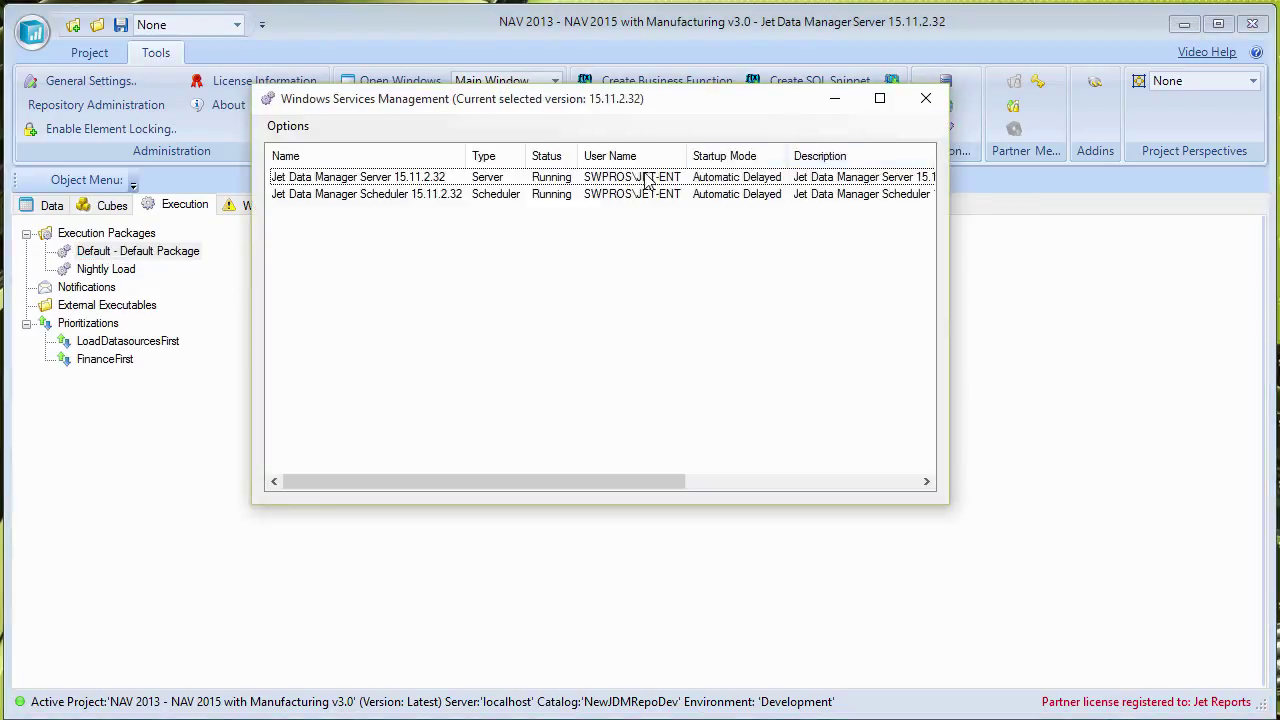
click(554, 179)
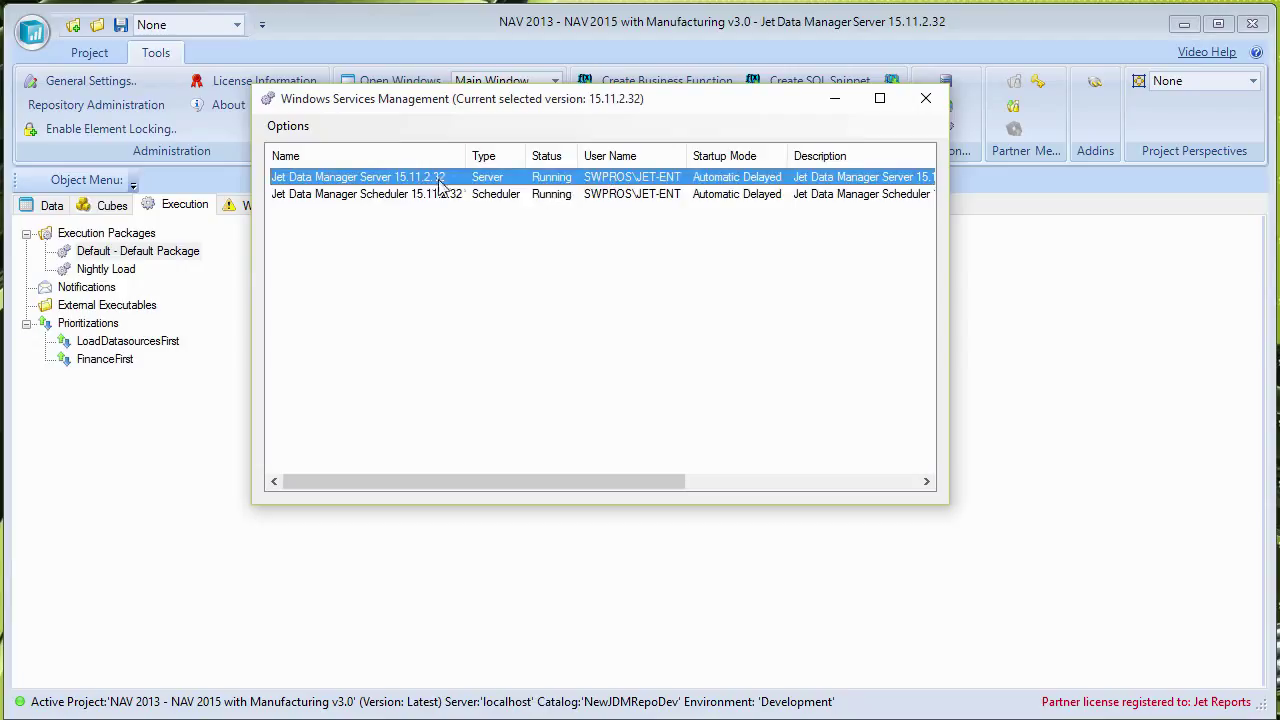
click(378, 198)
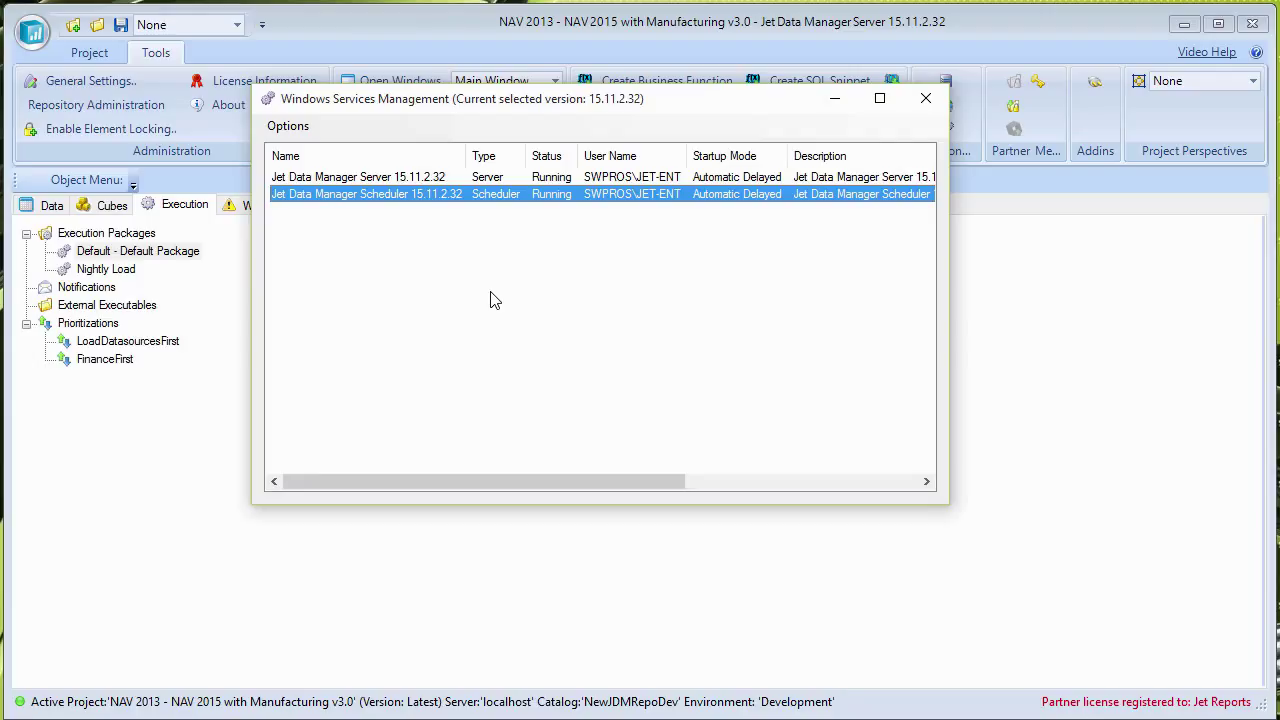
click(921, 101)
Step: Minimize Jet Data Manager and open the desktop's Jet Data Manager Server 15.11.3.32 folder
click(1185, 24)
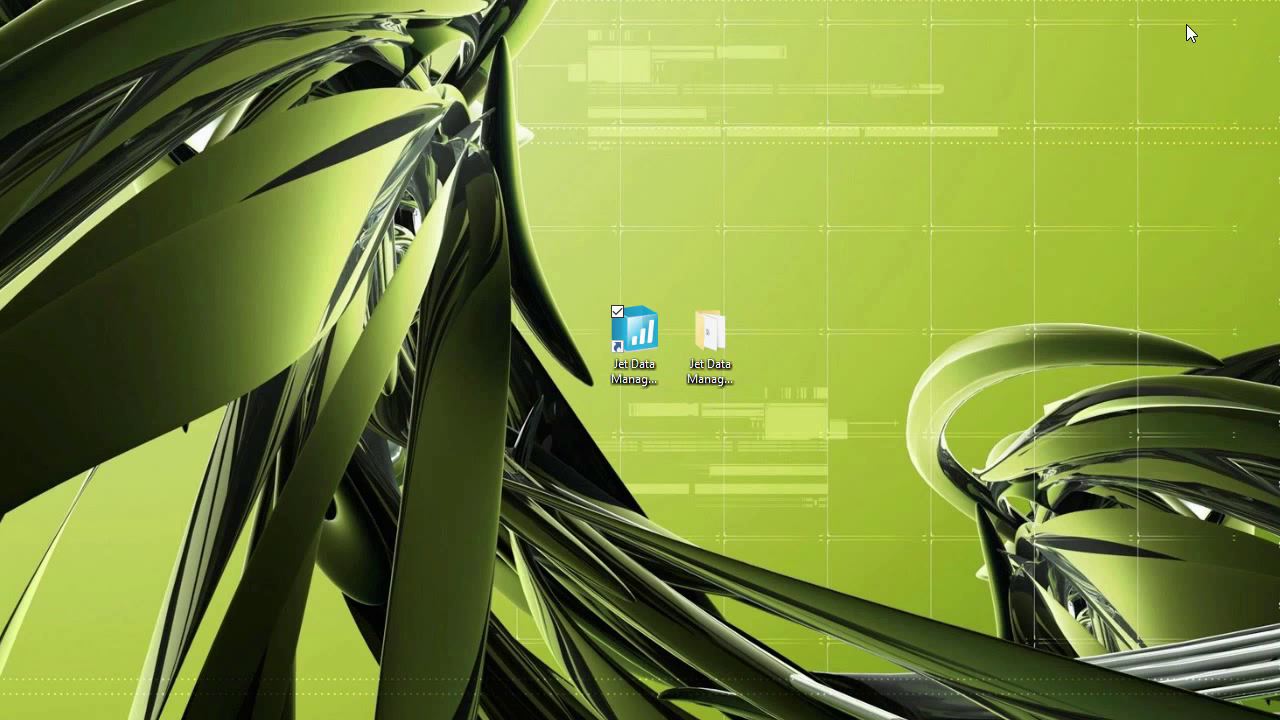
click(646, 345)
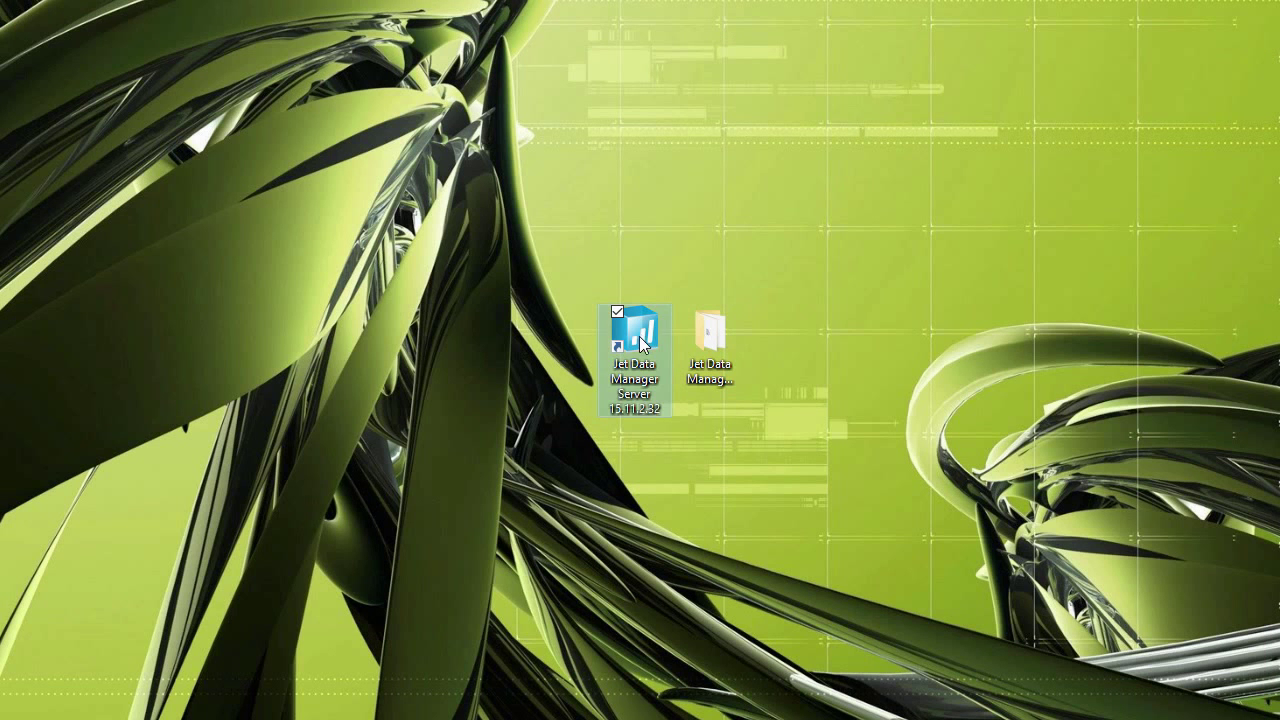
click(712, 343)
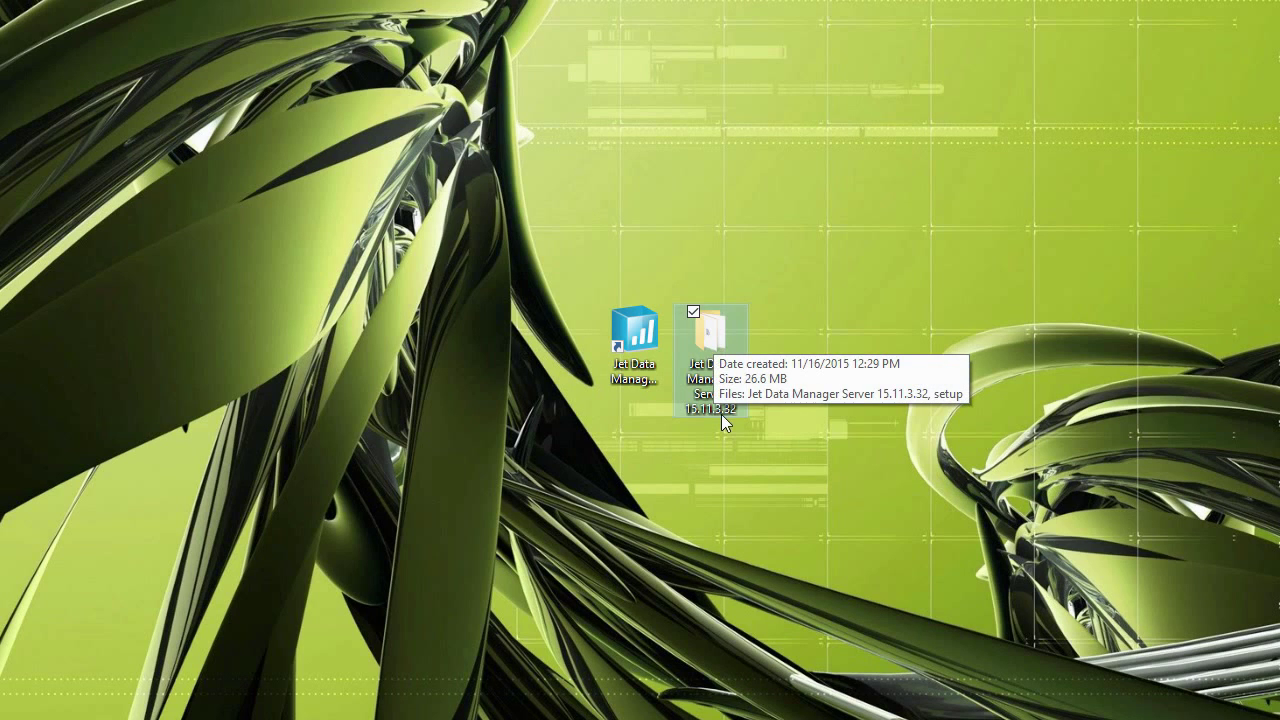
double_click(707, 342)
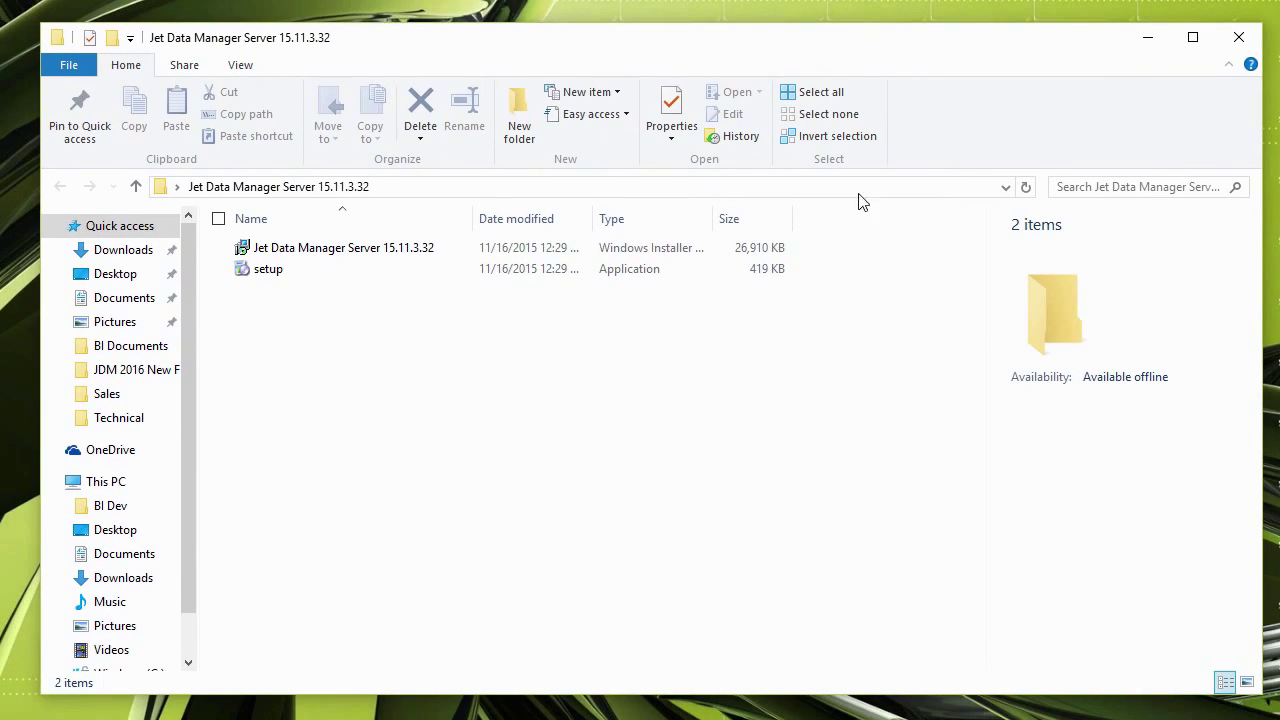
Step: Run setup, accepting the risk and choosing Run anyway at the SmartScreen warning
double_click(358, 278)
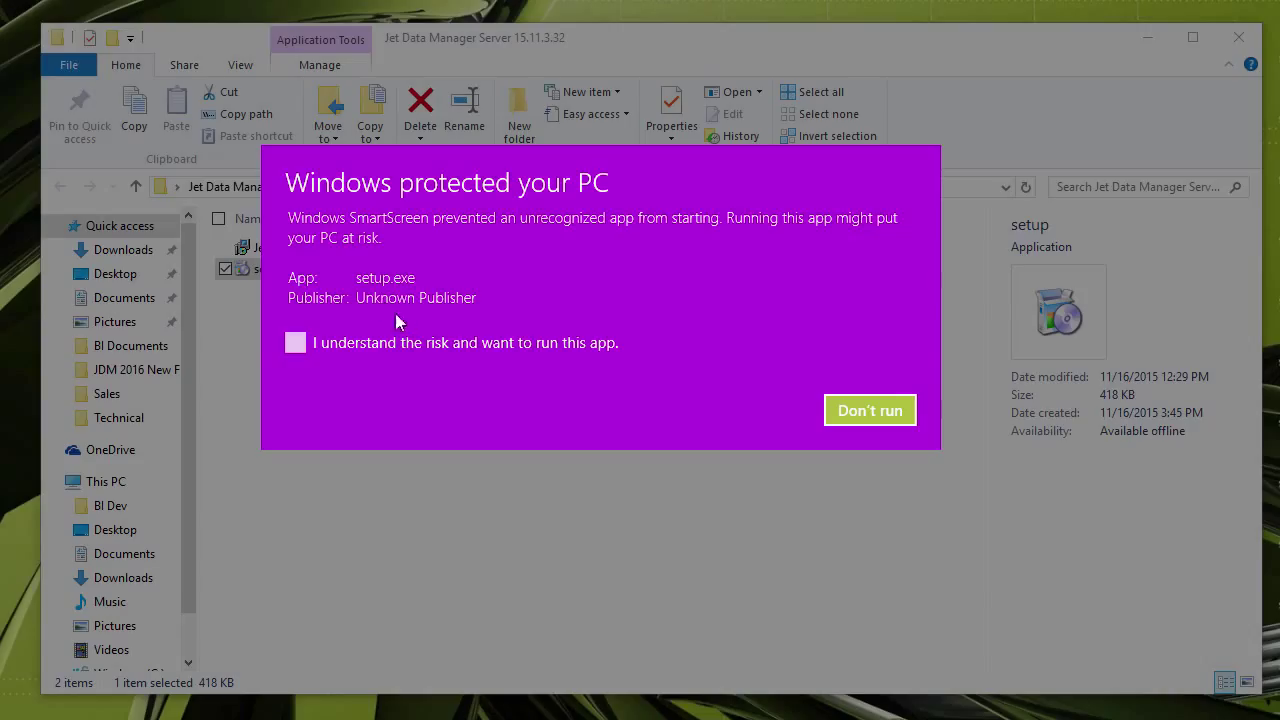
click(296, 344)
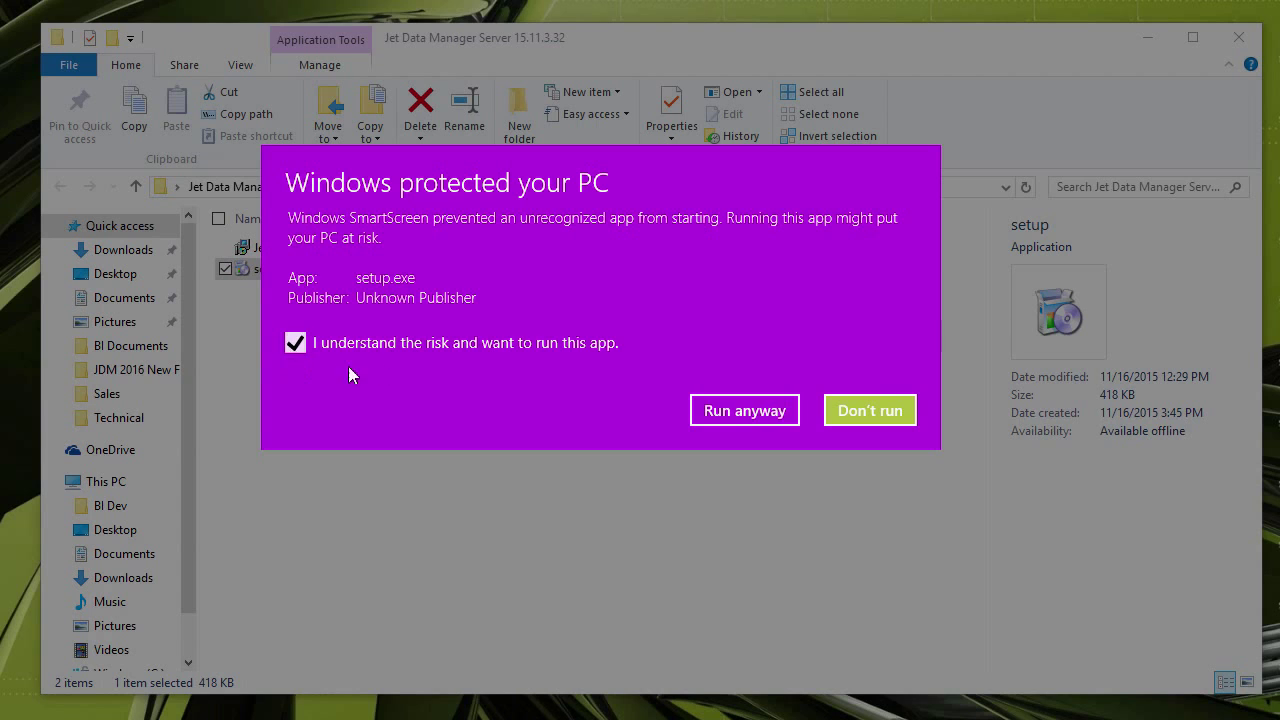
click(742, 414)
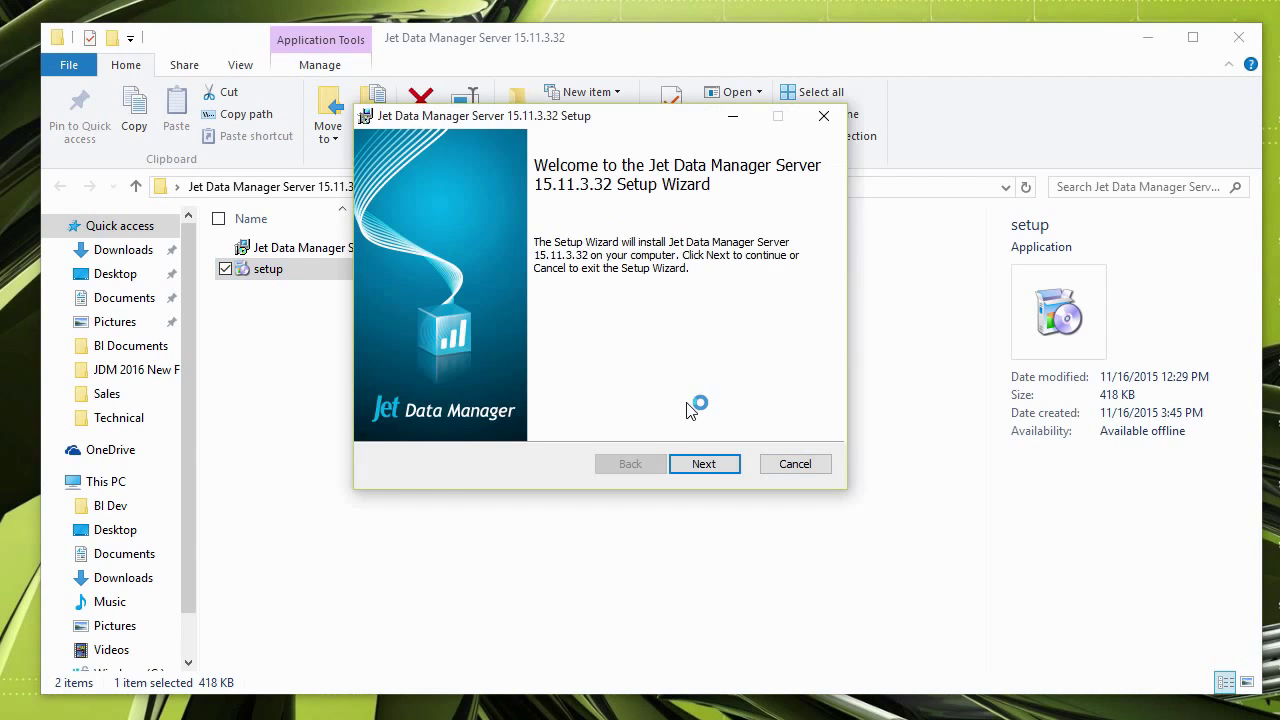
Step: Install Jet Data Manager Server 15.11.3.32 with a Typical setup after accepting the license agreement
click(701, 472)
click(527, 419)
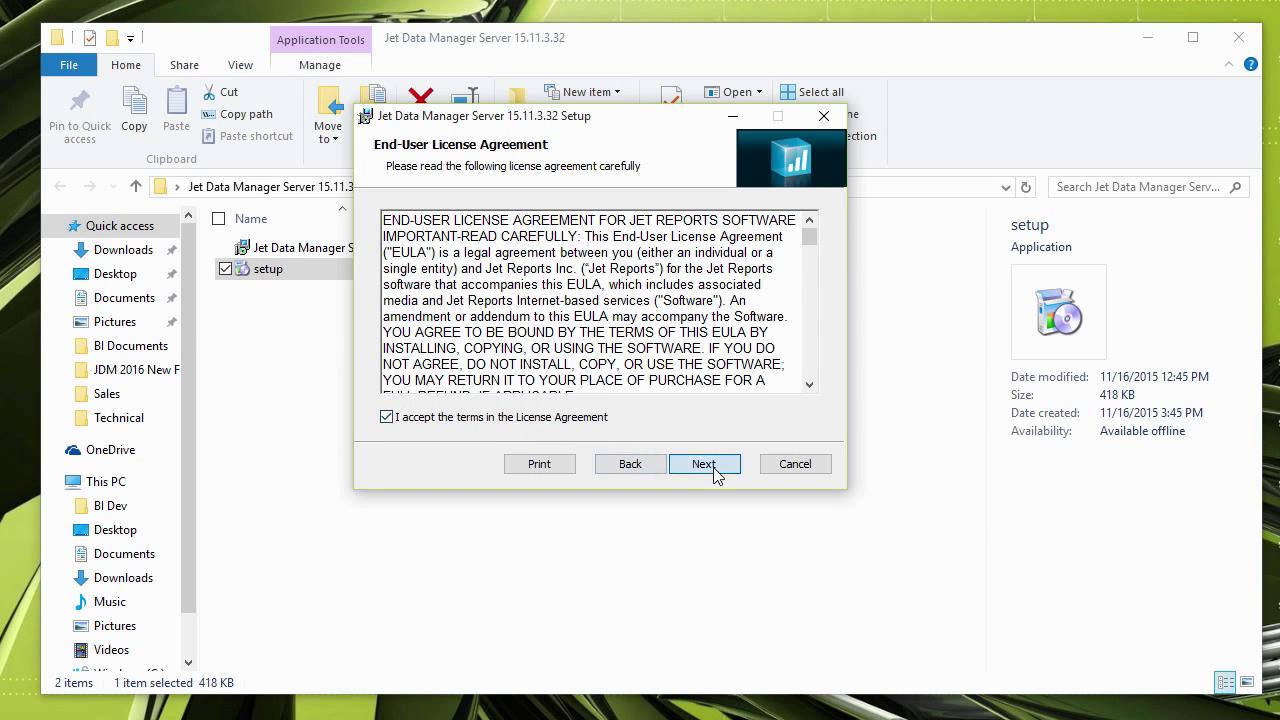
click(712, 470)
click(466, 222)
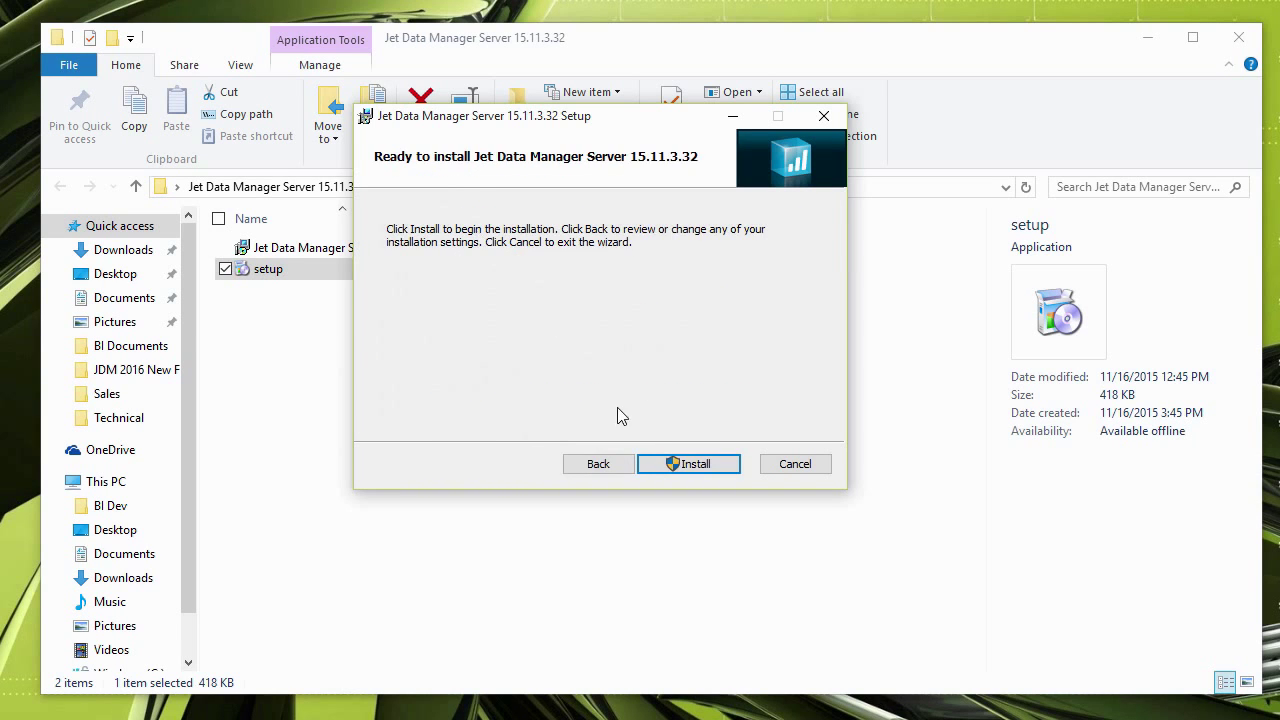
click(695, 468)
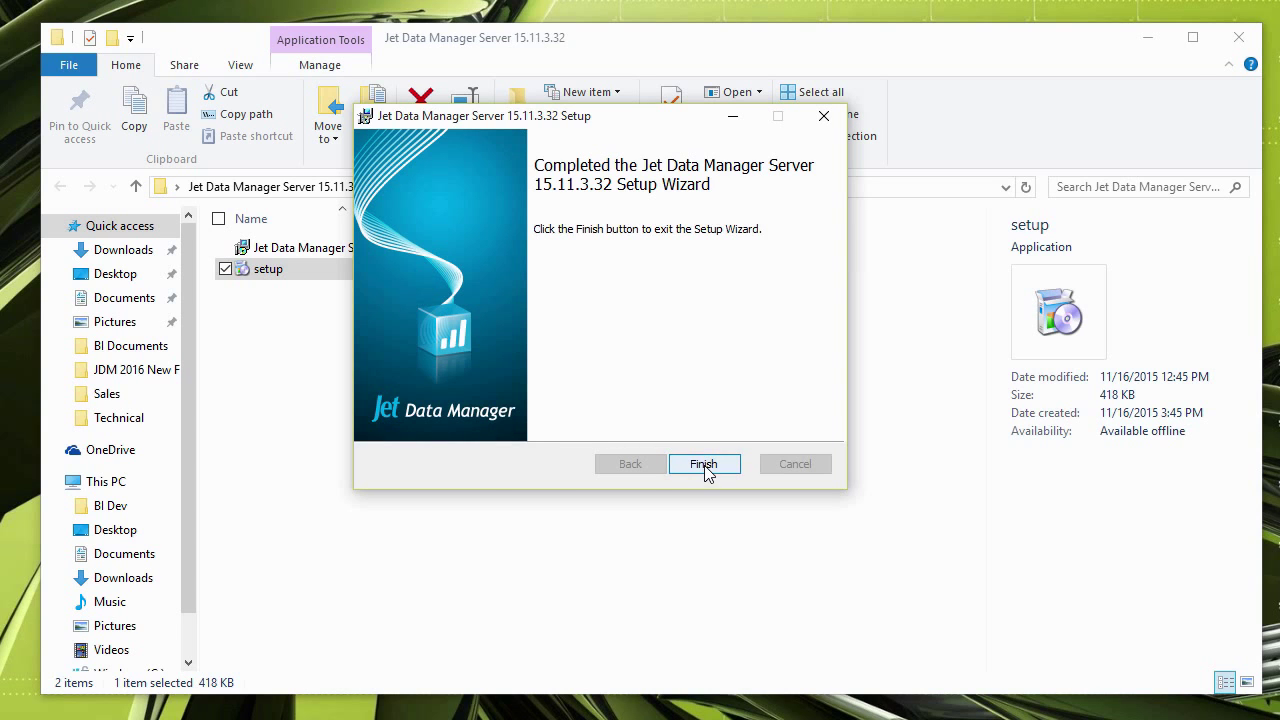
click(706, 474)
Step: Delete the setup folder and place the new server shortcut beside the old one
click(1236, 42)
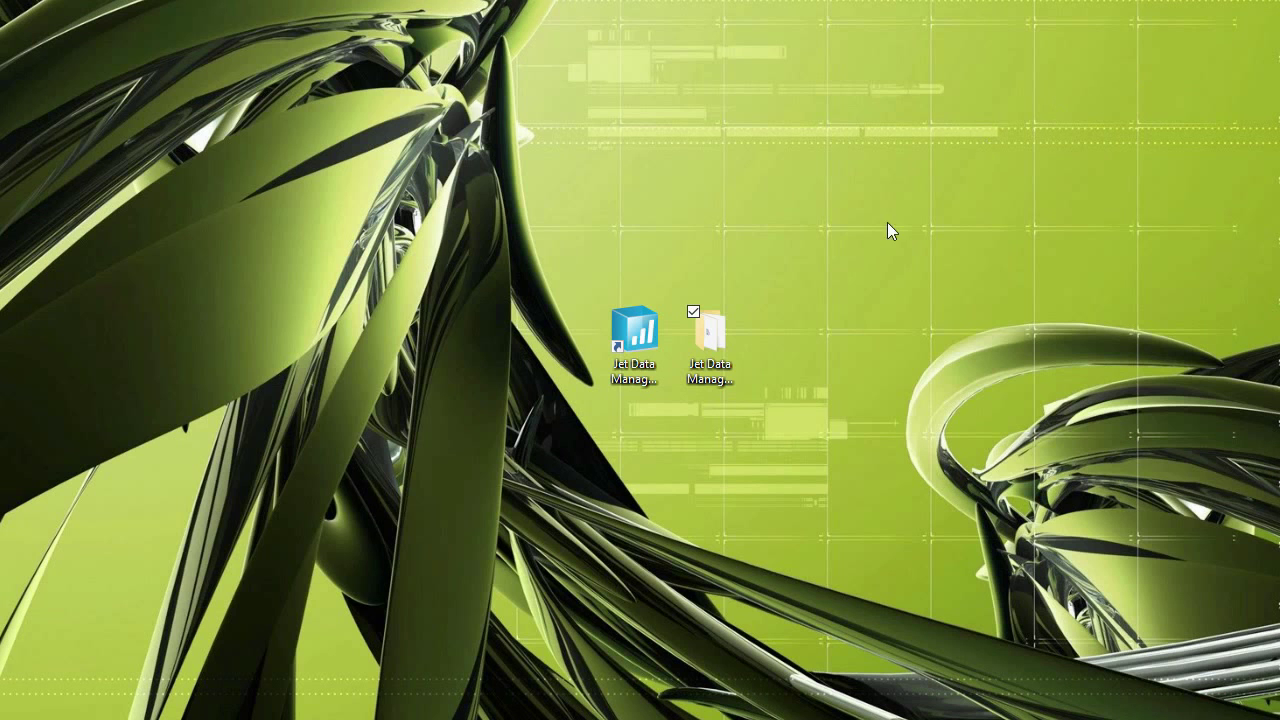
key(Delete)
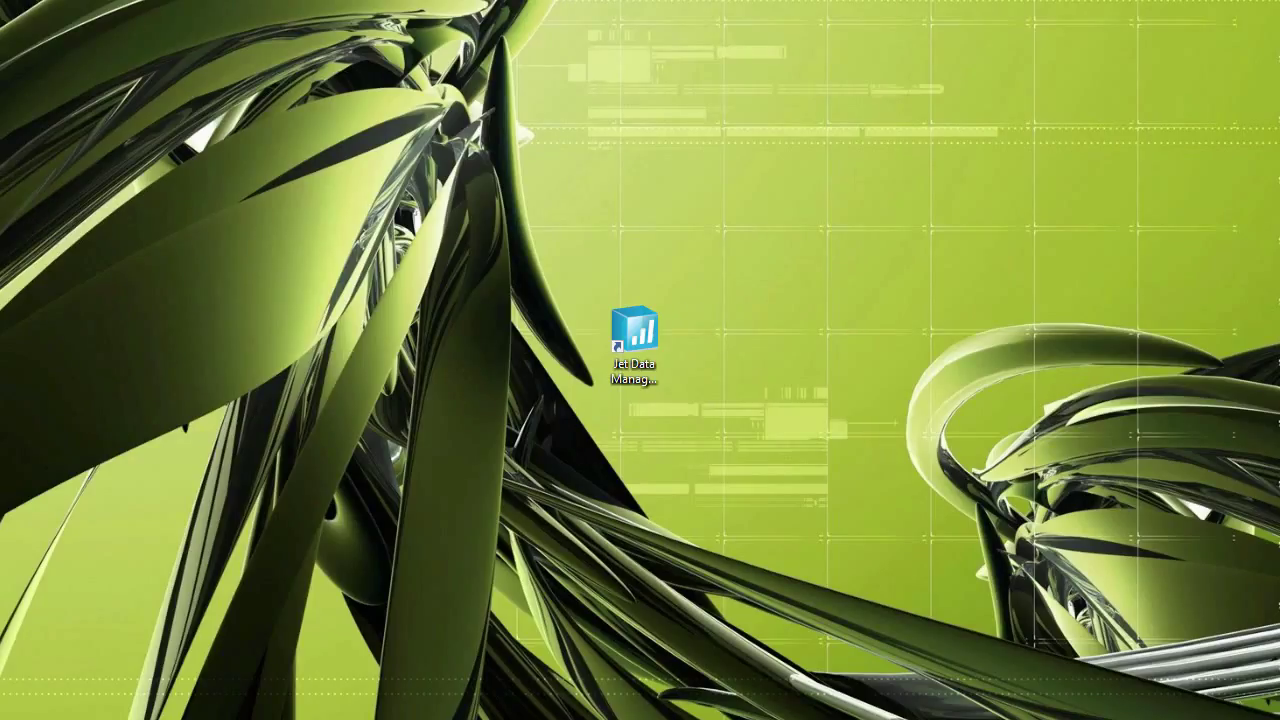
drag(326, 206, 712, 338)
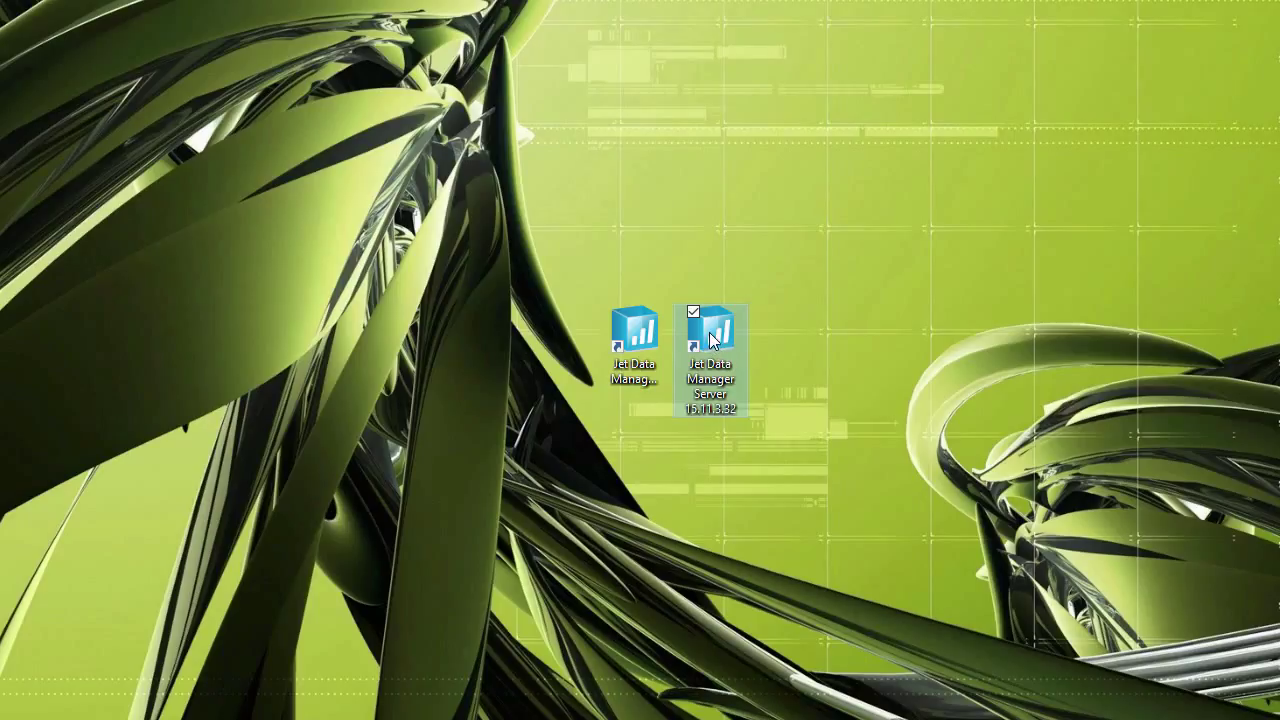
mouse_move(696, 342)
mouse_down()
mouse_move(652, 343)
mouse_move(712, 345)
mouse_up()
Step: Launch the new server and activate it via Internet with the existing license code
double_click(712, 335)
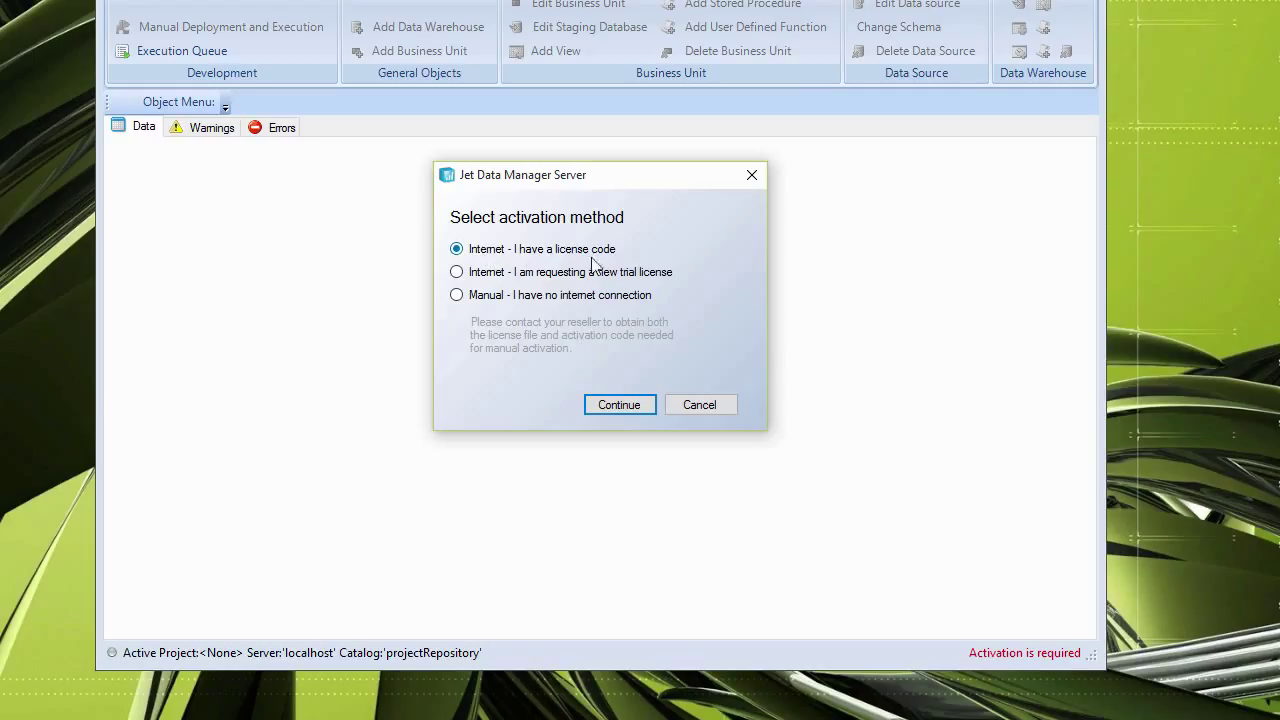
click(620, 405)
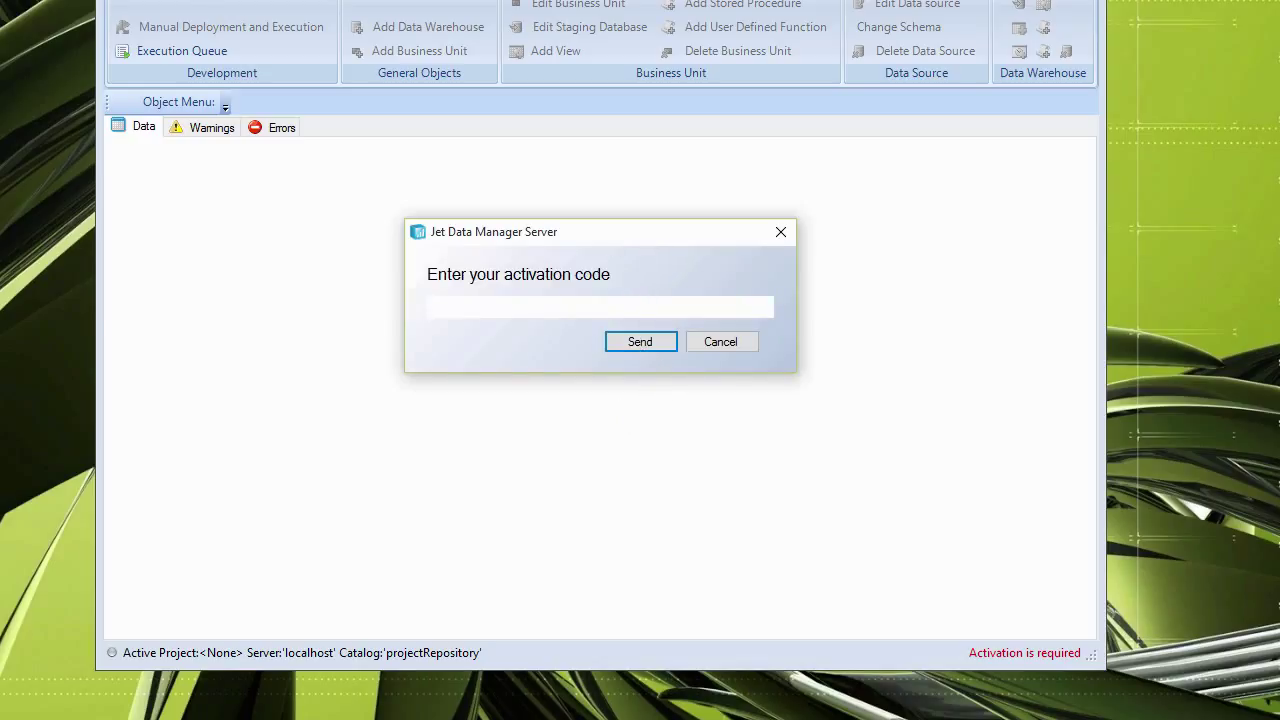
key(alt+Tab)
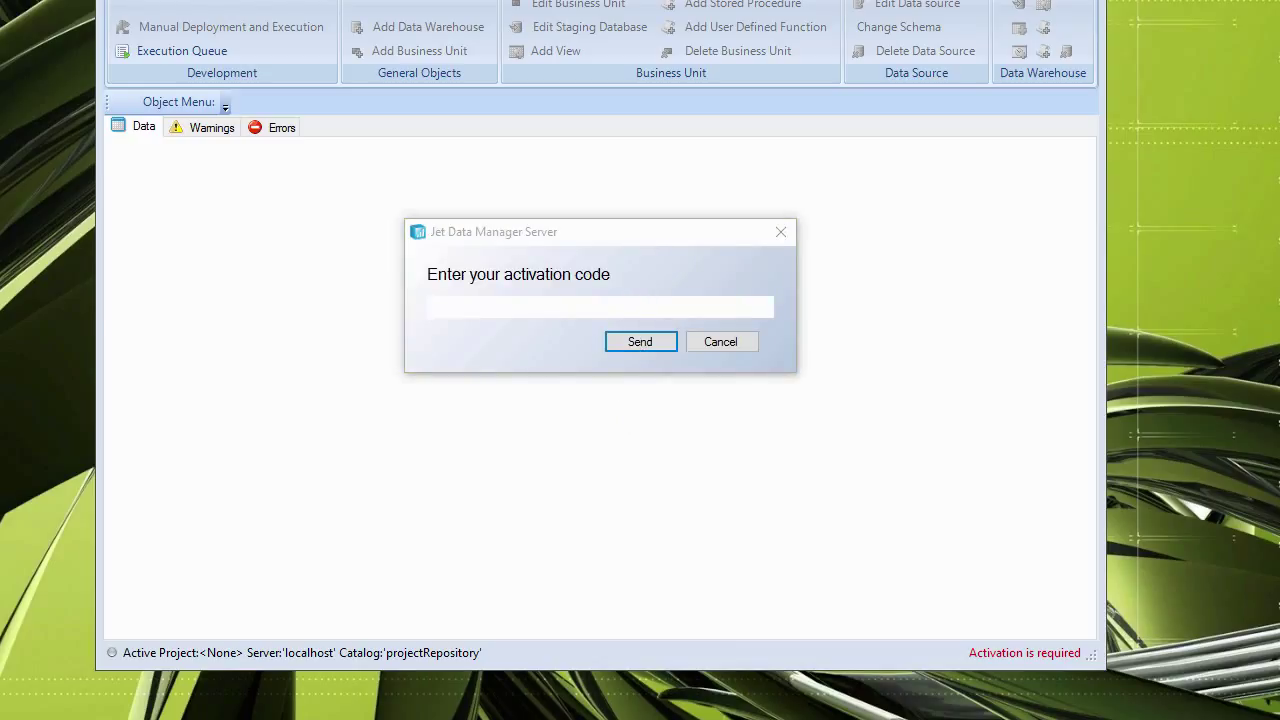
click(660, 233)
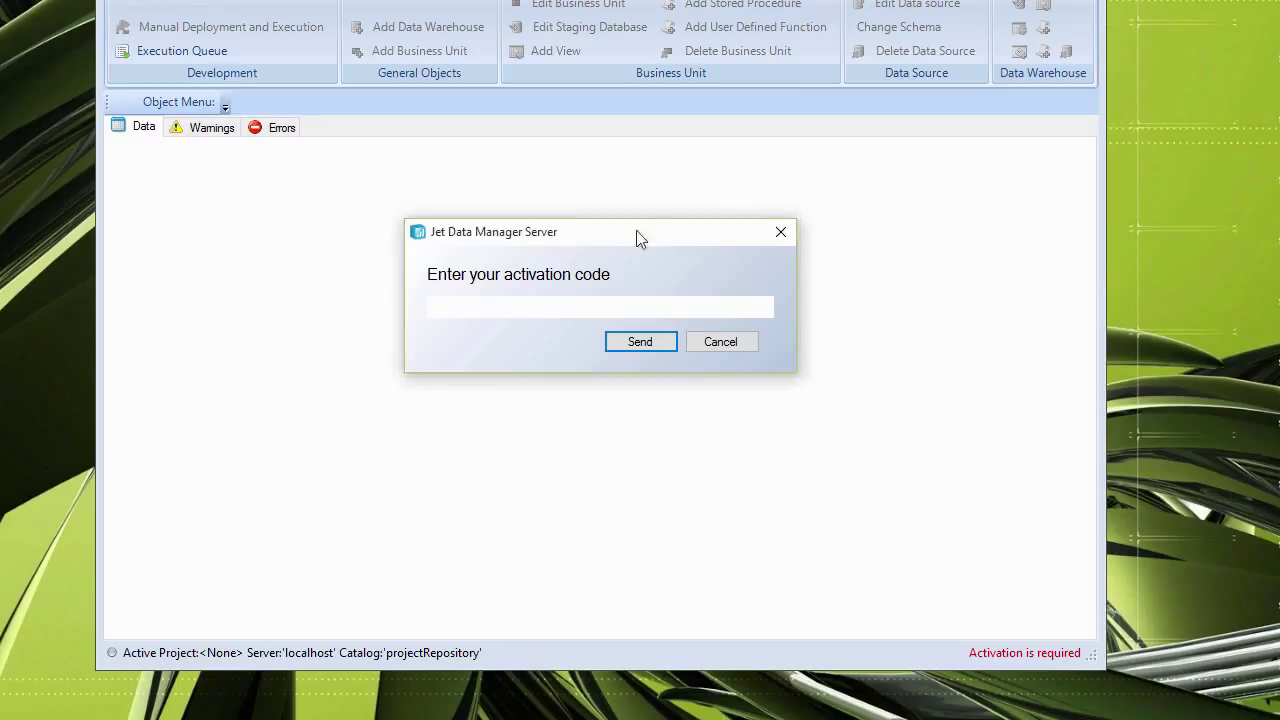
key(Escape)
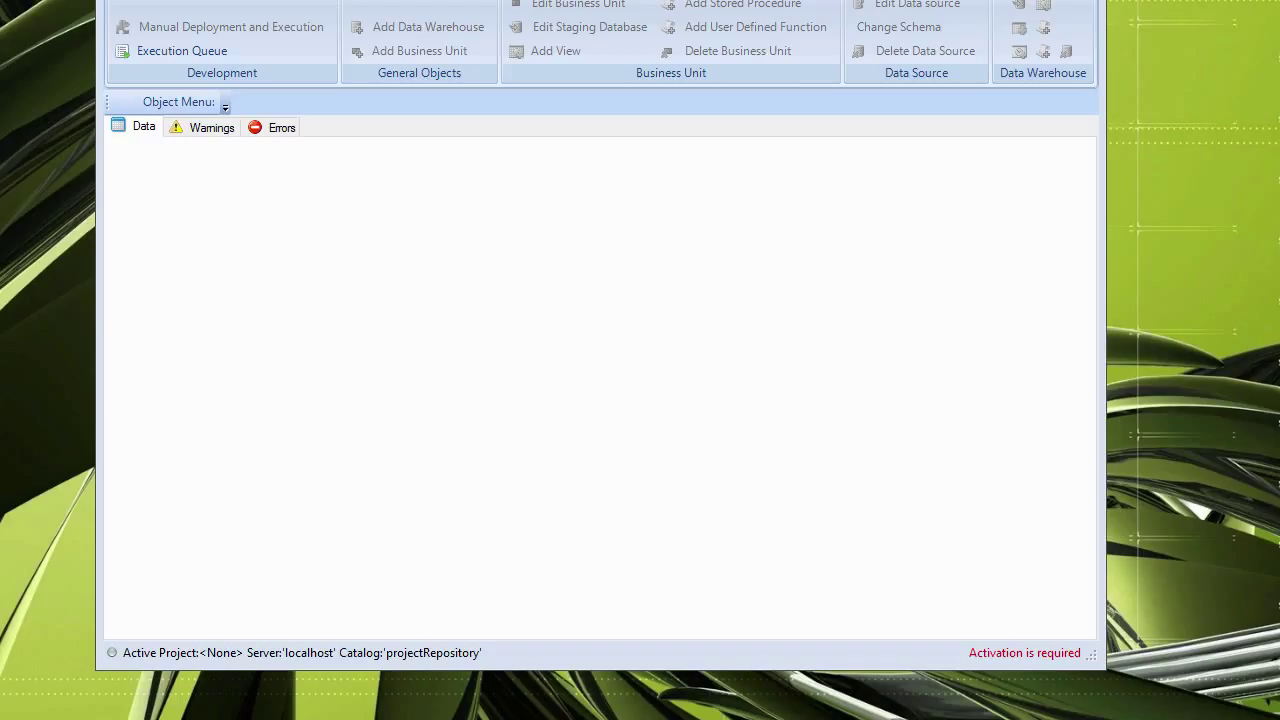
Step: Acknowledge the License Activated message and the partner license notice
drag(811, 263, 511, 257)
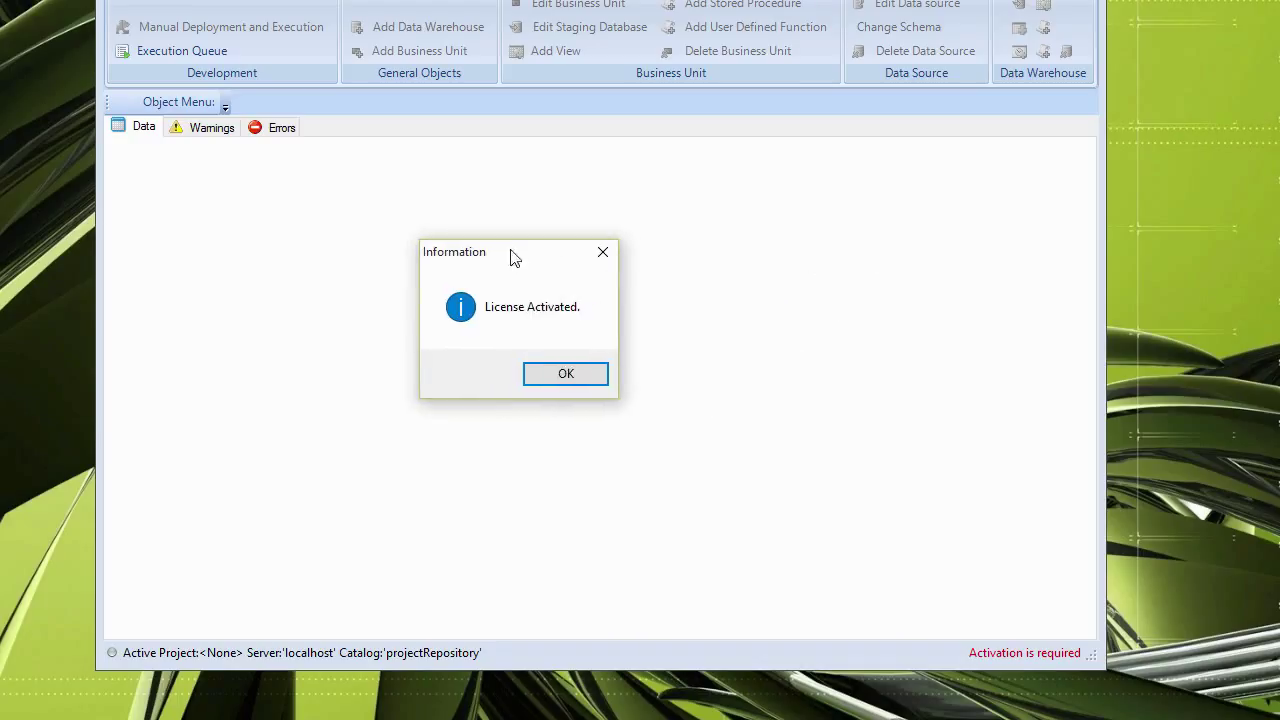
click(565, 375)
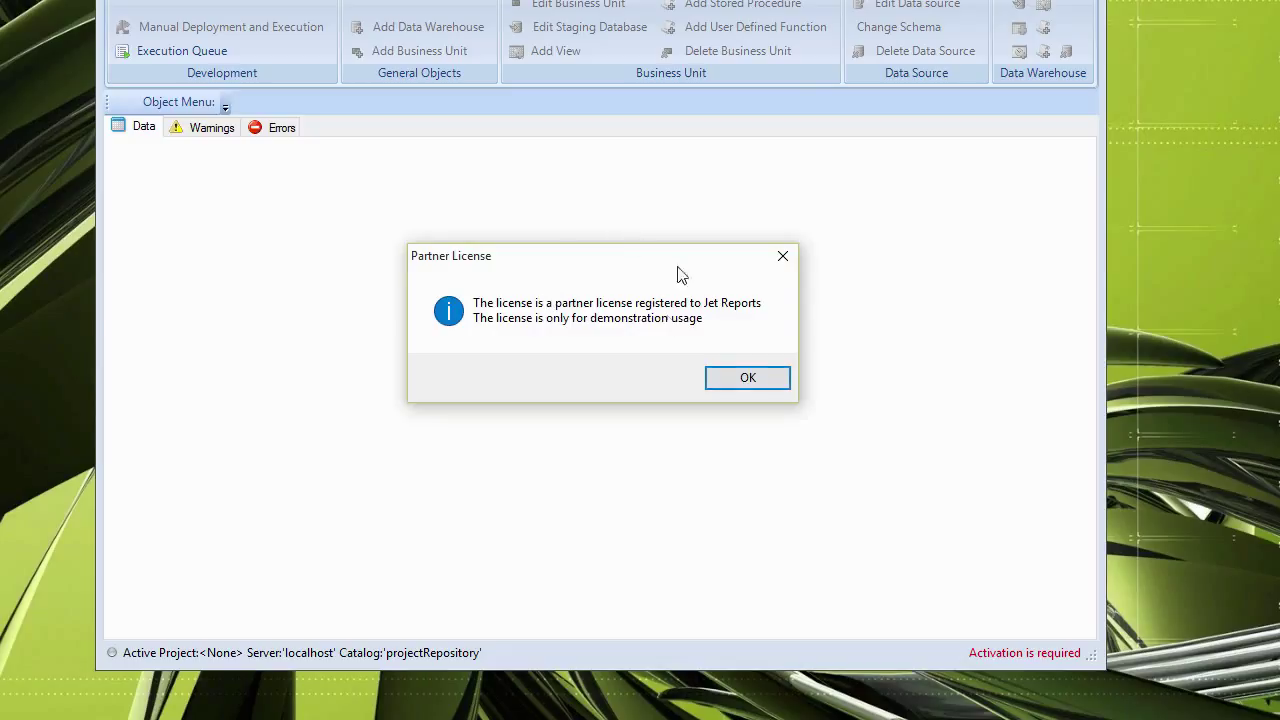
click(744, 378)
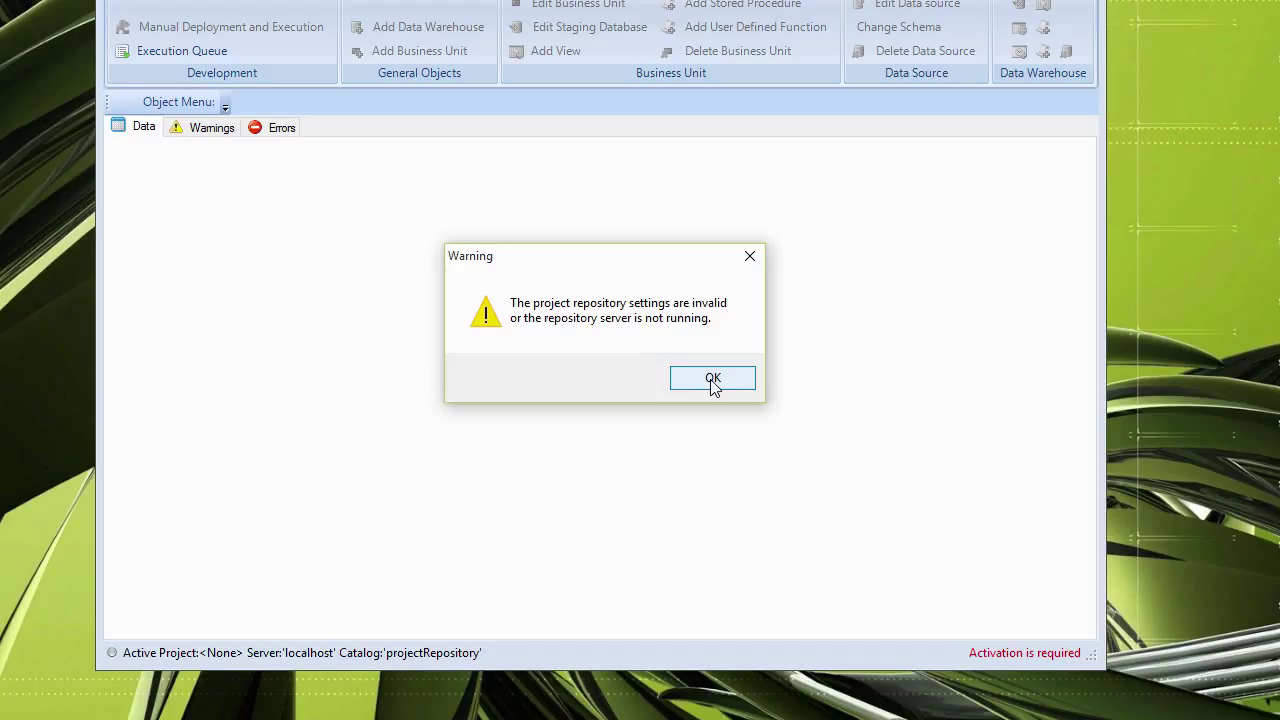
Step: Acknowledge the repository Warning to bring up the Project Repository settings
click(726, 382)
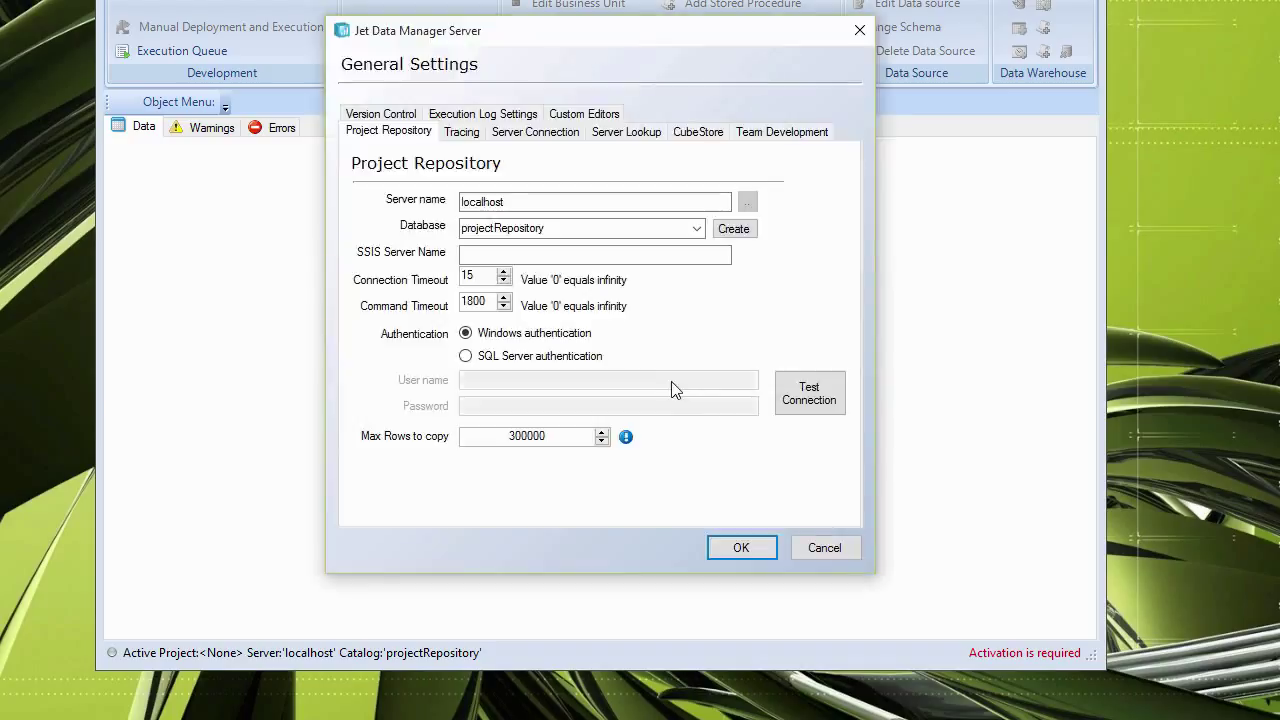
Step: Change the Project Repository database from projectRepository to NewJDMRepo and apply it
click(698, 229)
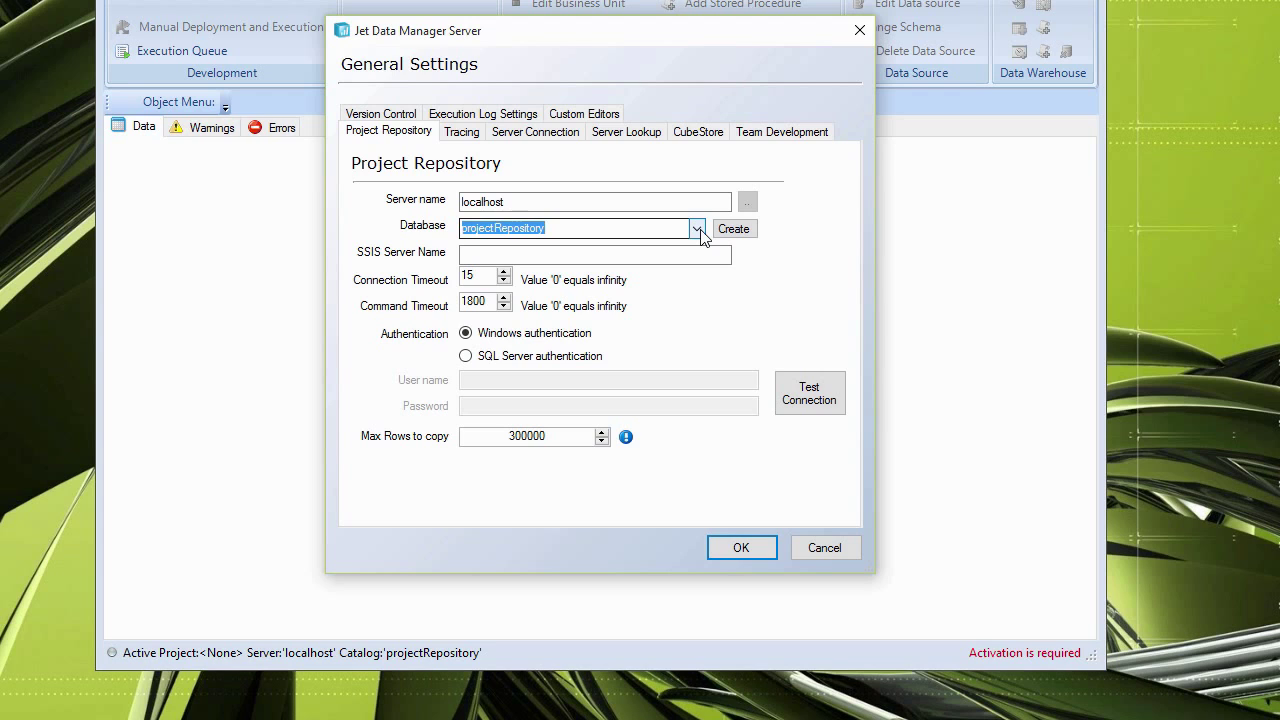
click(698, 229)
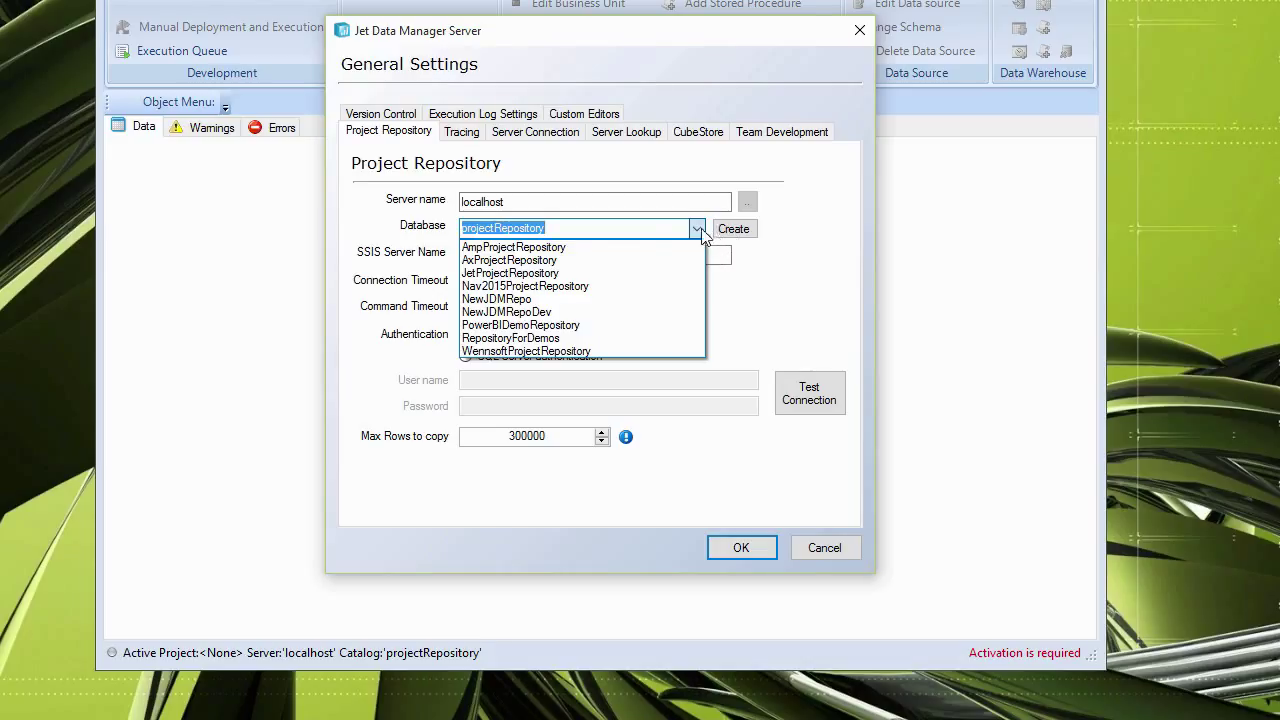
click(582, 305)
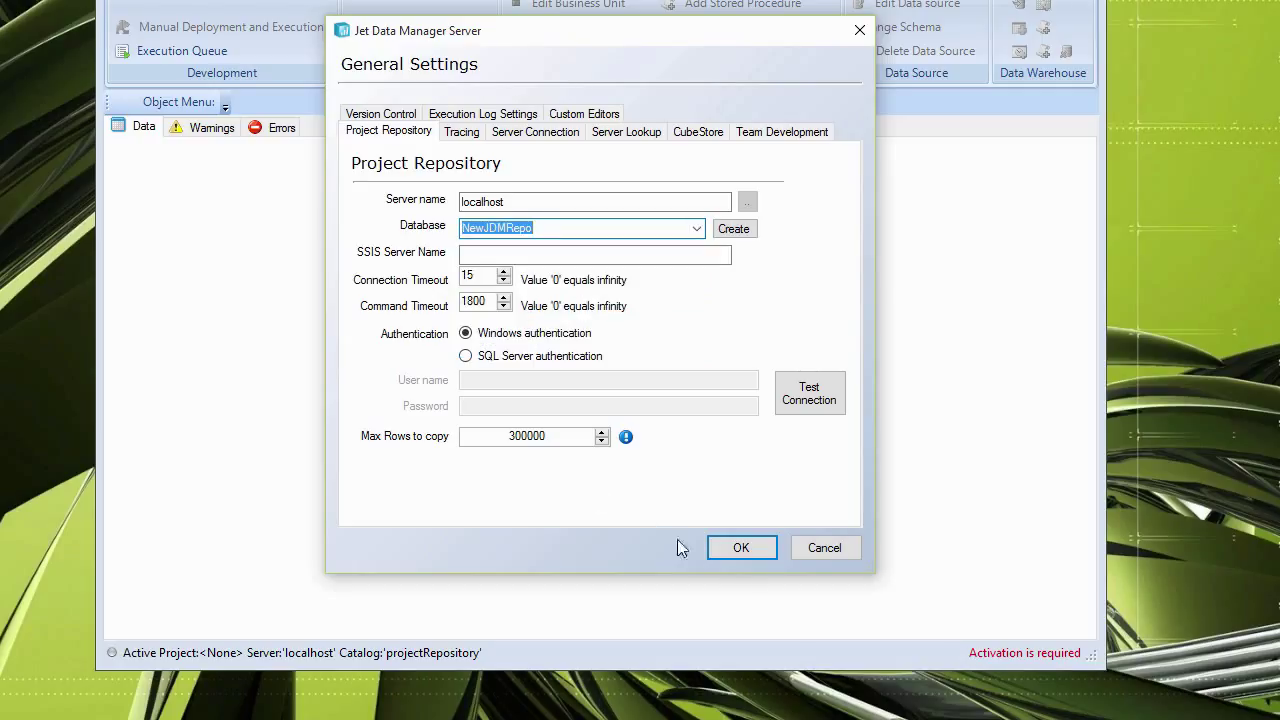
click(741, 549)
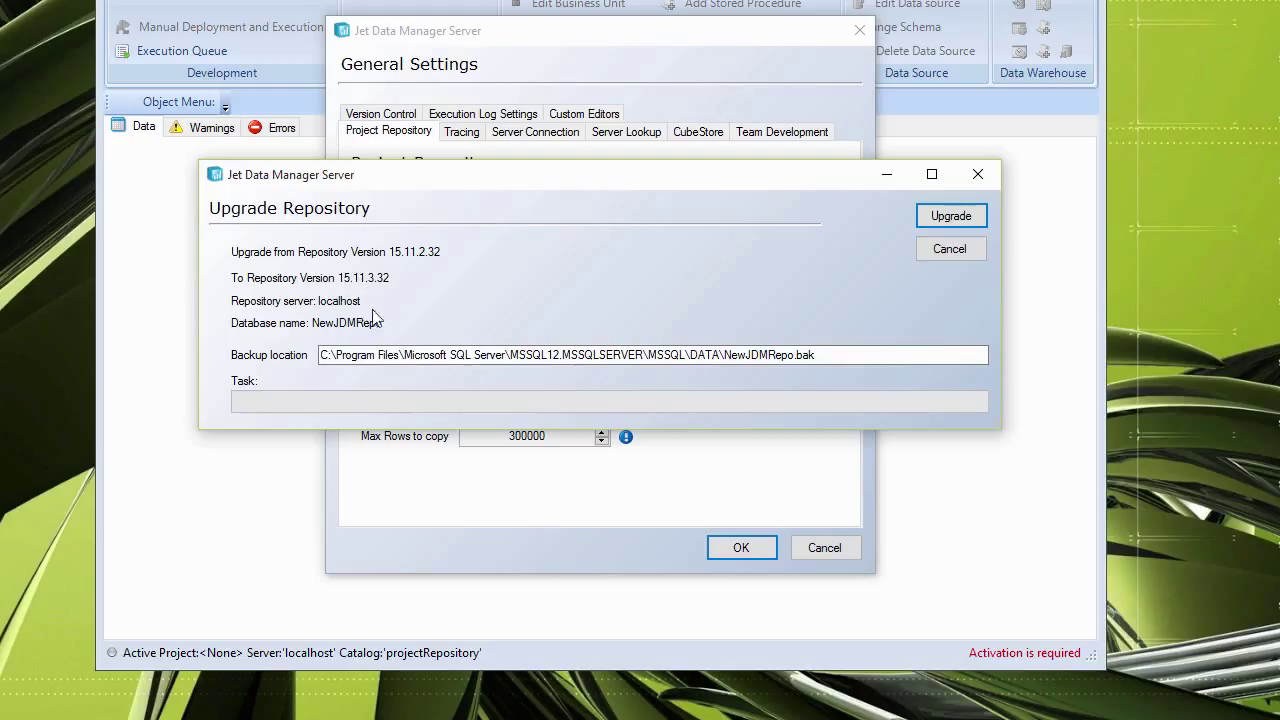
Step: Upgrade the repository from local files with backup NewJDMRepo.bak
drag(905, 355, 270, 352)
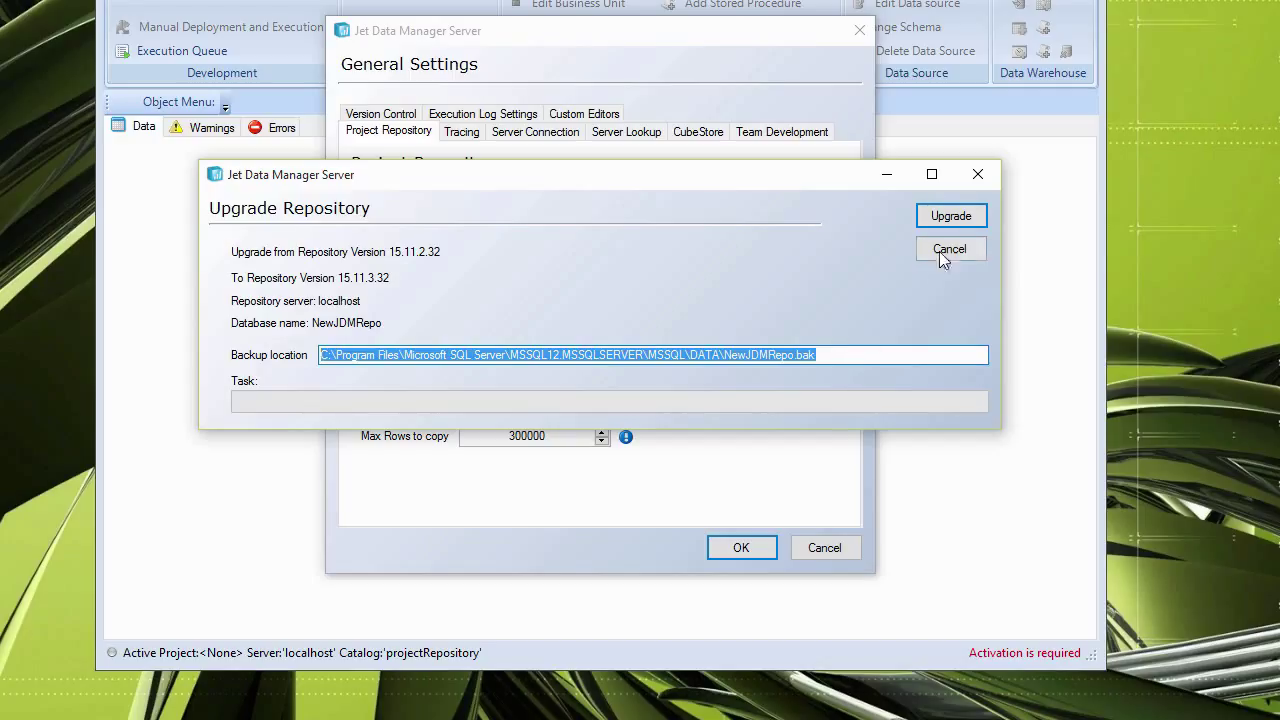
click(958, 222)
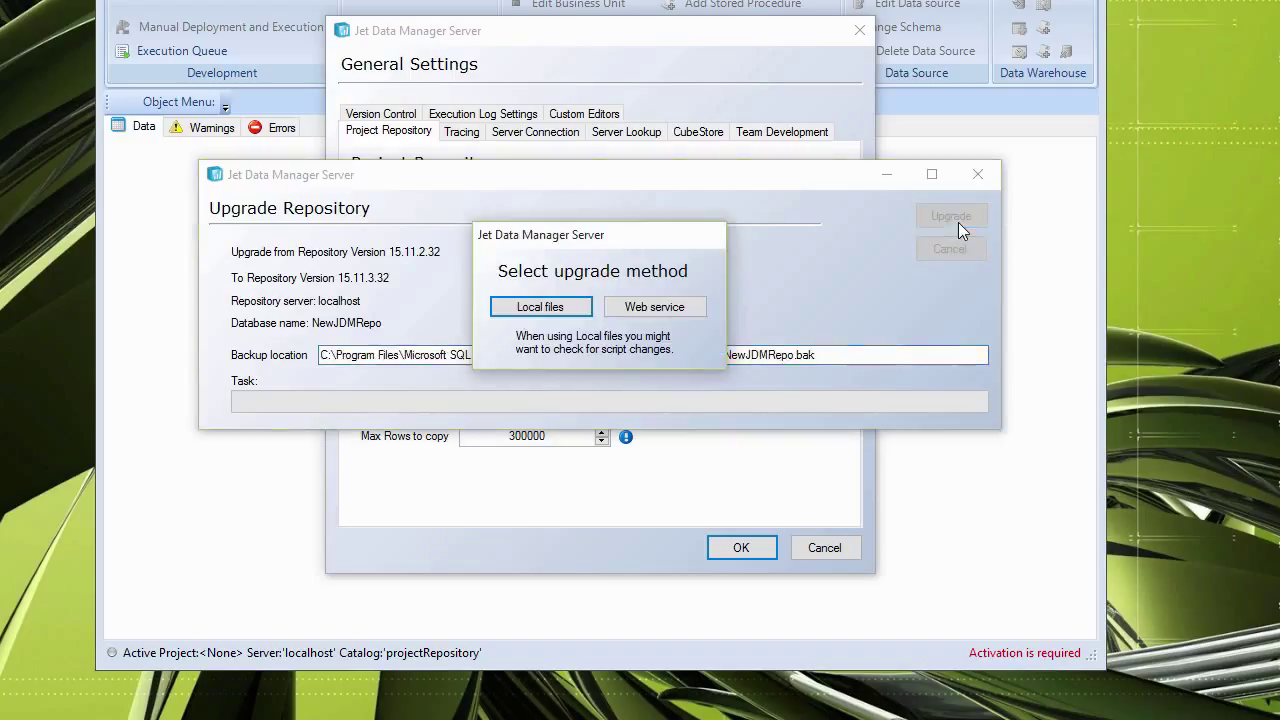
click(543, 306)
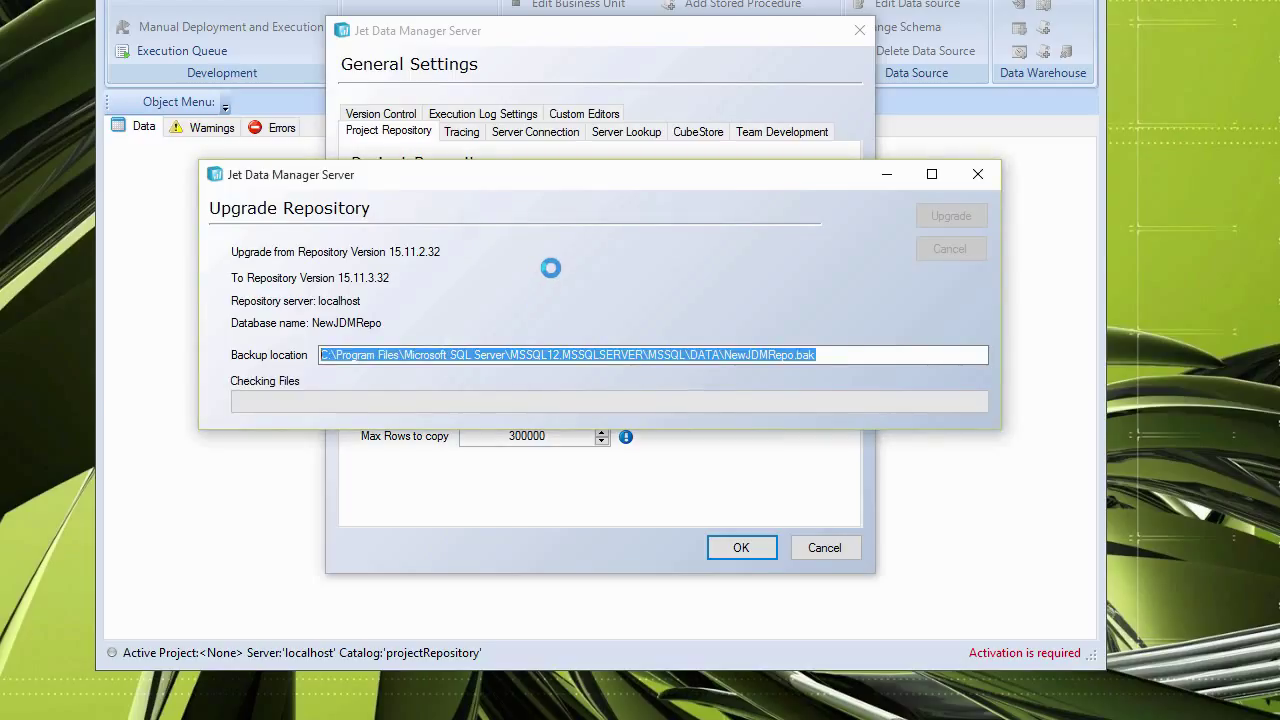
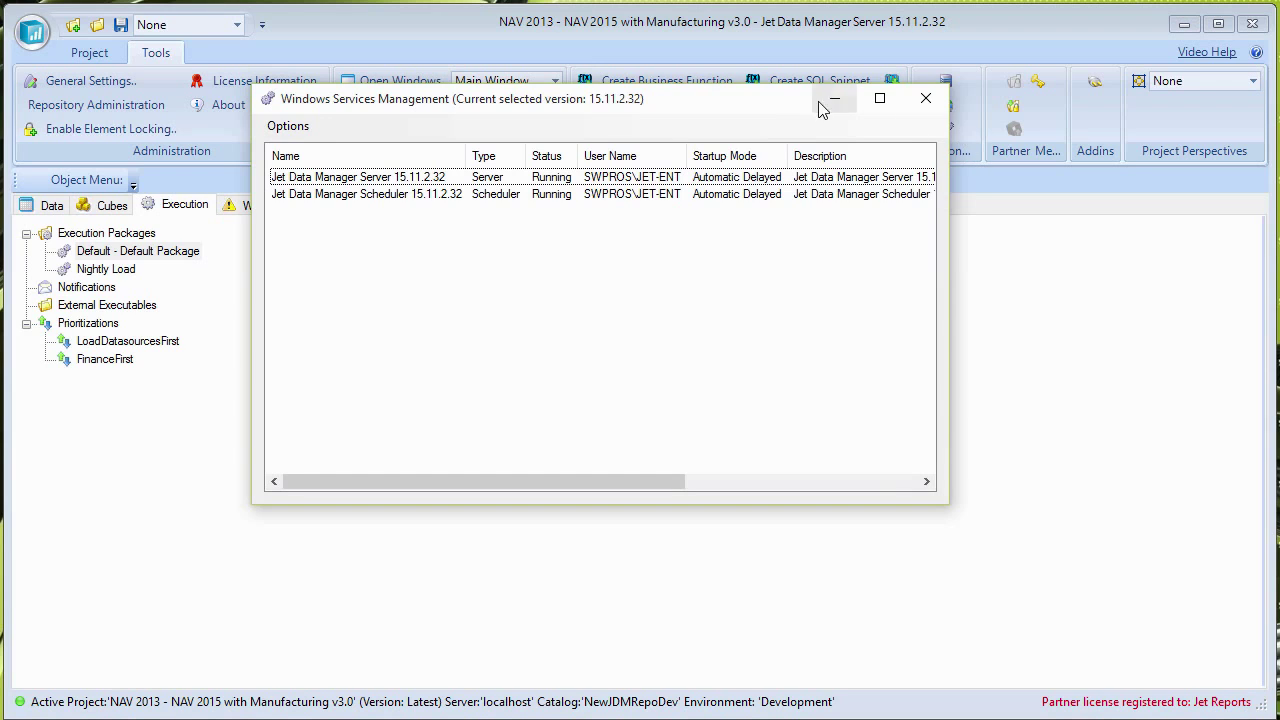
Step: Inspect the 15.11.2.32 server and scheduler services, then close the Windows Services Management dialog
drag(784, 107, 810, 157)
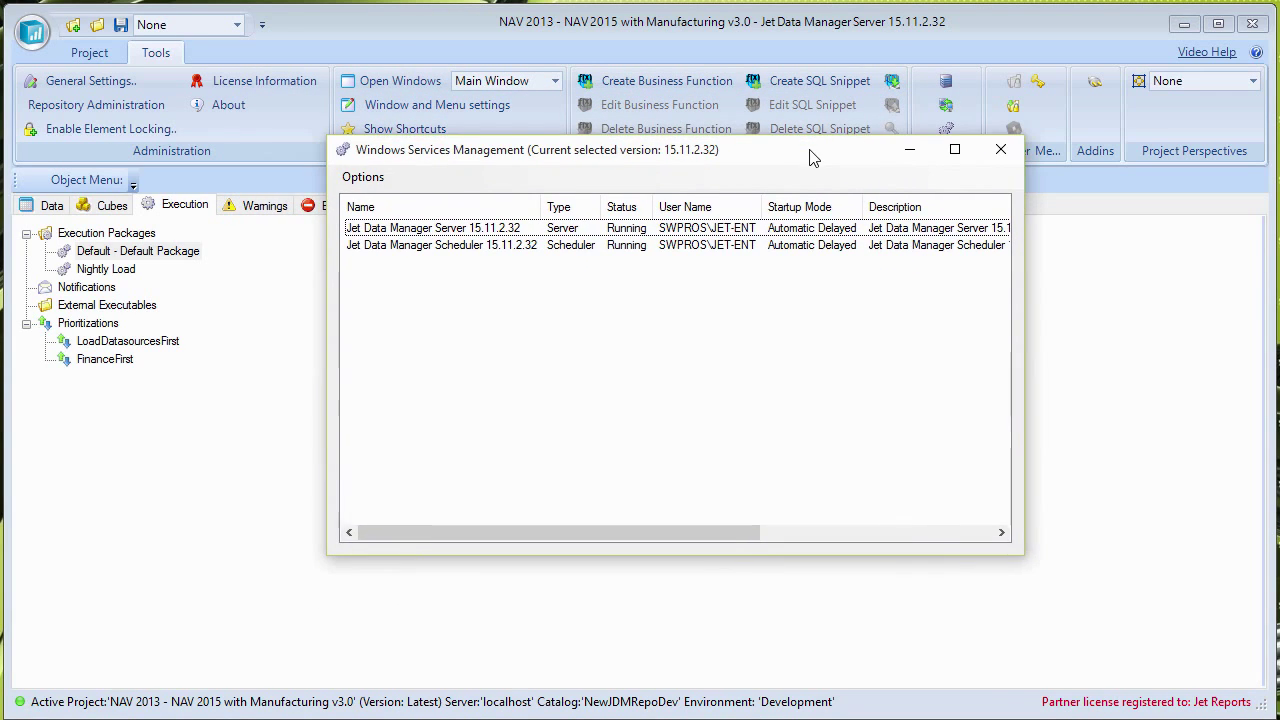
click(697, 231)
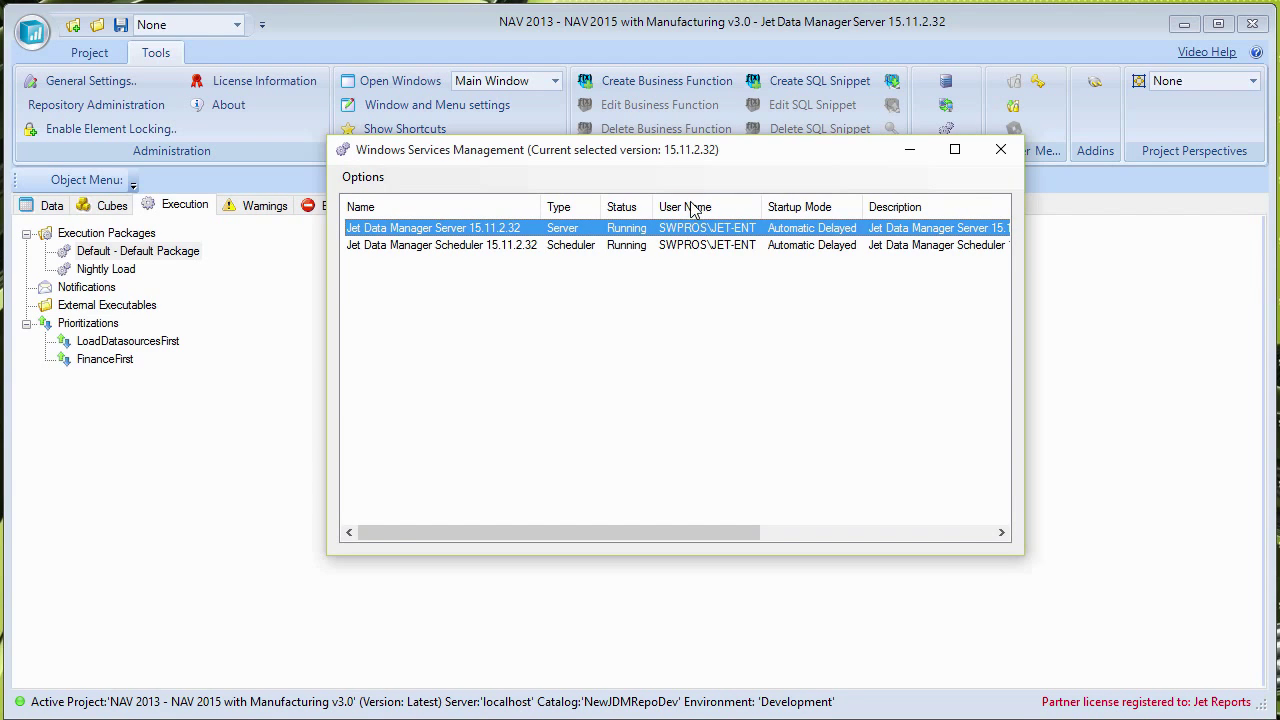
click(726, 250)
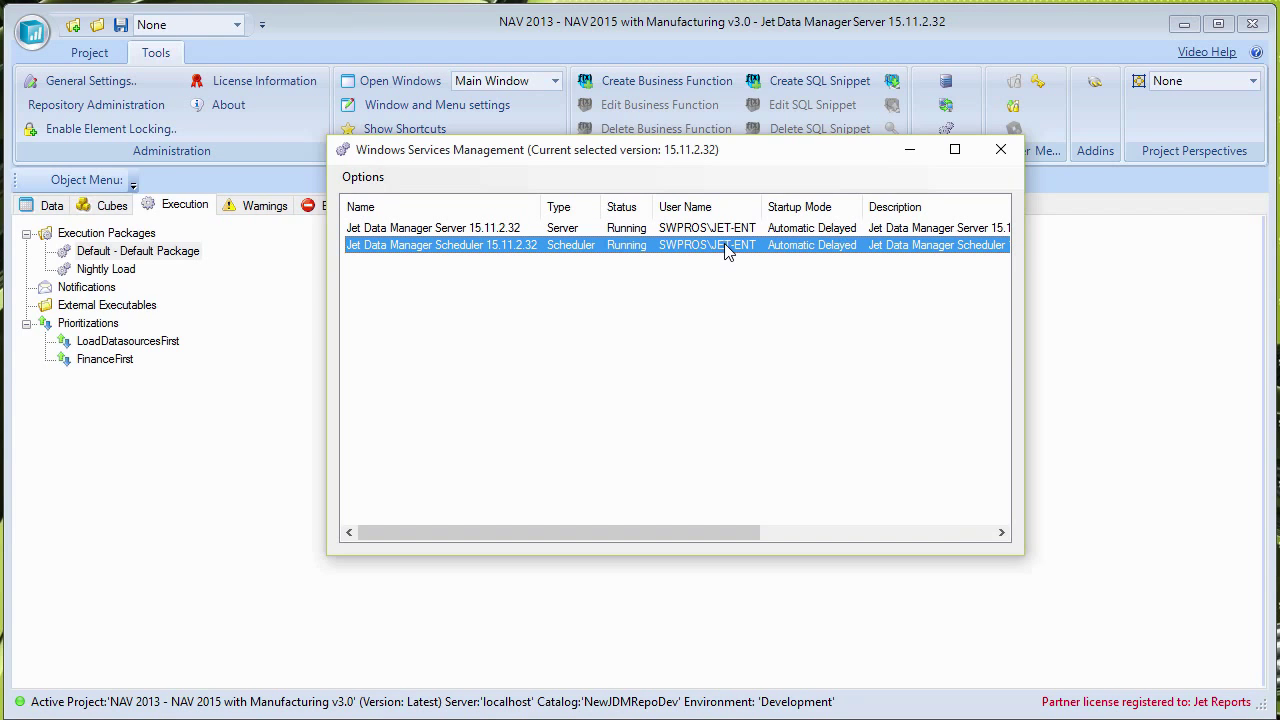
click(1001, 151)
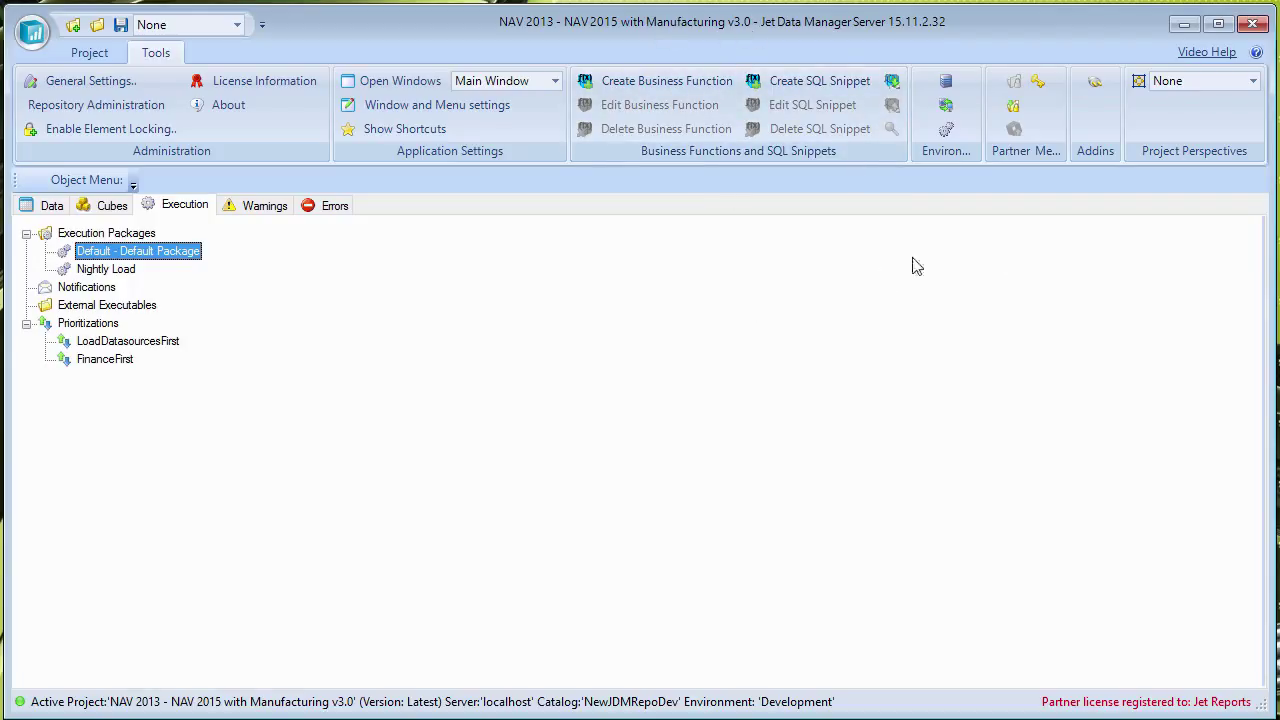
Step: Minimize the 15.11.2.32 window and exit the 15.11.3.32 instance, confirming the Exit prompt
click(1186, 25)
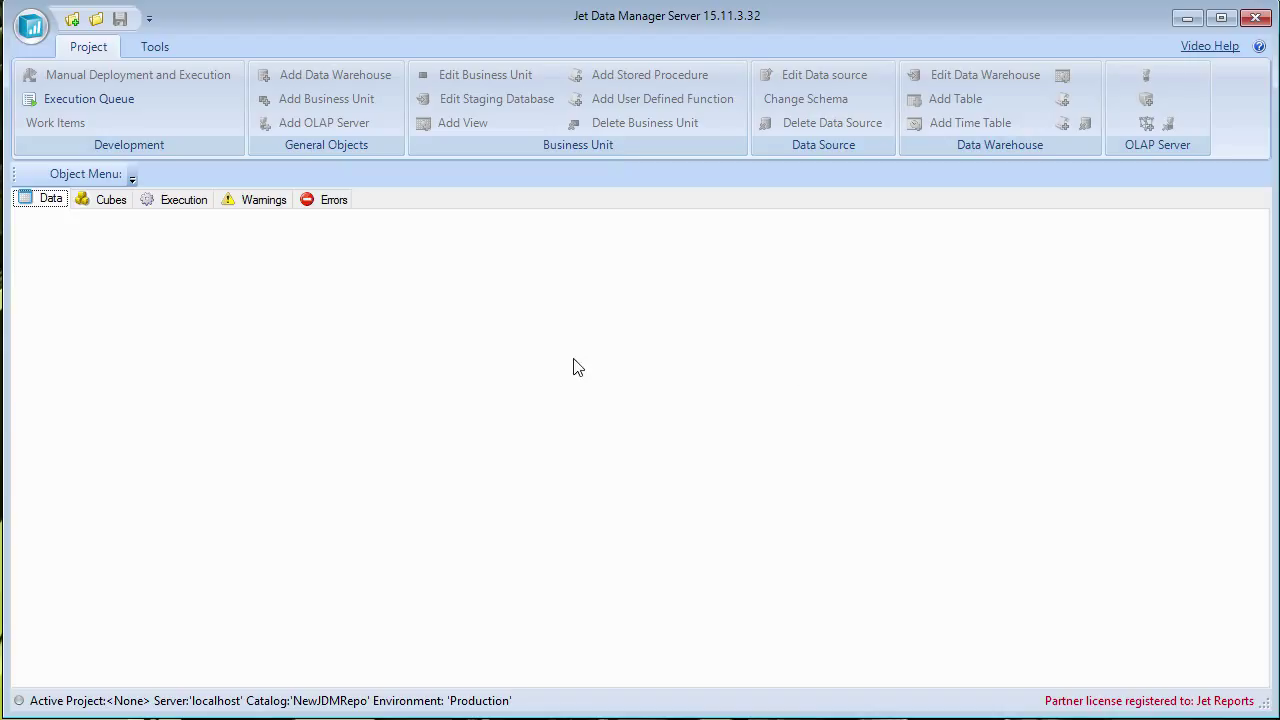
click(1255, 18)
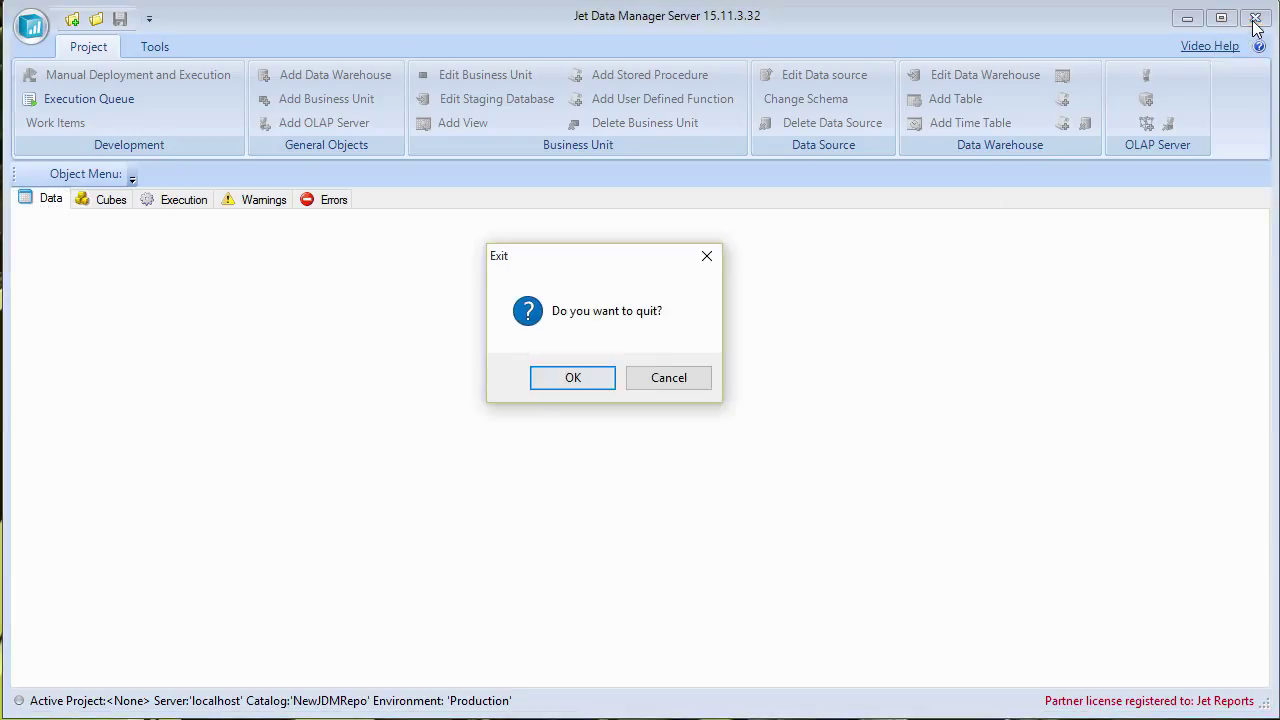
click(575, 384)
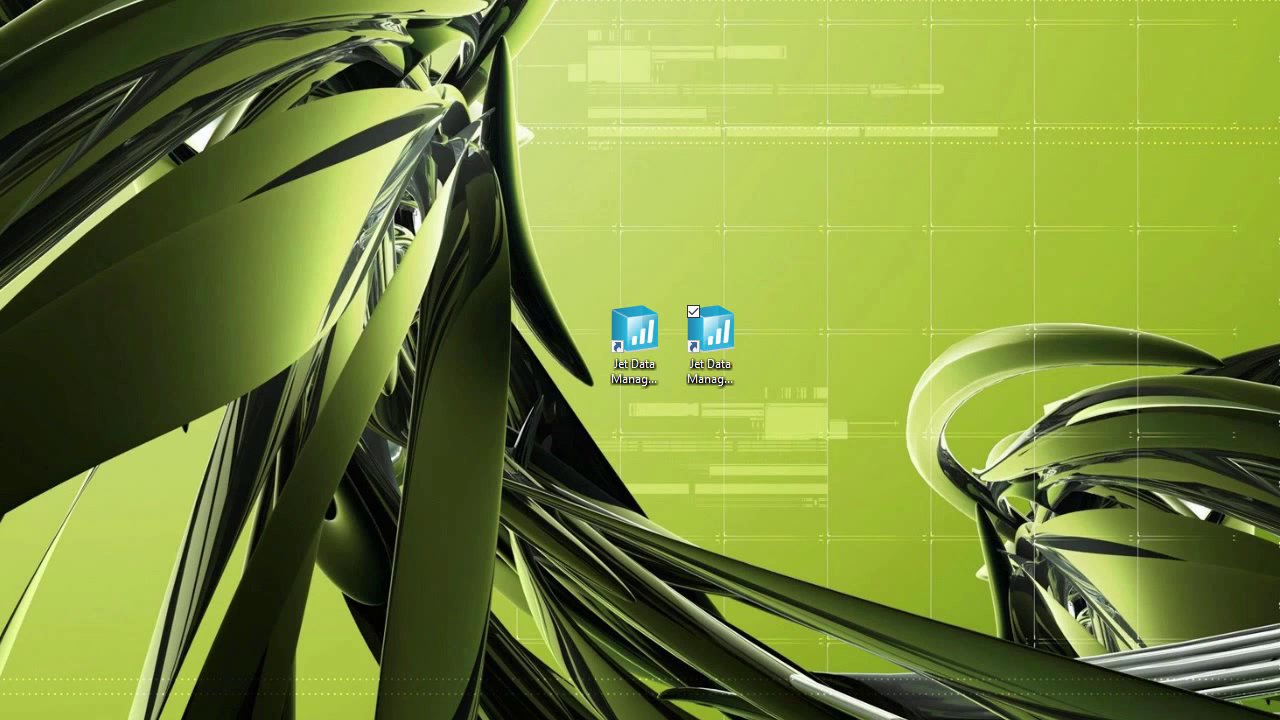
Step: Open a File Explorer window and browse to C:\Program Files (x86)
key(super+e)
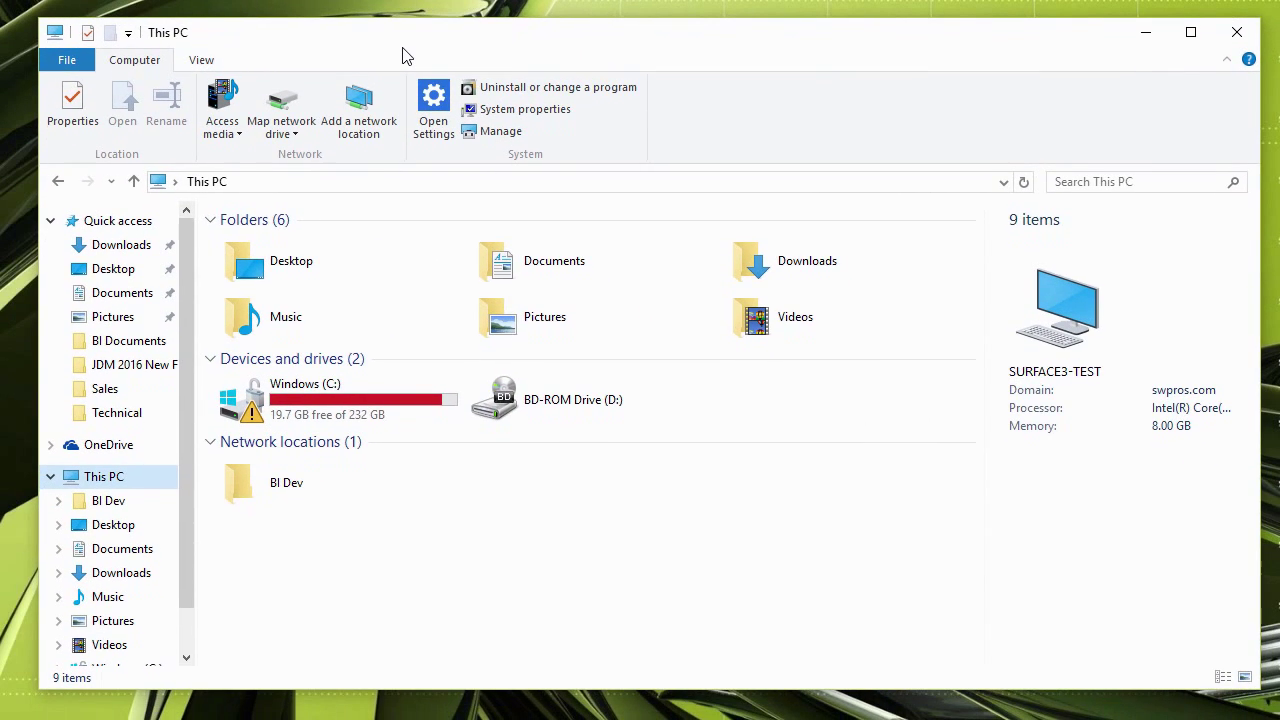
double_click(357, 409)
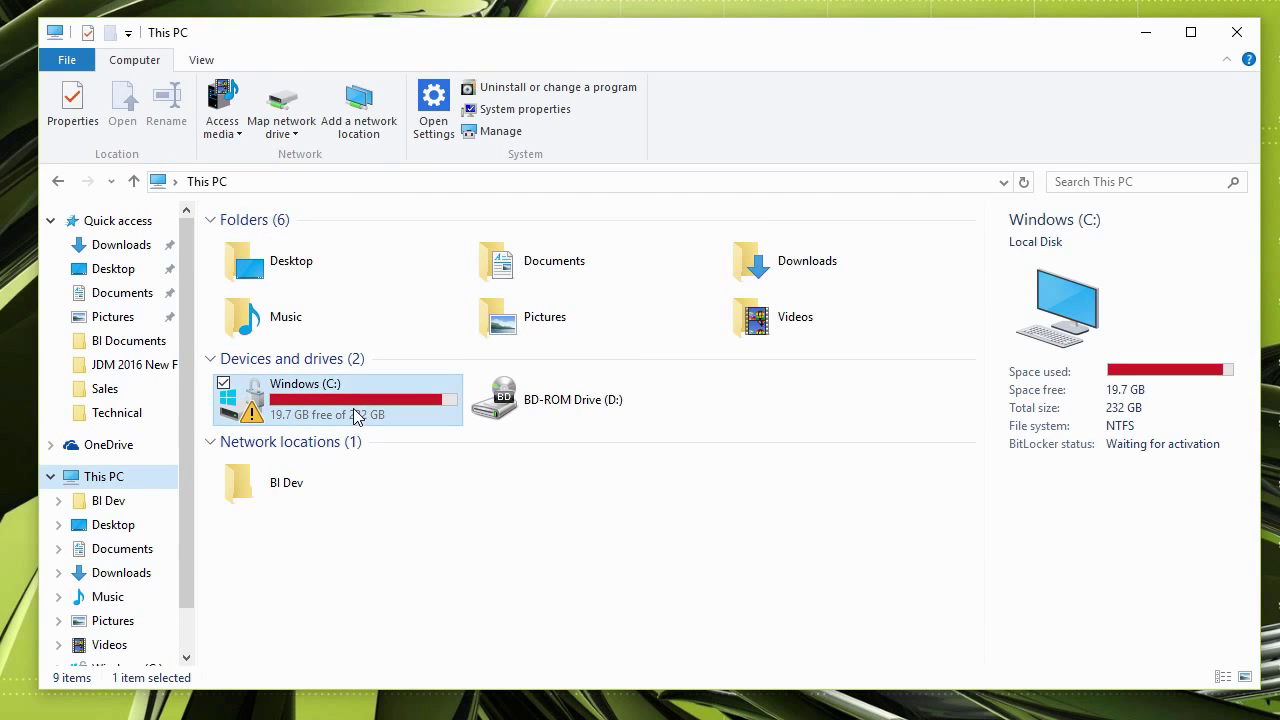
double_click(337, 411)
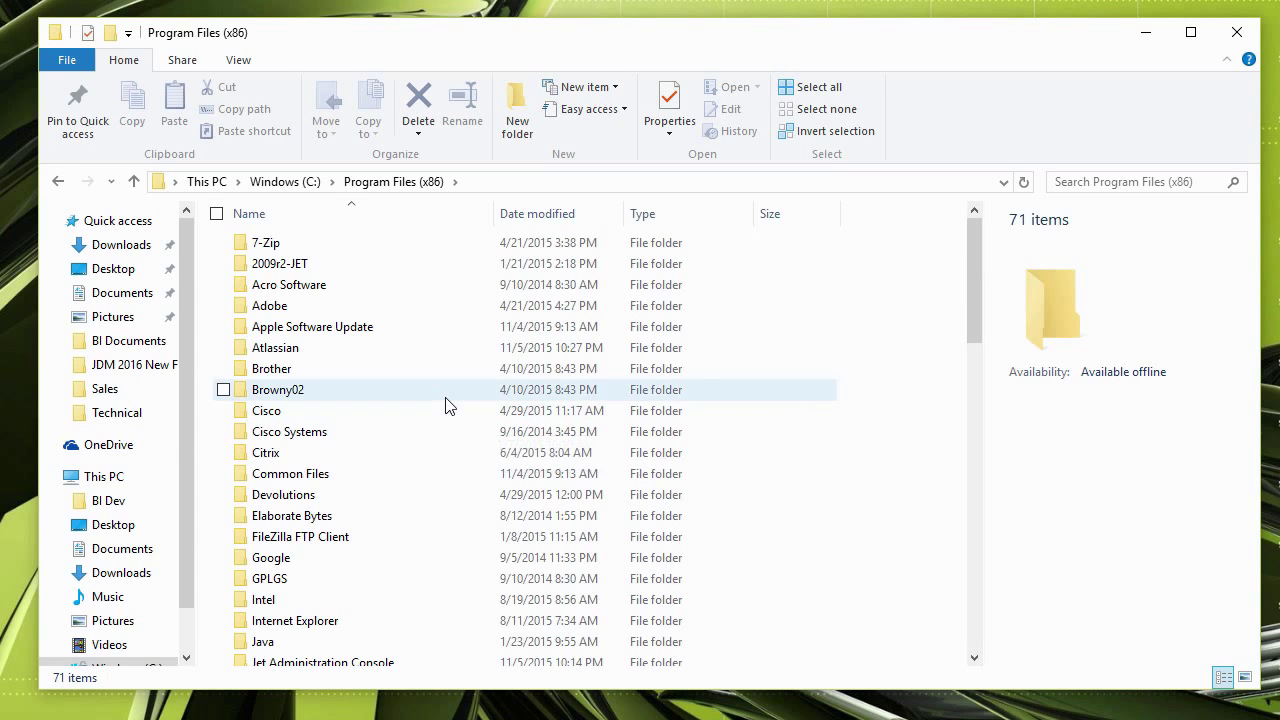
click(66, 182)
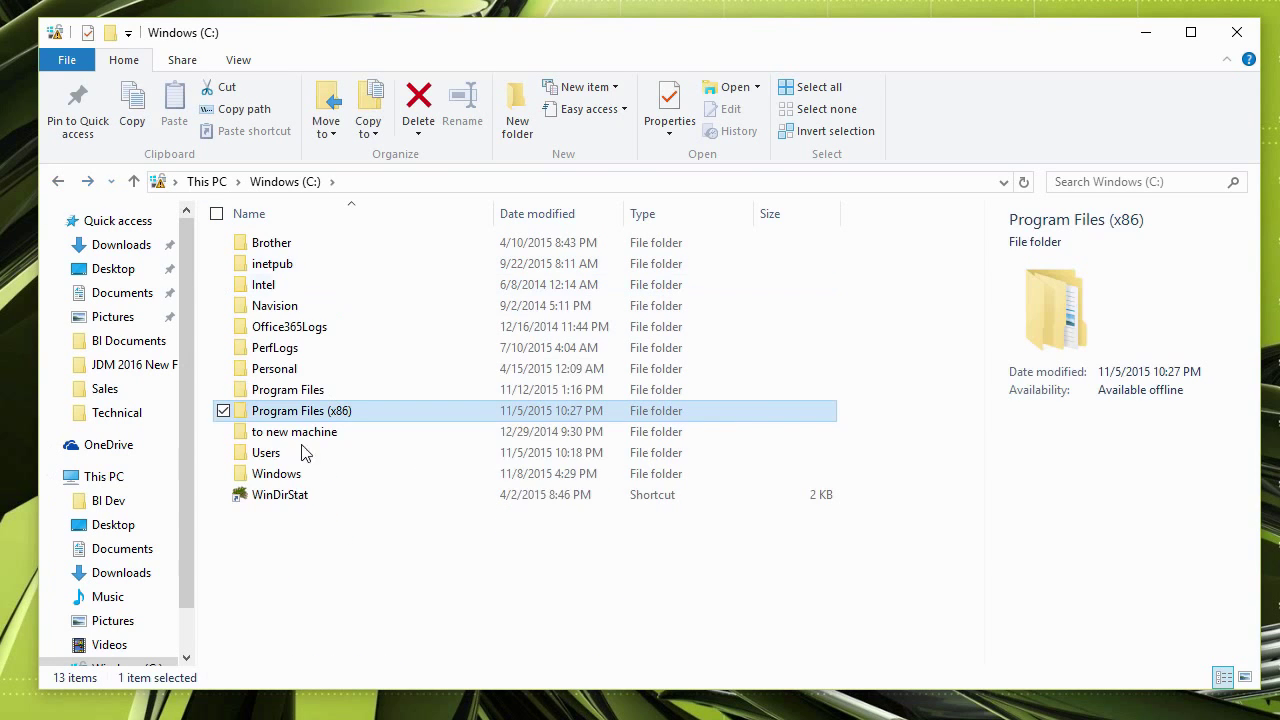
click(316, 395)
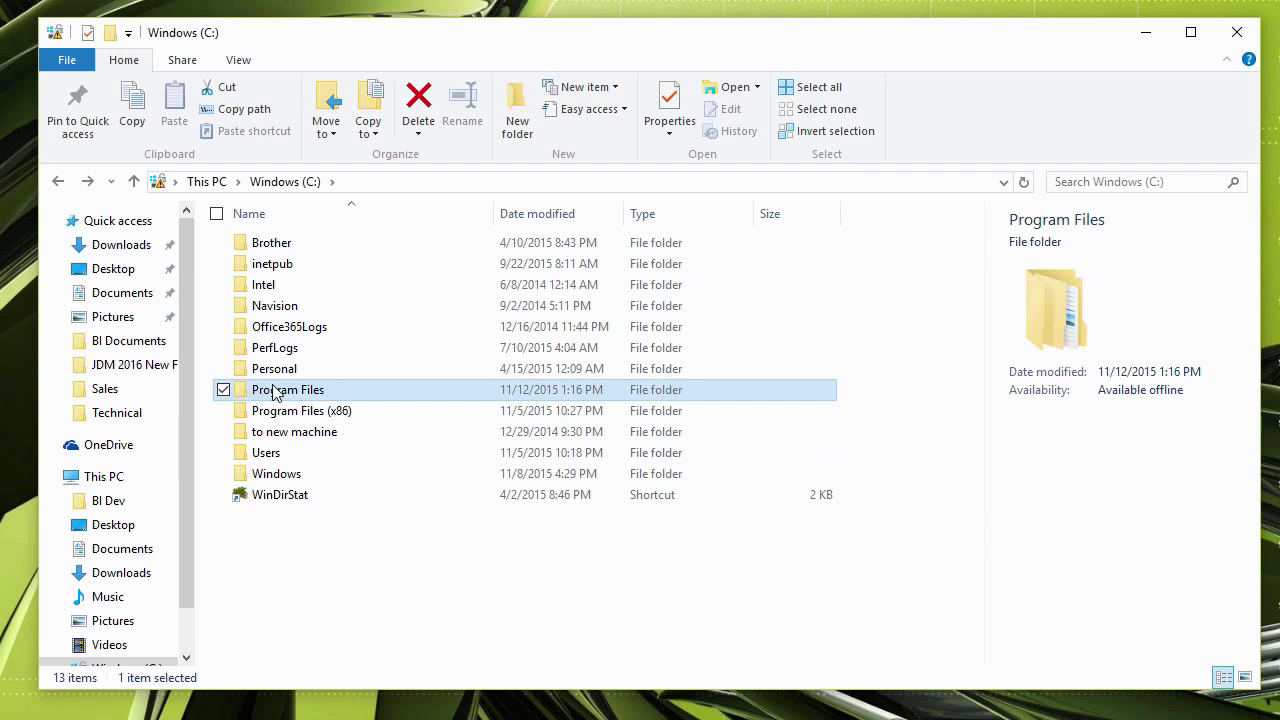
double_click(343, 413)
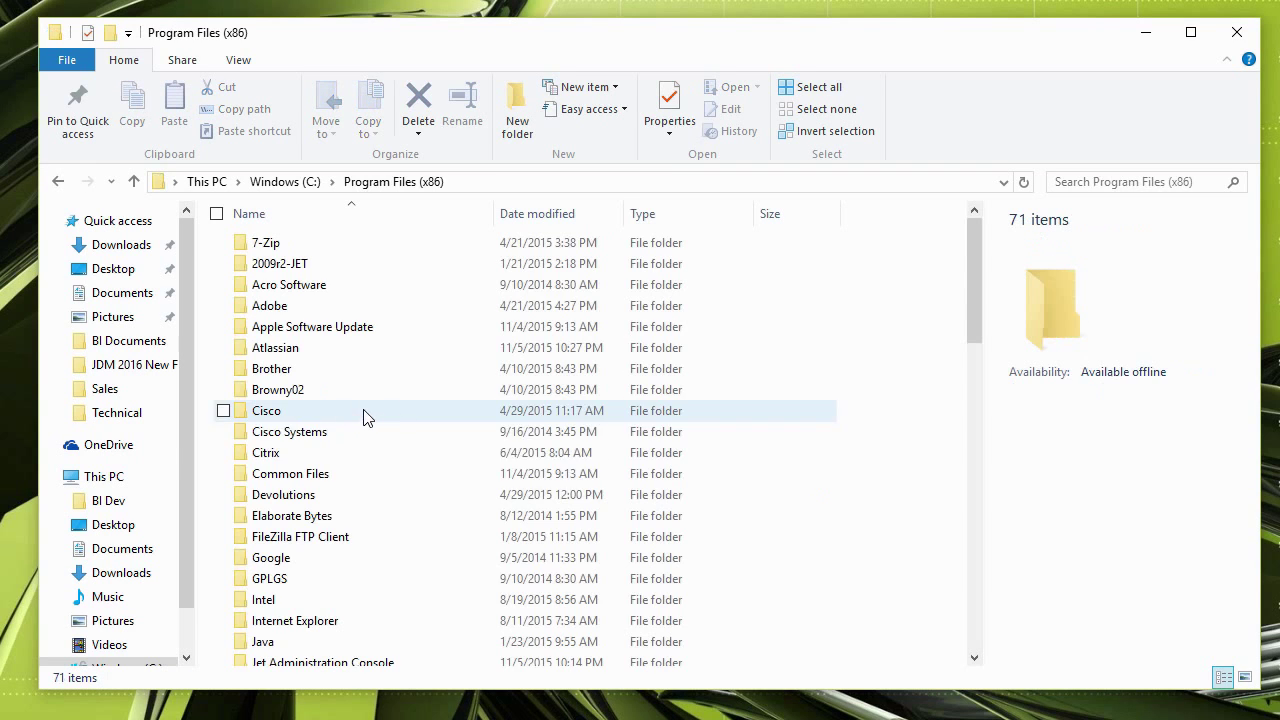
Step: Open Jet Data Manager Server > Jet Data Manager Server 15.11.3.32 and select the timeXtender application
scroll(414, 430, down, 5)
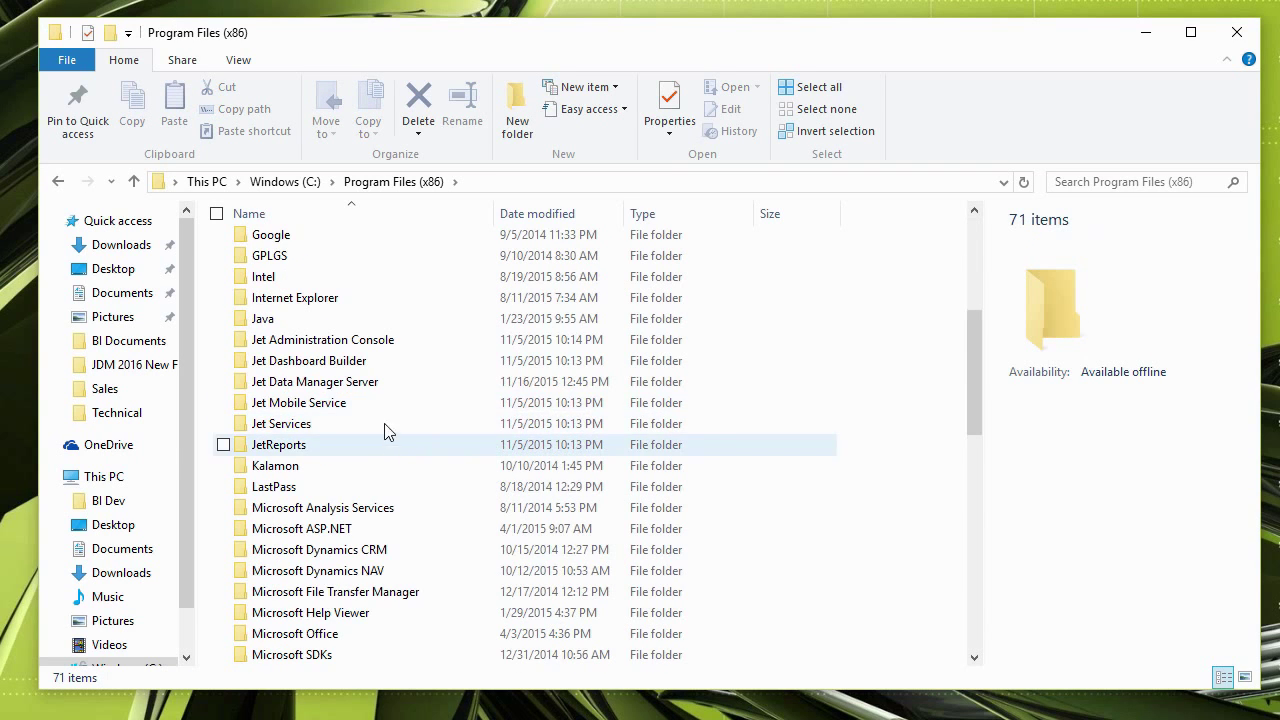
click(368, 386)
double_click(368, 386)
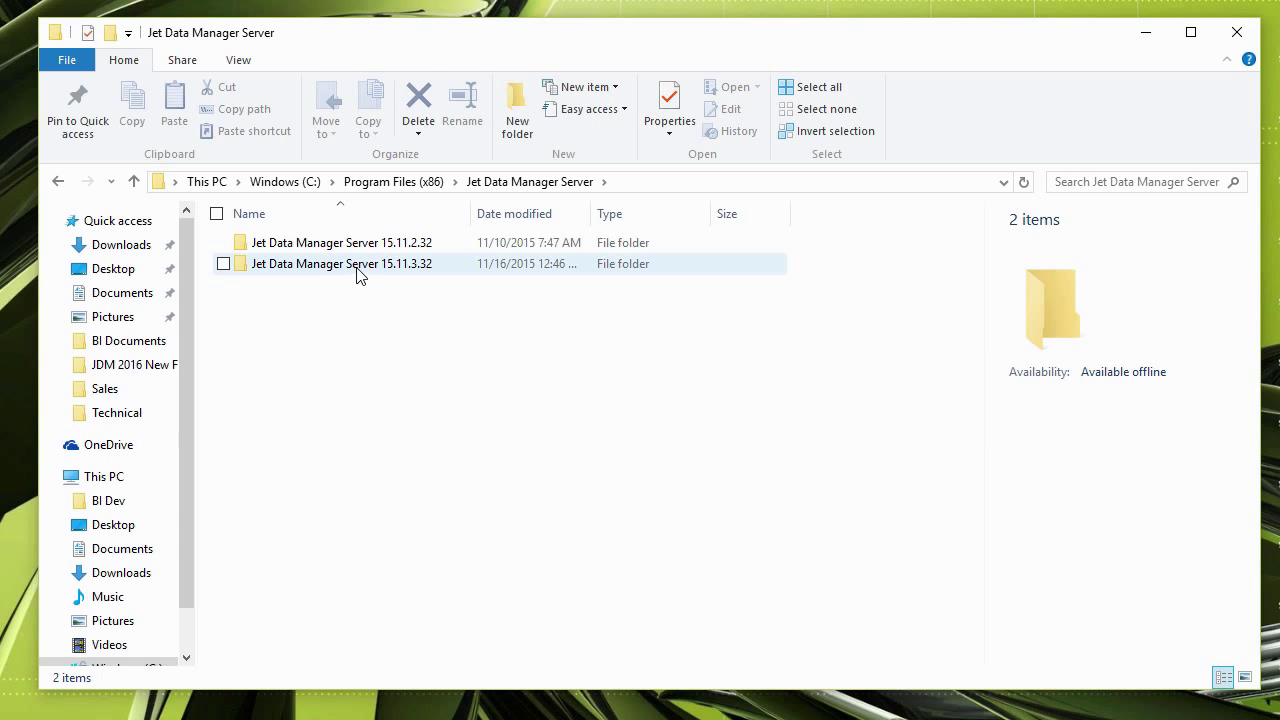
double_click(410, 268)
click(395, 410)
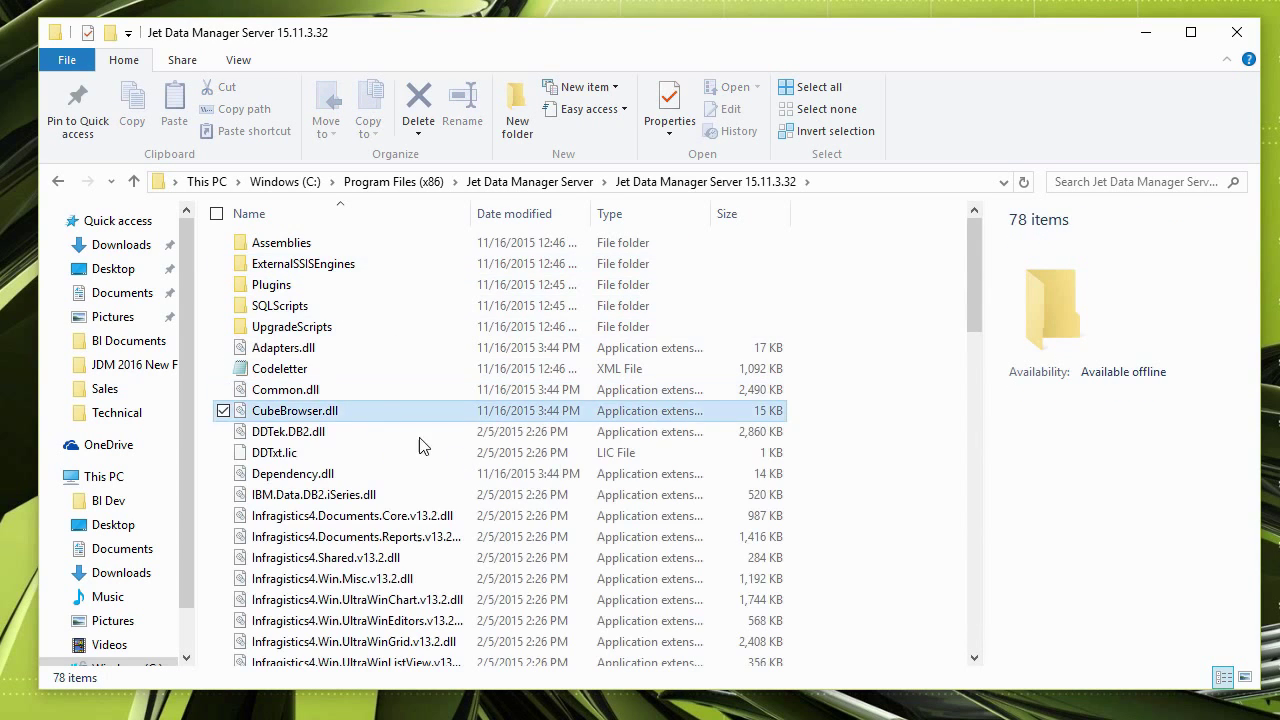
scroll(450, 440, down, 15)
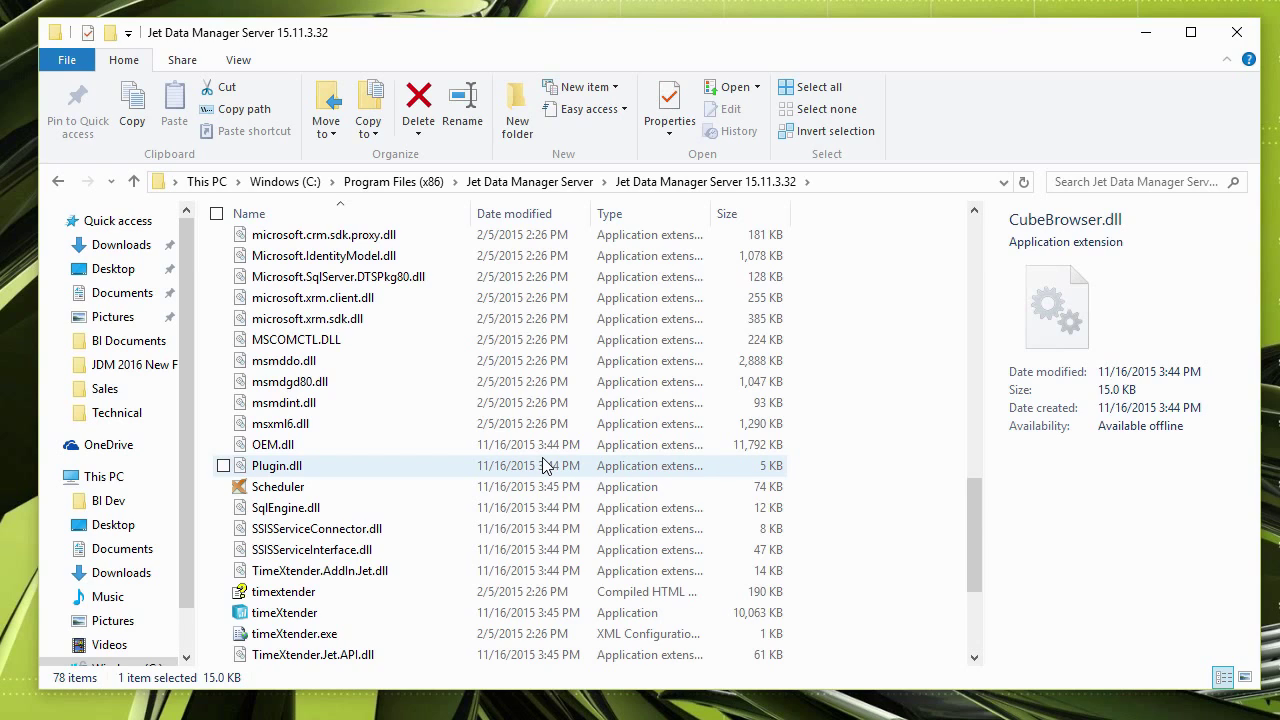
click(522, 612)
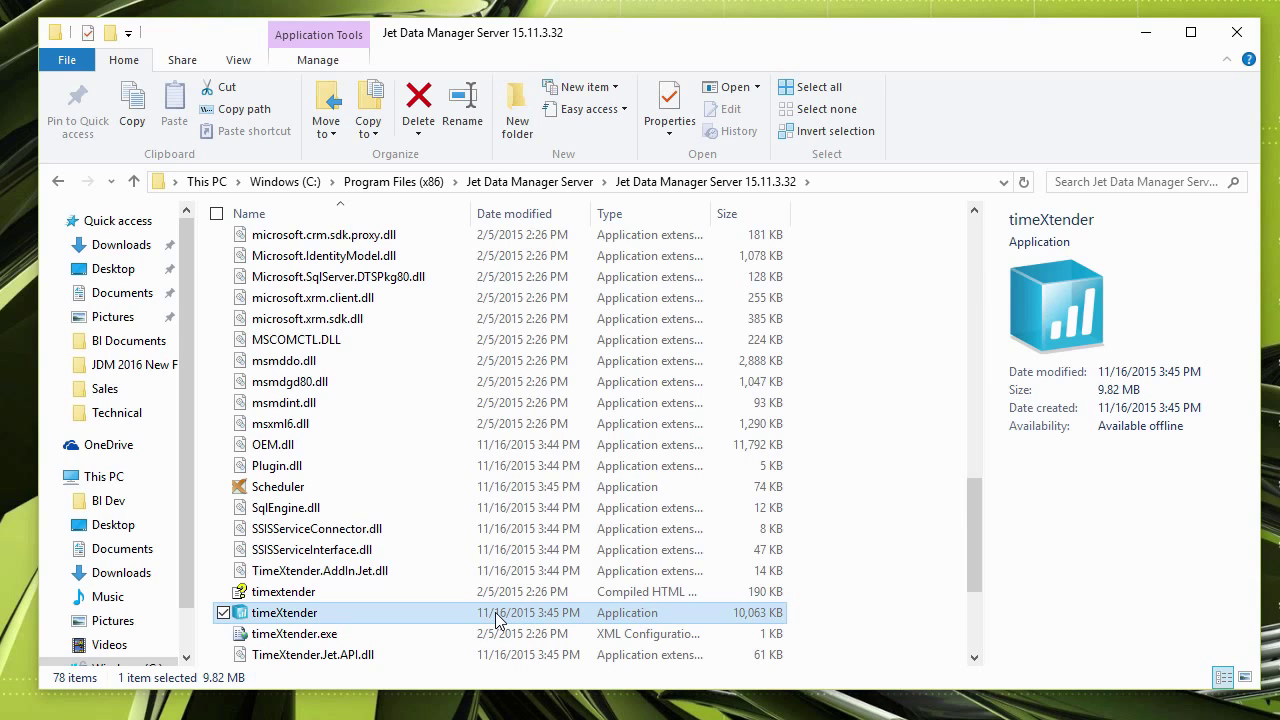
Step: Run timeXtender as a different user, entering the domain account's user name and password
right_click(495, 612)
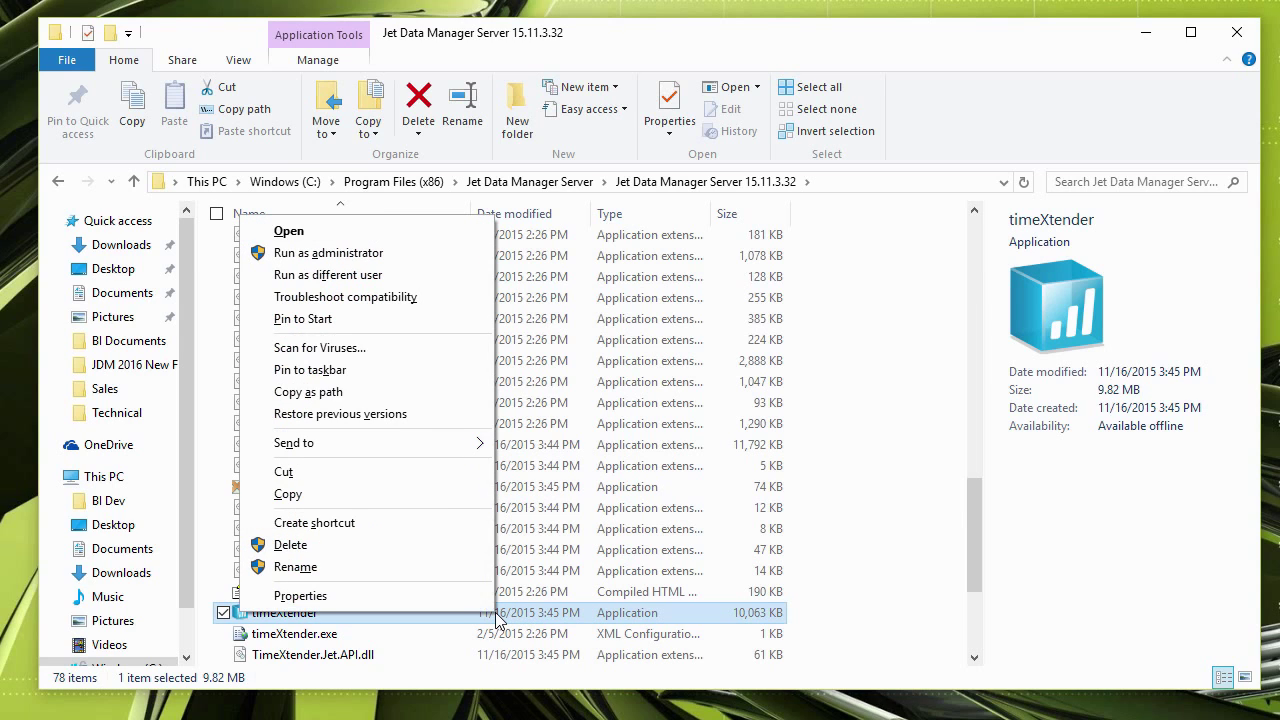
click(380, 275)
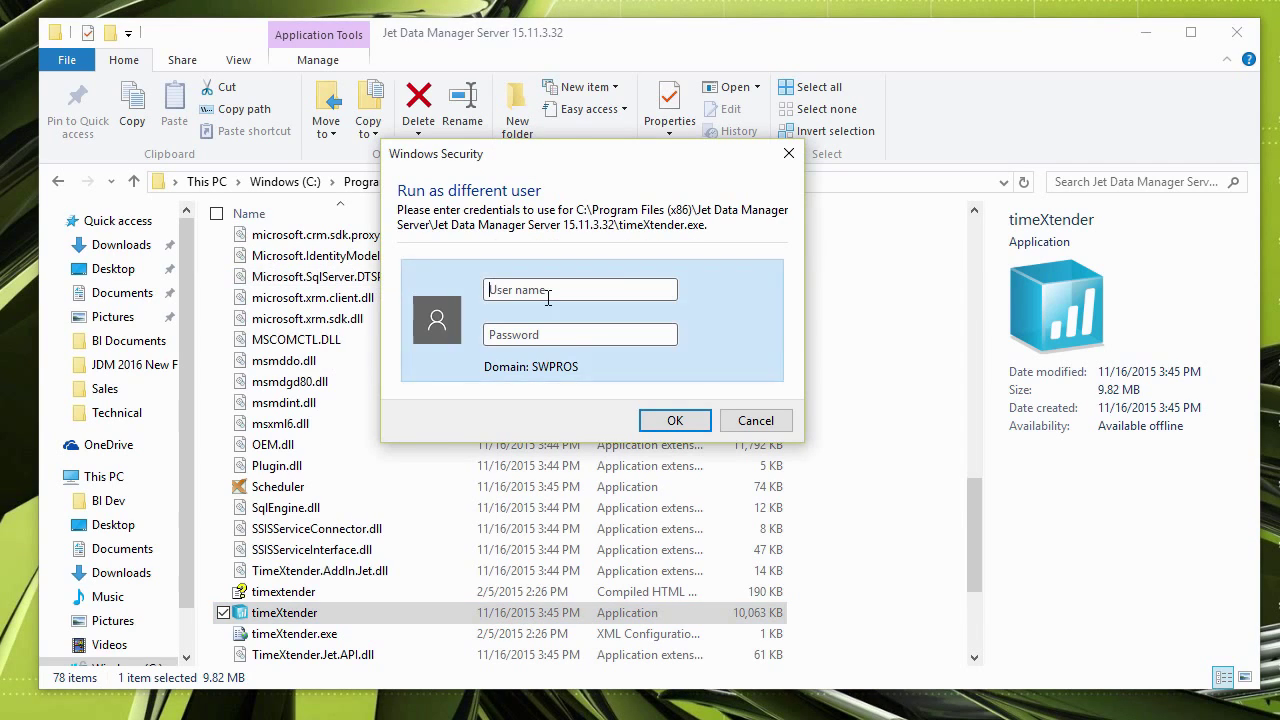
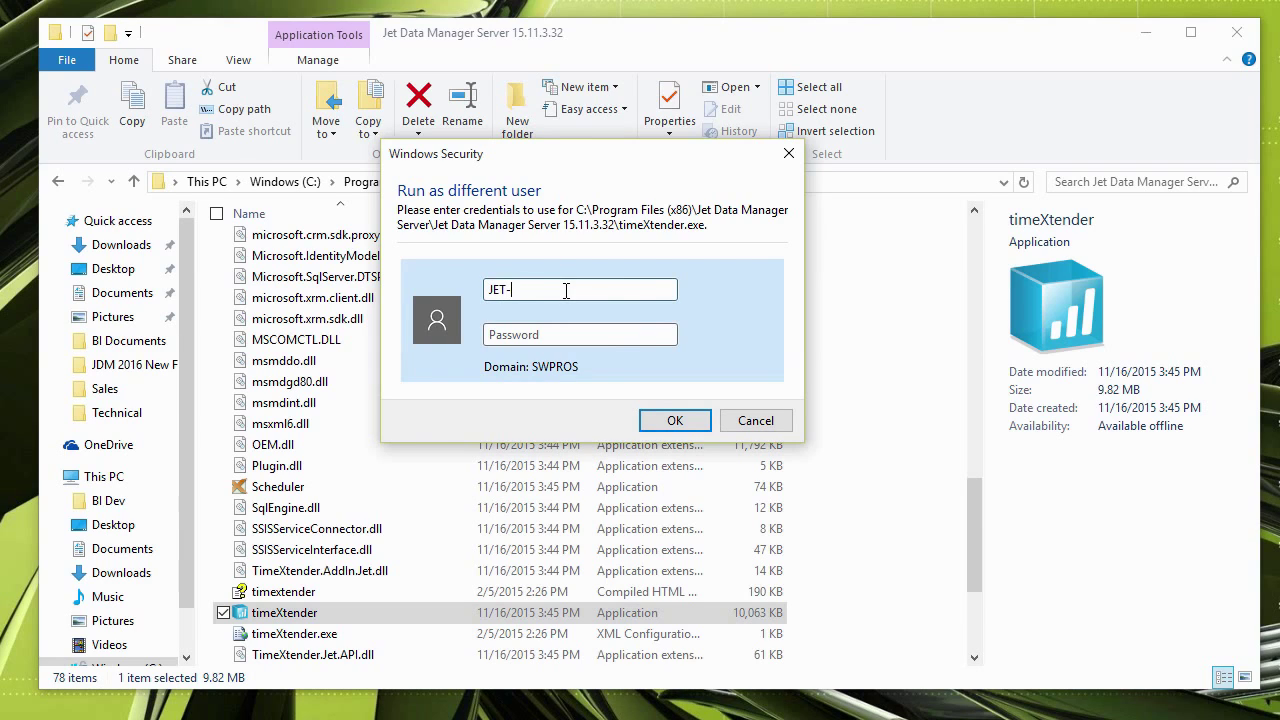
key(Tab)
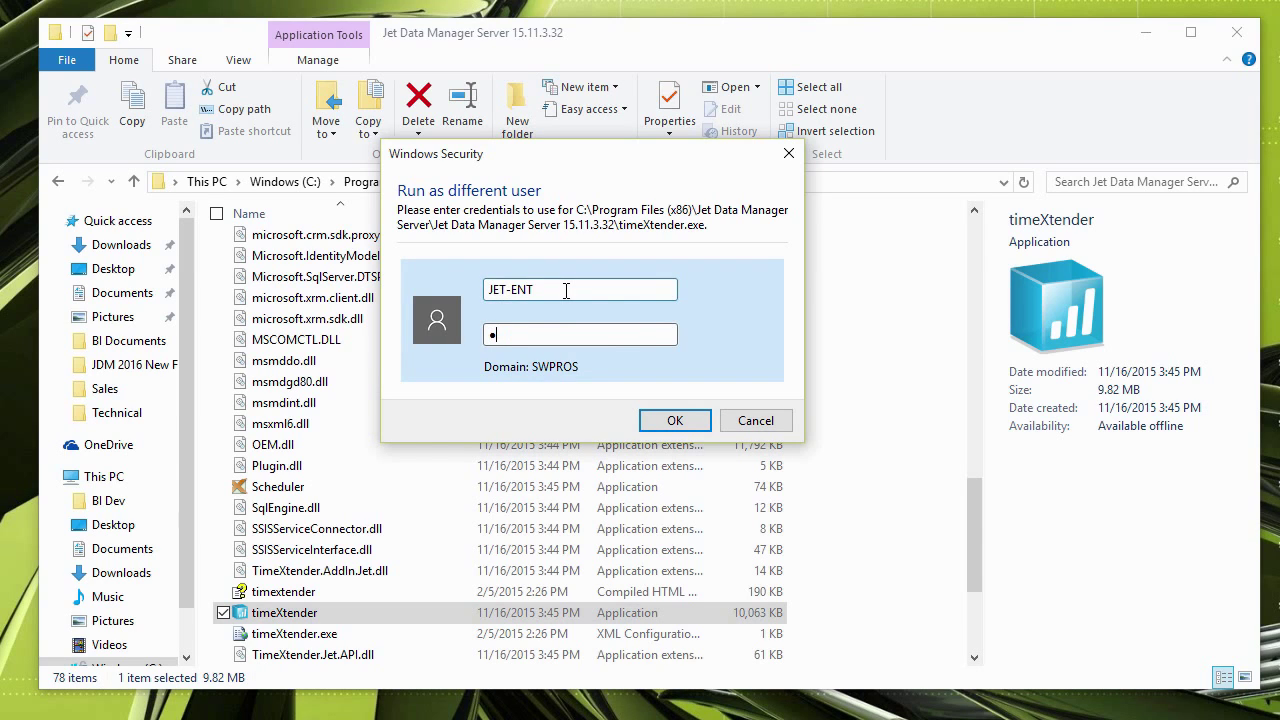
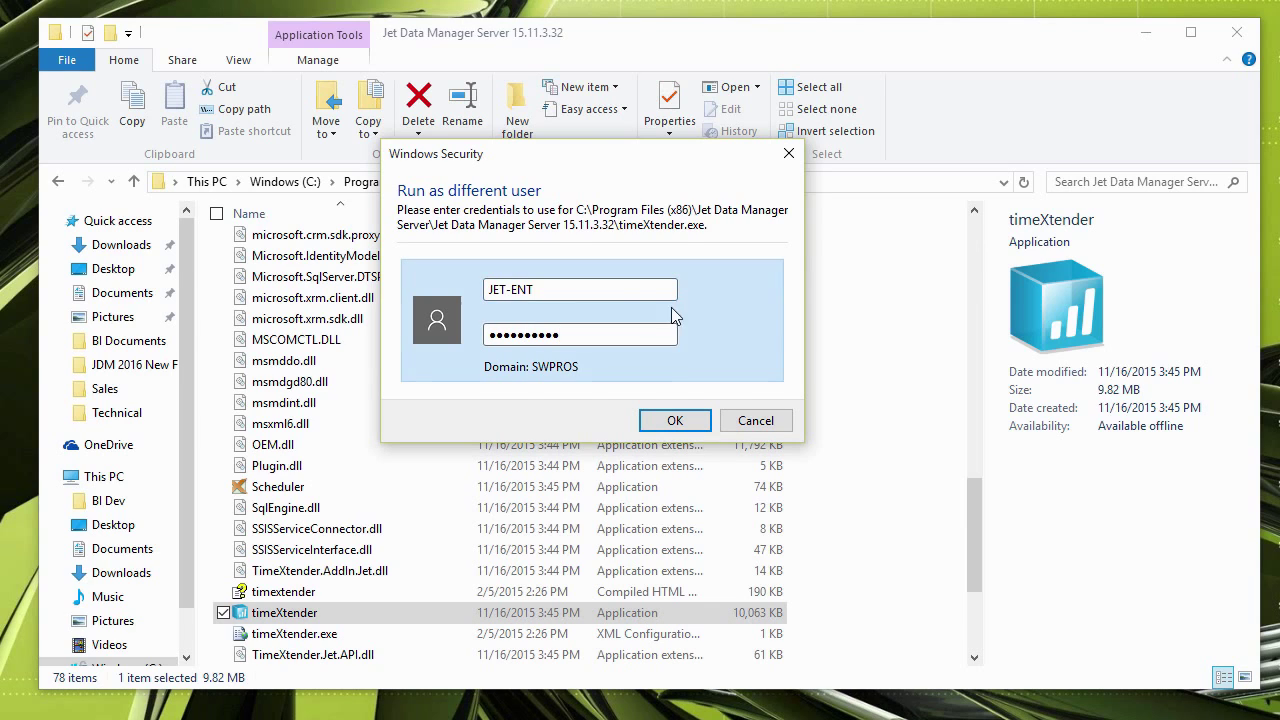
click(667, 422)
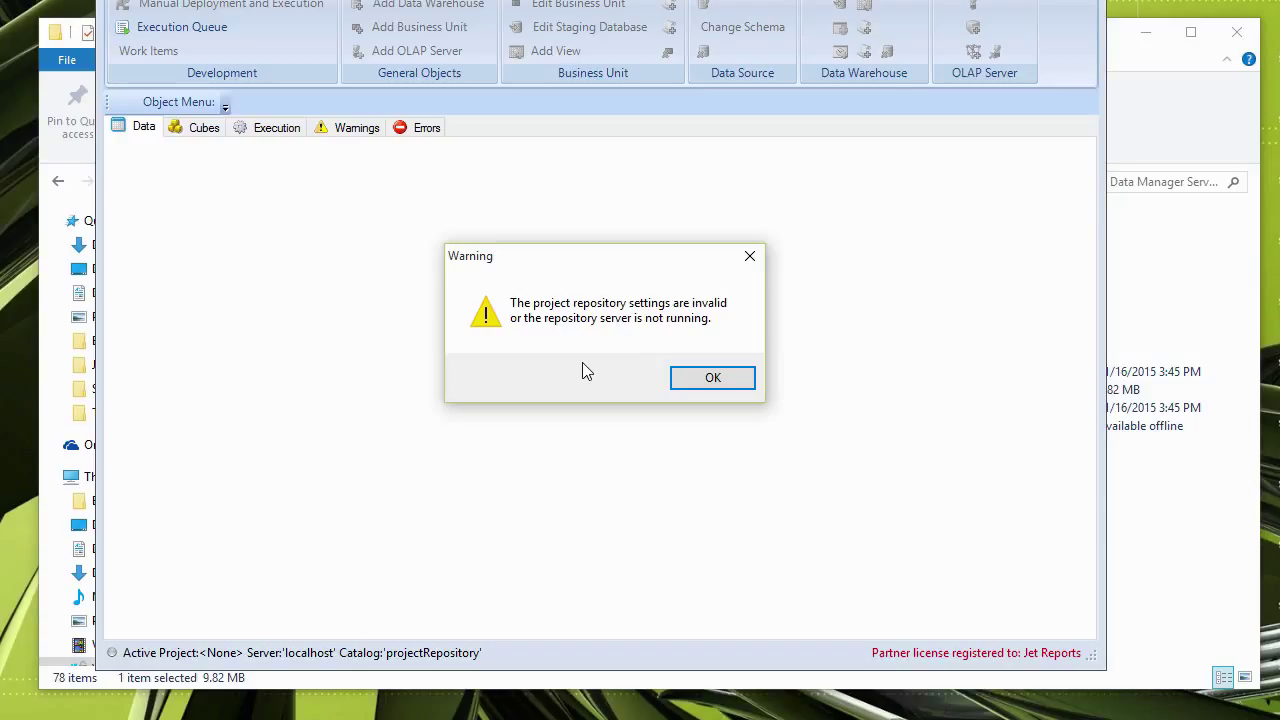
Step: Dismiss the invalid-repository warning and set the General Settings database to NewJDMRepo
click(714, 377)
click(697, 229)
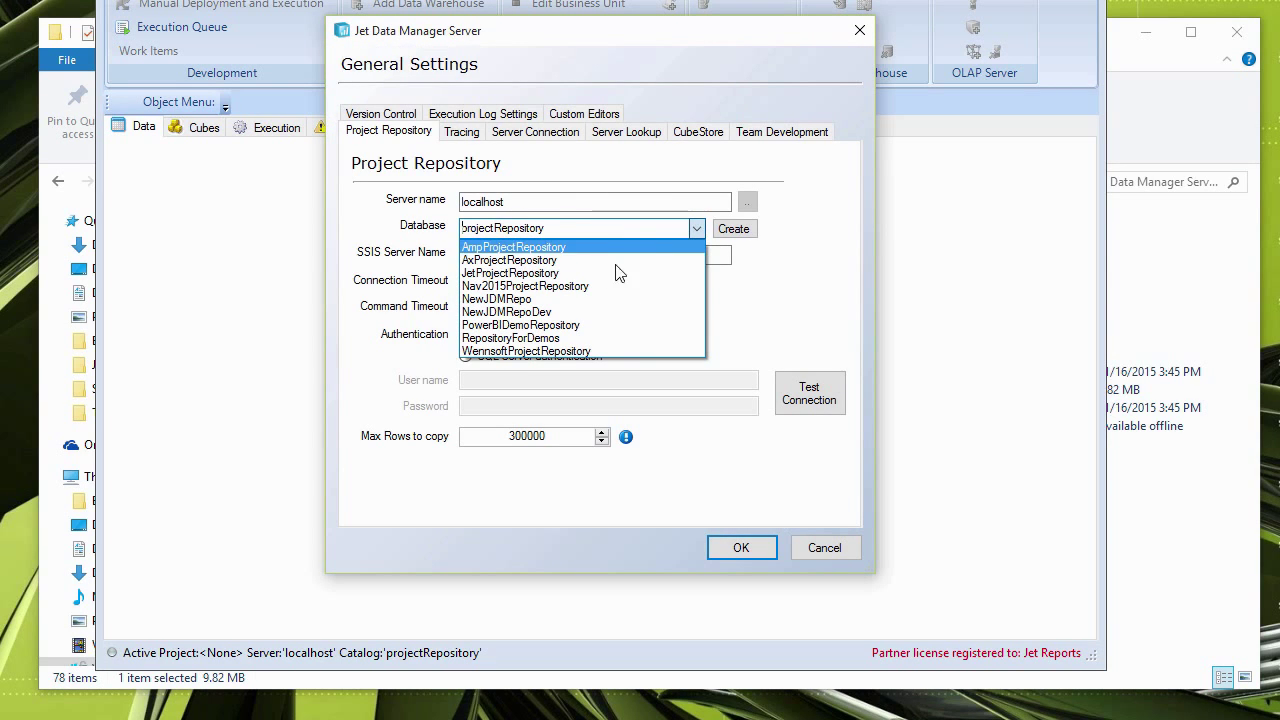
click(537, 300)
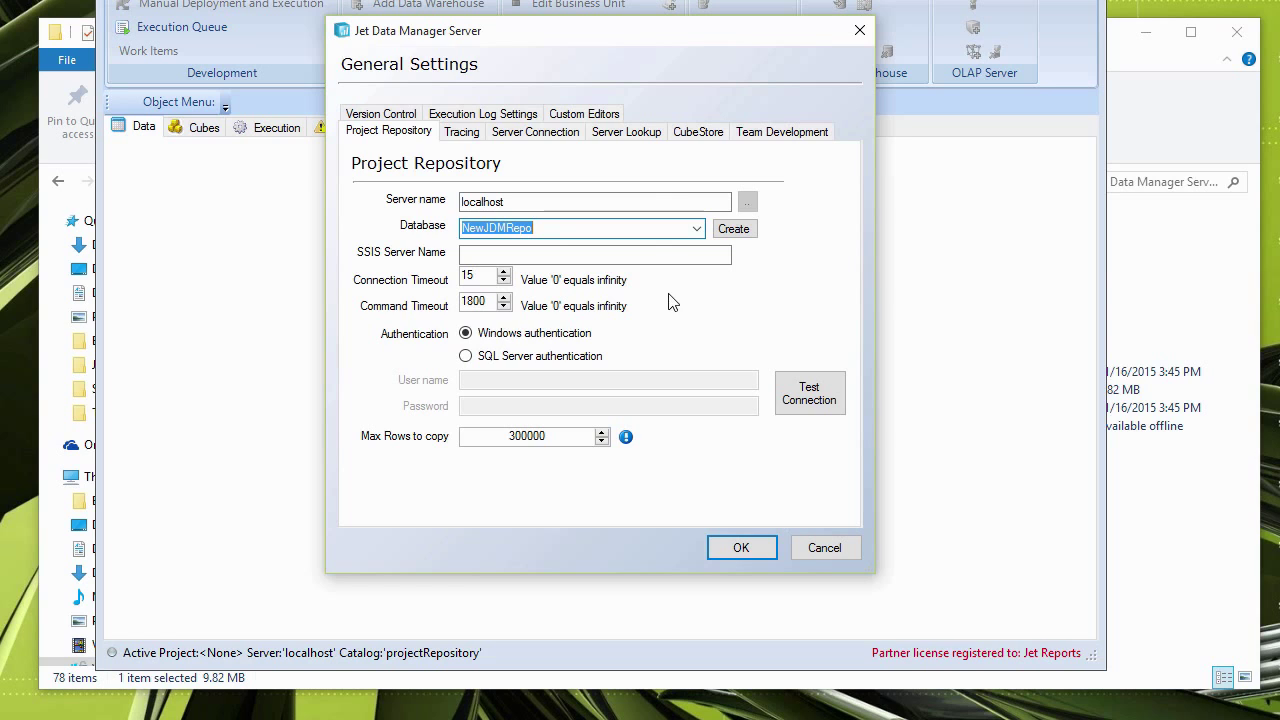
click(738, 550)
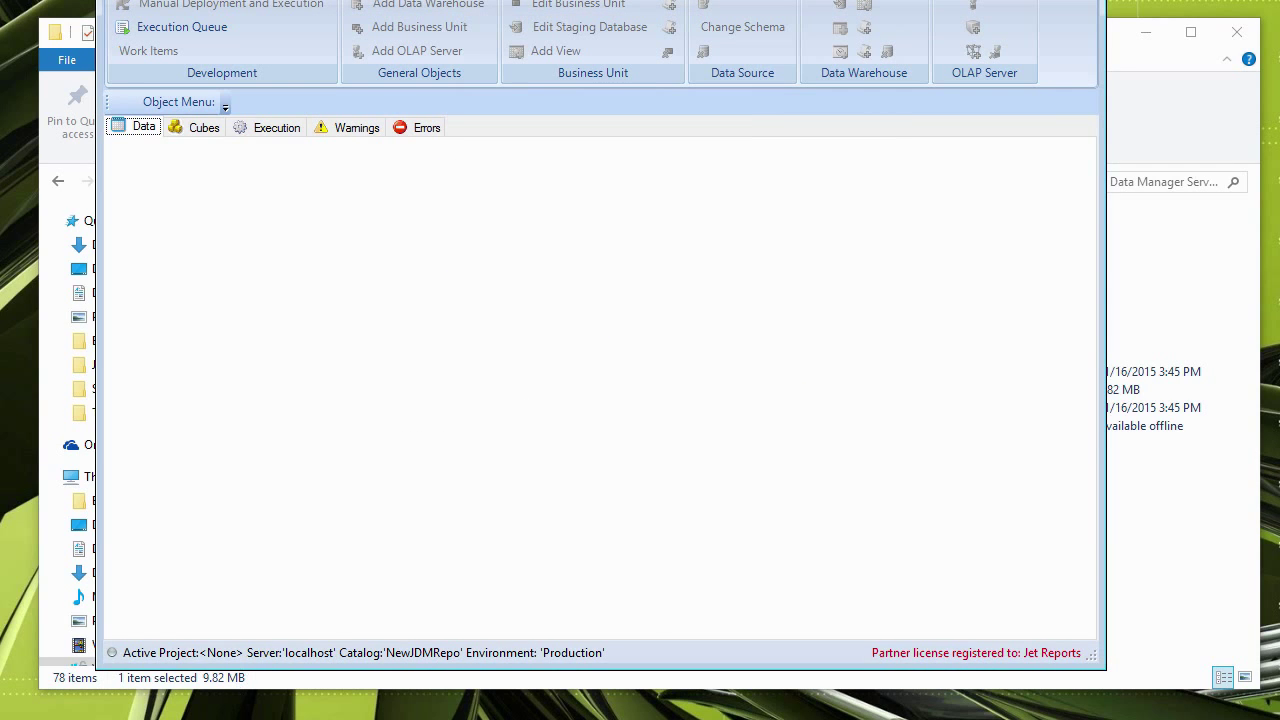
key(alt+Tab)
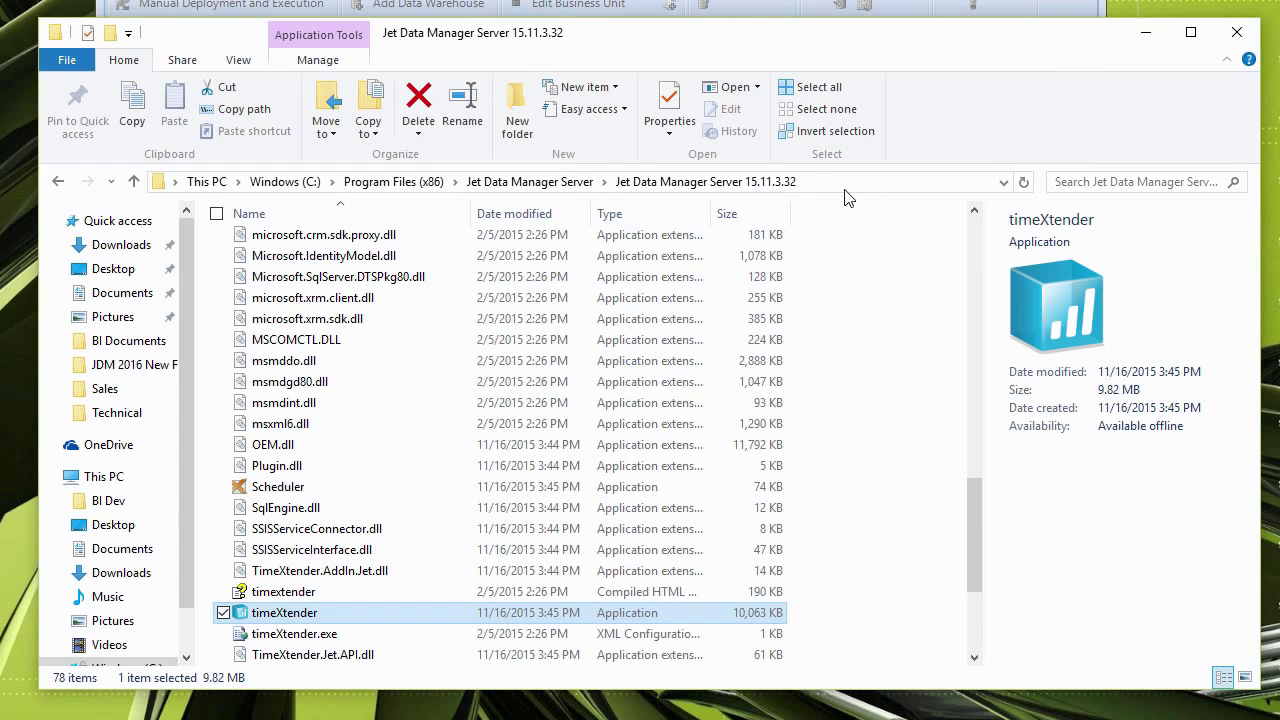
Step: Go to %appdata% and open the Jet Data Manager Server > Jet Data Manager Server settings folder
click(840, 184)
text(%appdata)
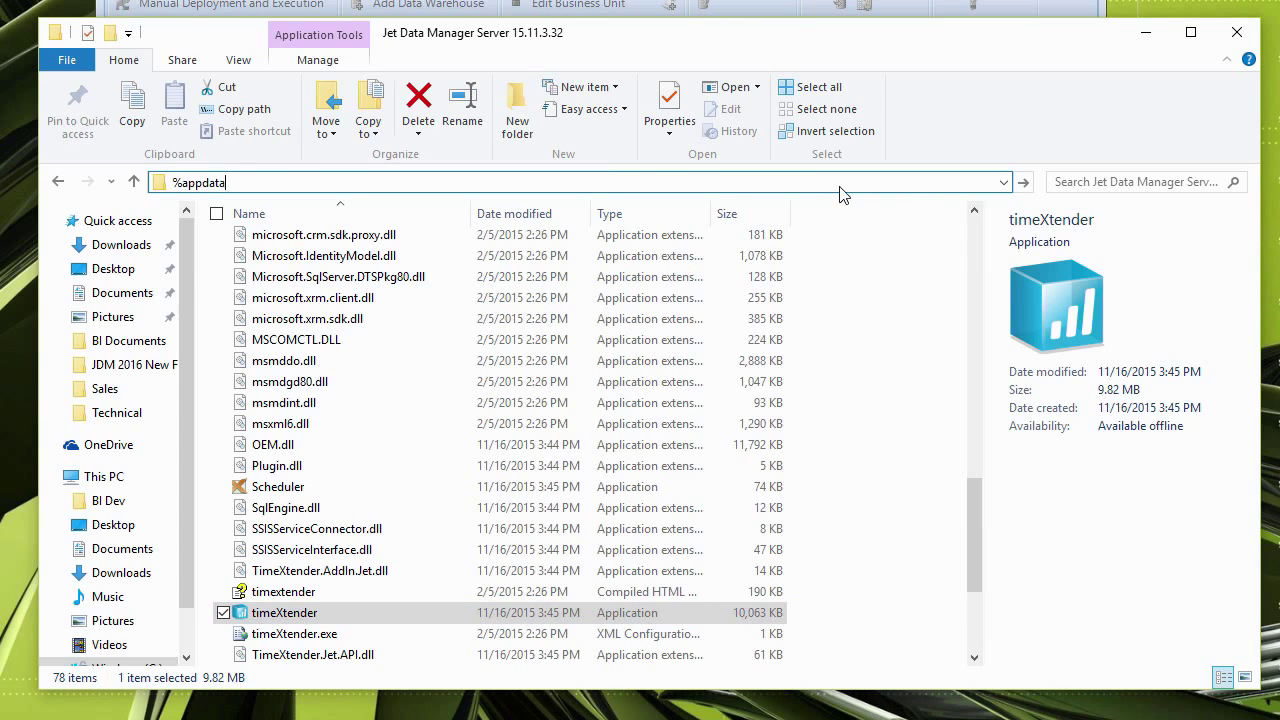
text(%)
key(Return)
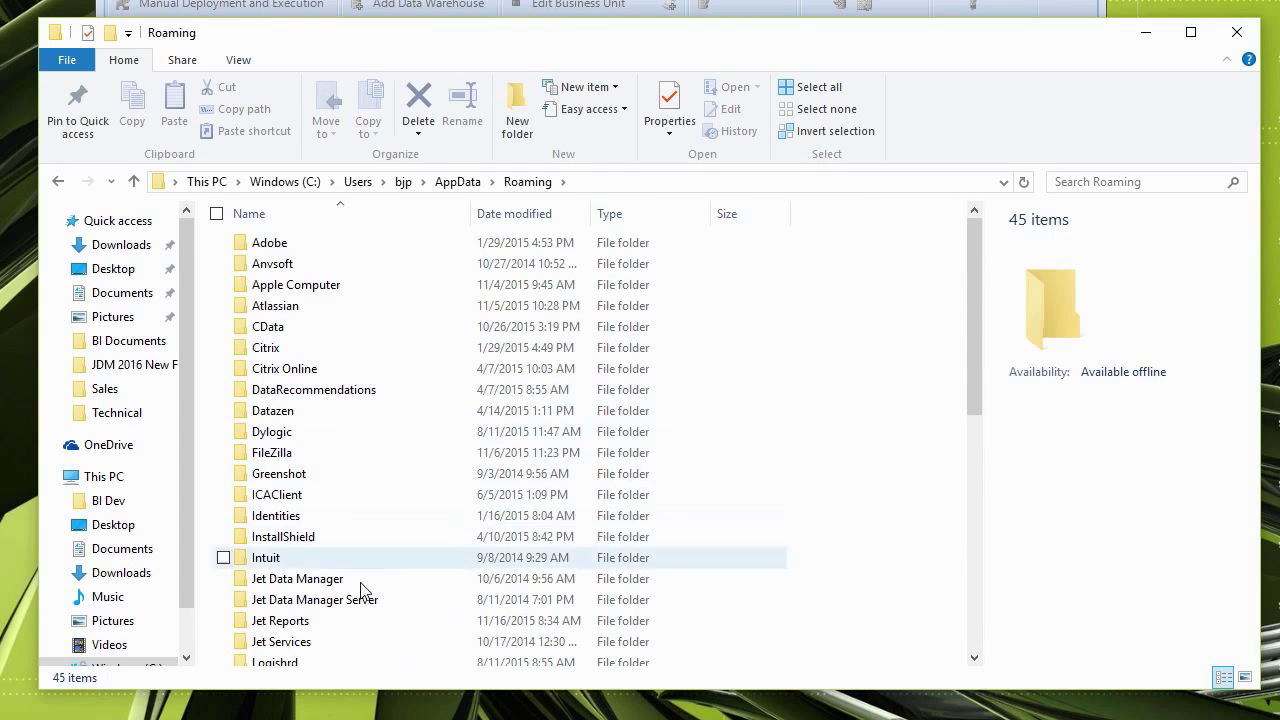
double_click(350, 599)
double_click(347, 244)
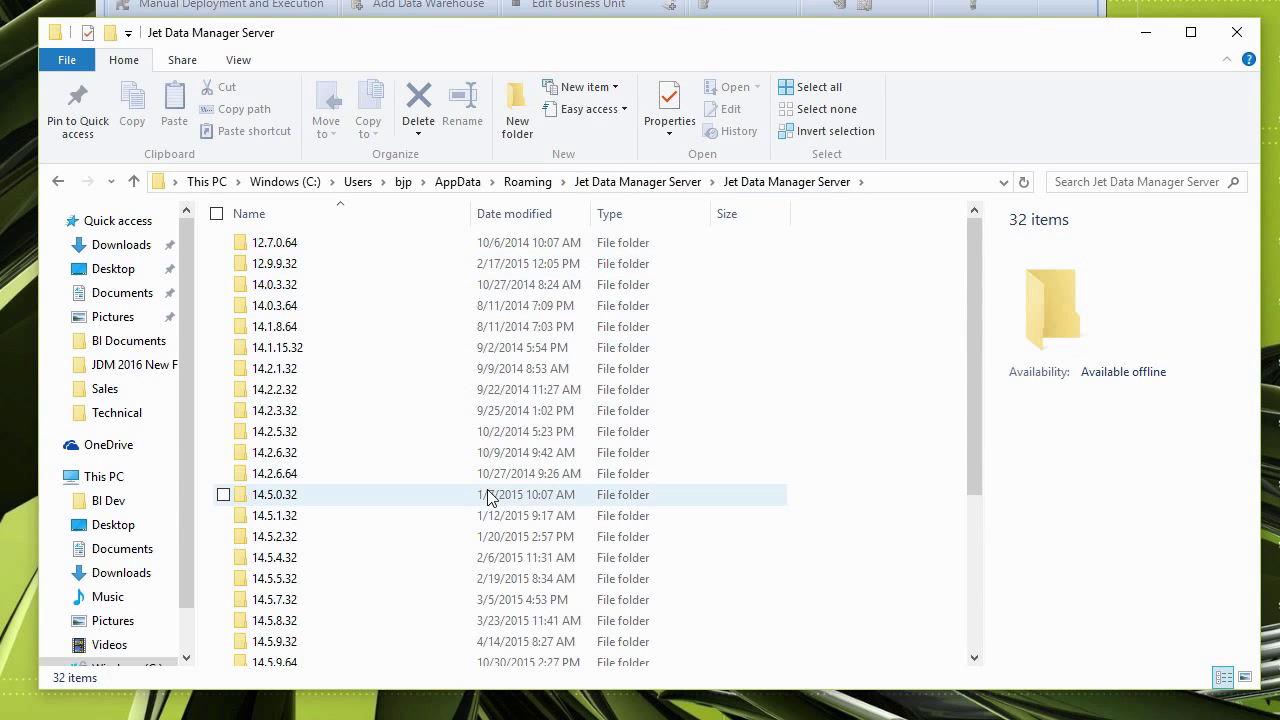
Step: Open the 15.11.3.32 settings folder and edit the Config file in Notepad
scroll(490, 498, down, 4)
double_click(318, 628)
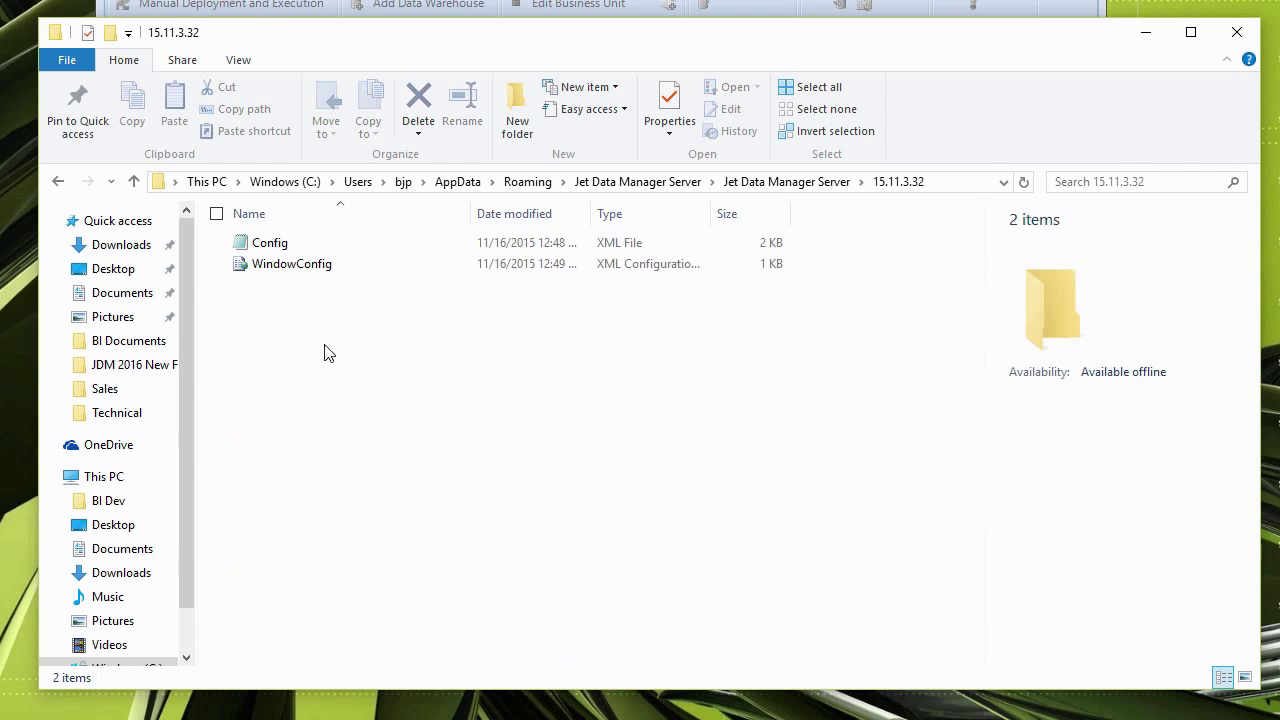
right_click(303, 244)
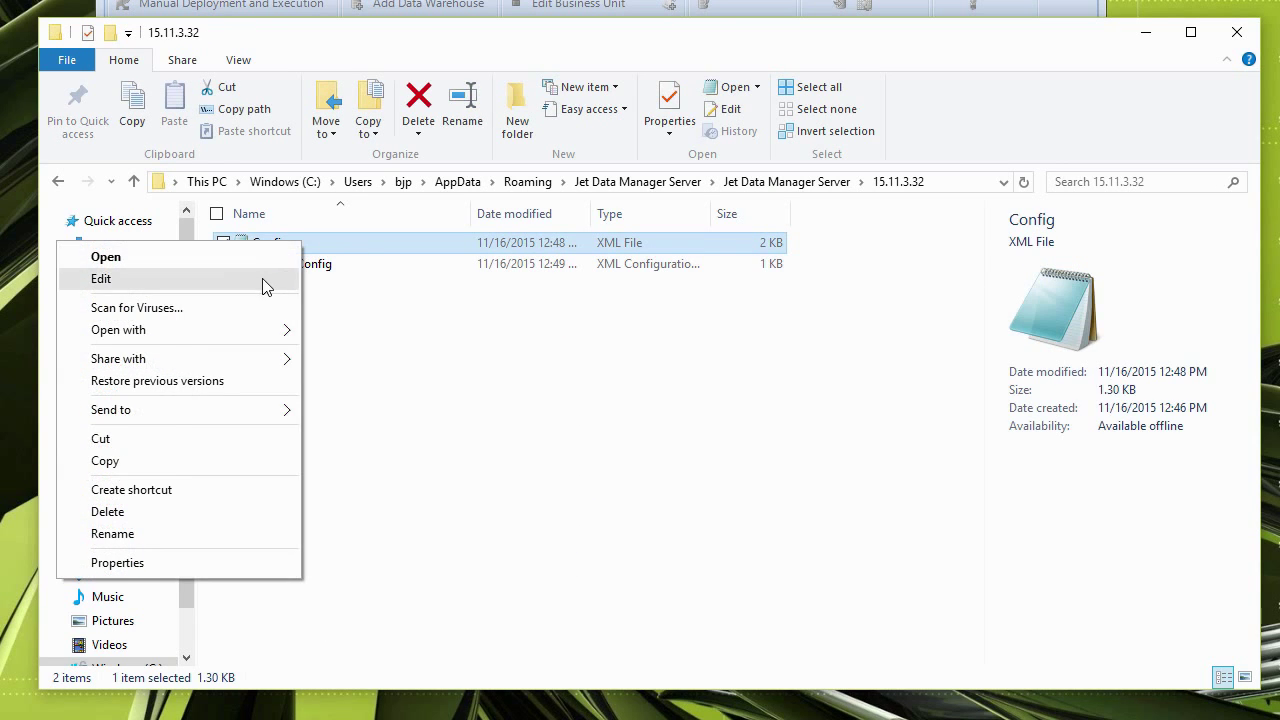
click(266, 282)
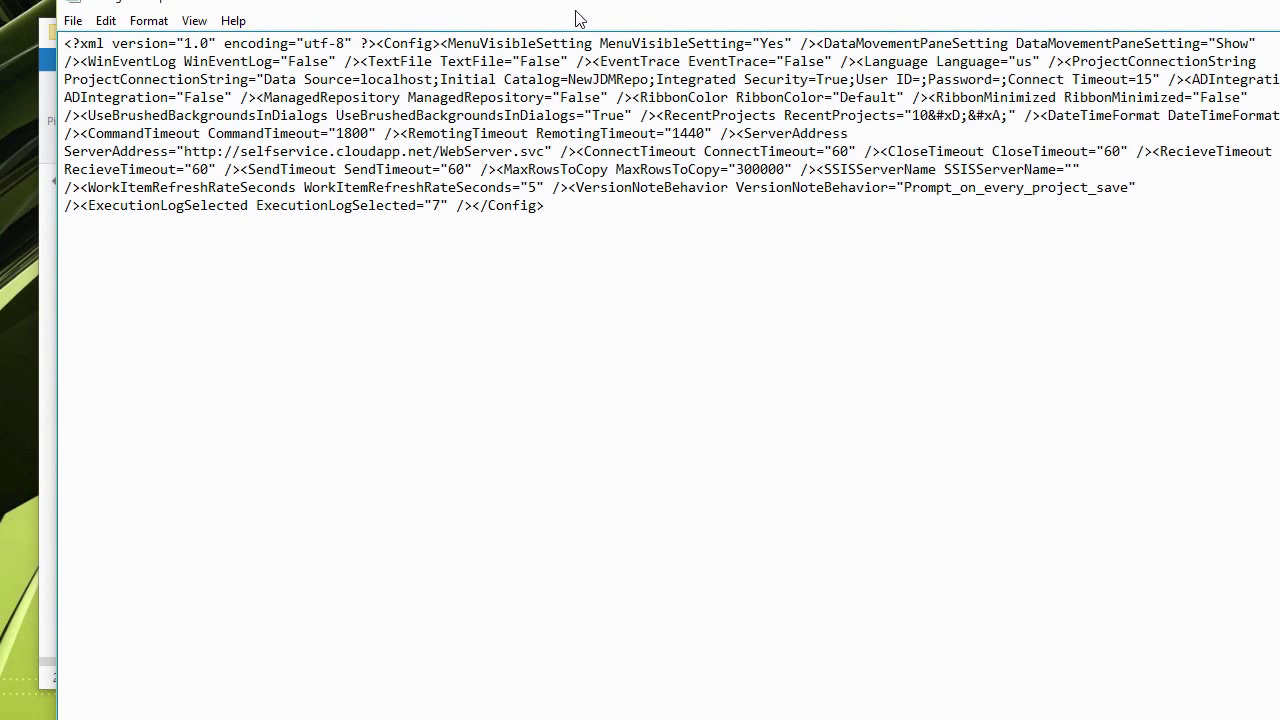
Step: Check the localhost server name in the Config connection string and close Notepad unchanged
drag(392, 92, 744, 92)
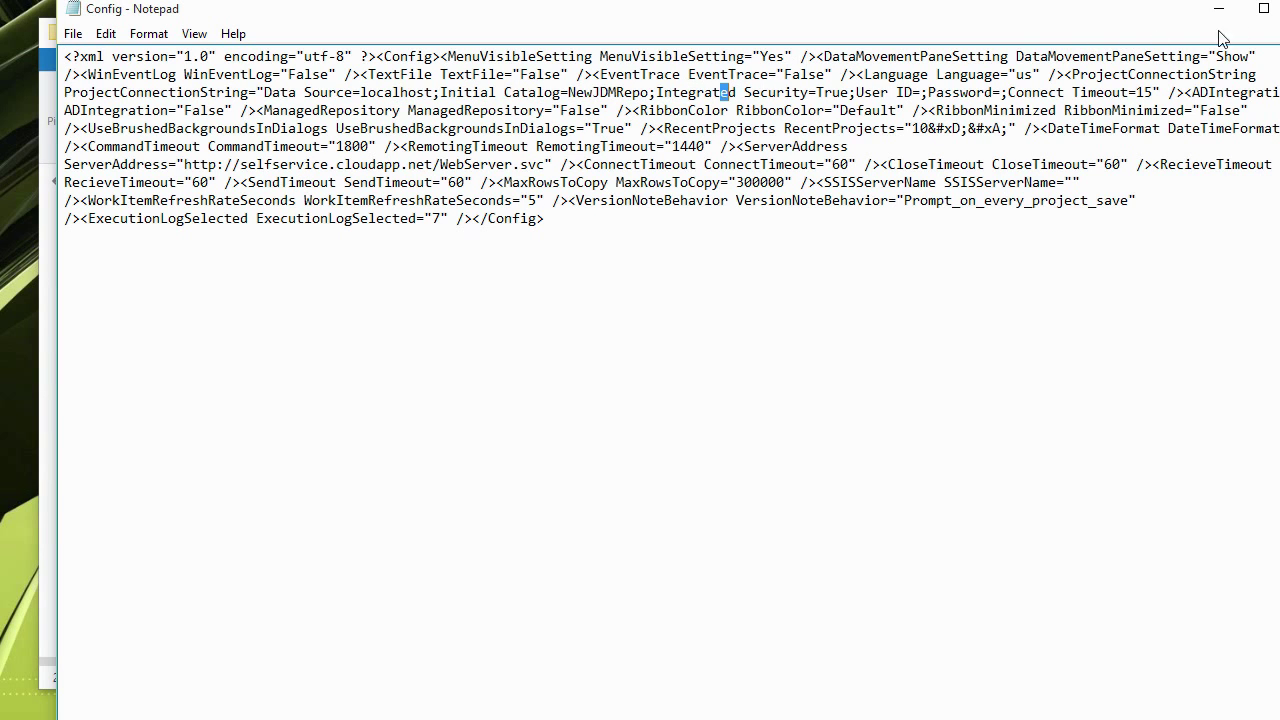
click(1279, 8)
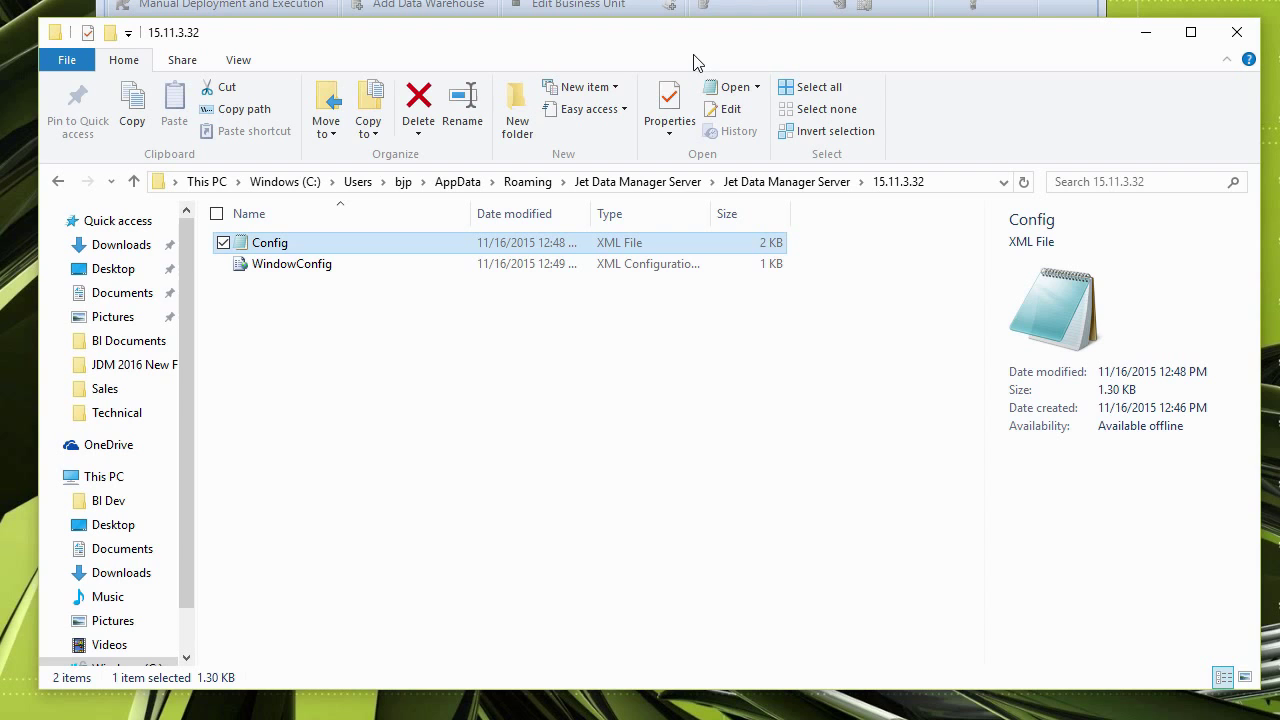
Step: Close File Explorer and exit Jet Data Manager, confirming with OK
click(1237, 32)
drag(712, 2, 644, 33)
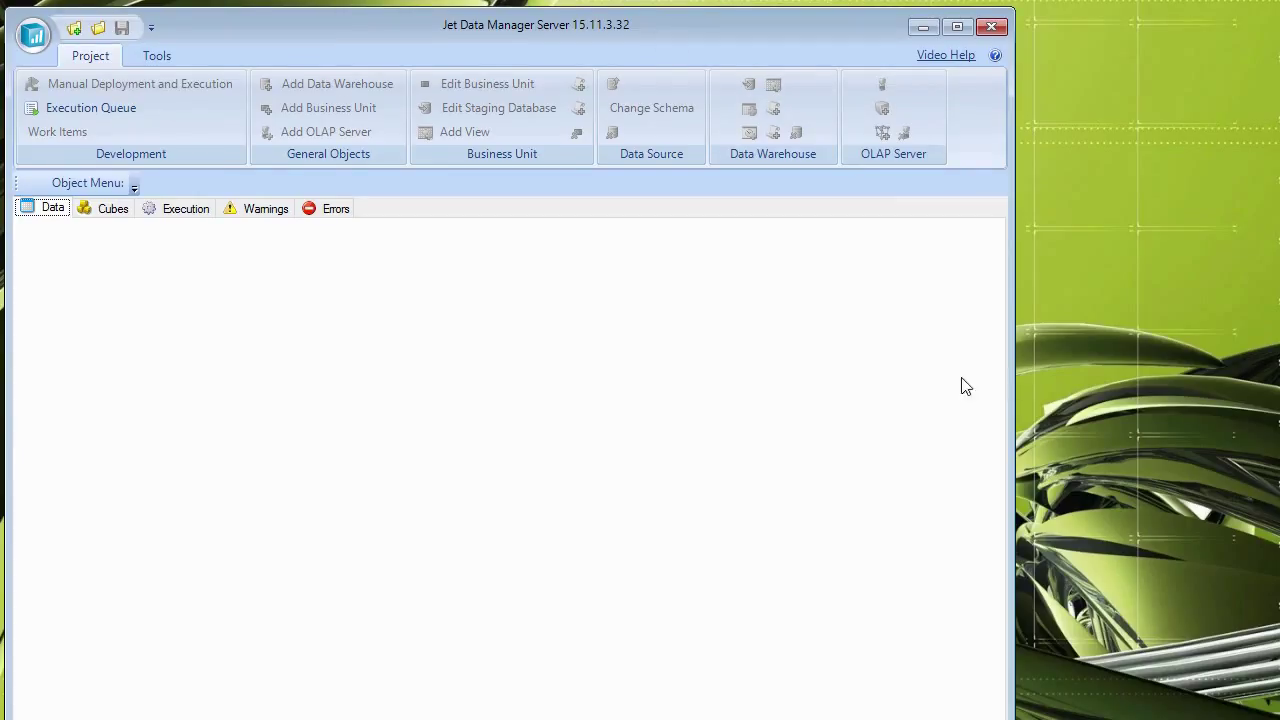
click(988, 28)
click(567, 389)
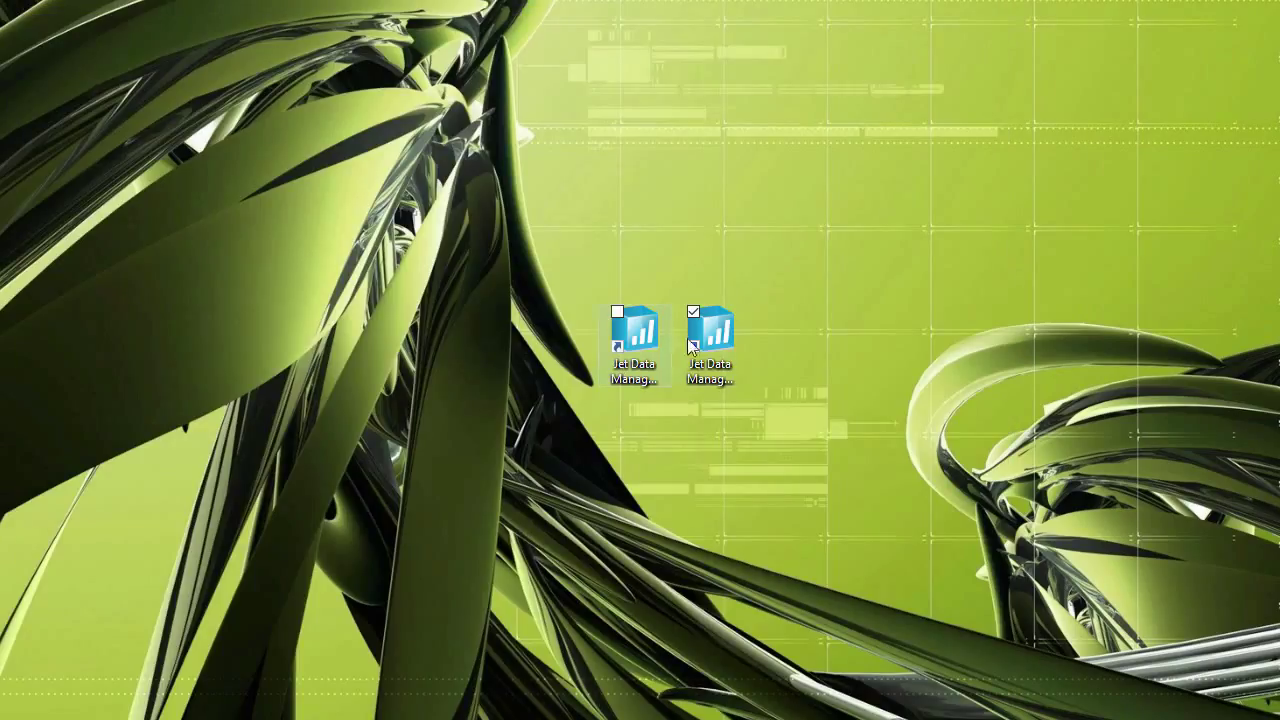
Step: Relaunch Jet Data Manager Server 15.11.3.32 from its desktop shortcut and enlarge the window to full screen
click(705, 333)
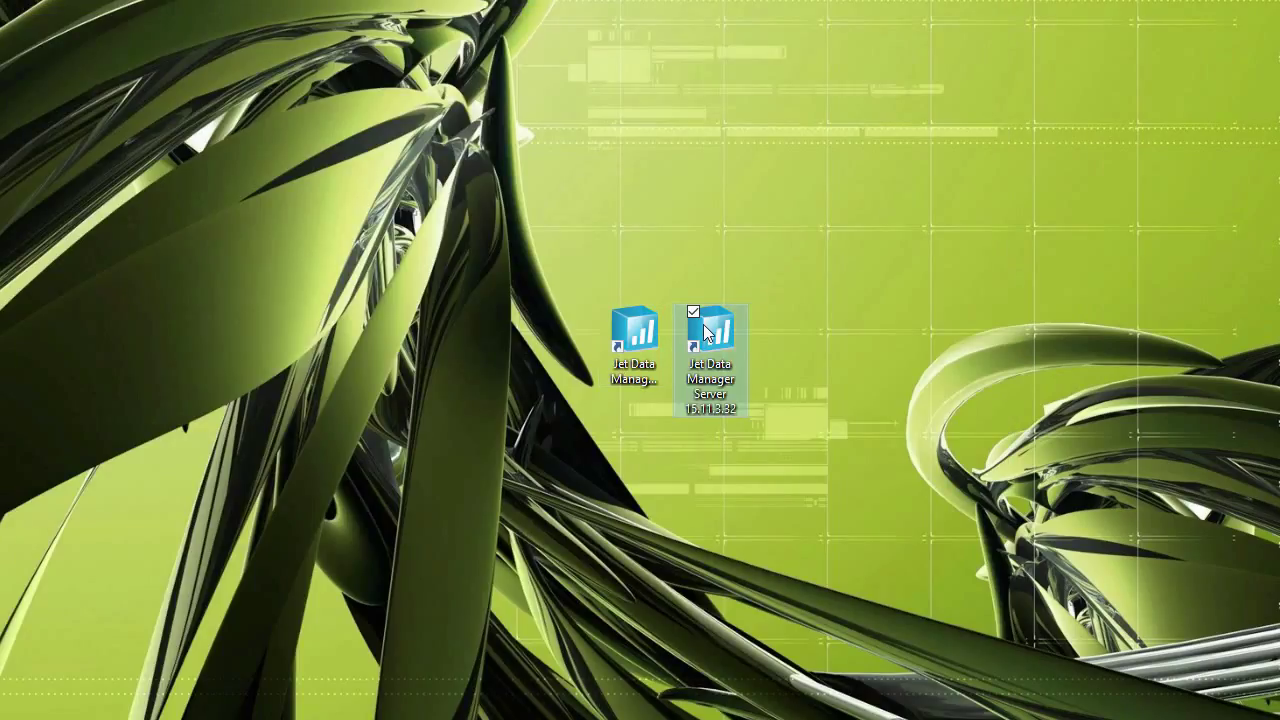
double_click(705, 332)
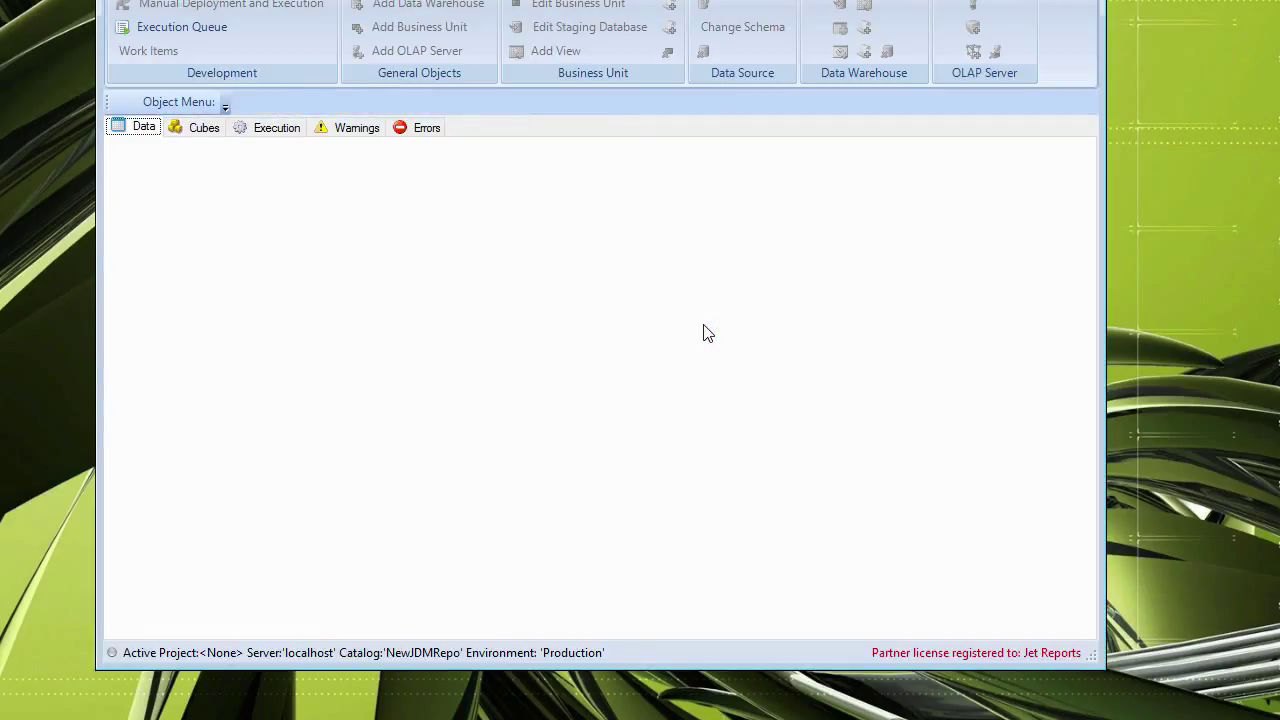
drag(600, 4, 497, 27)
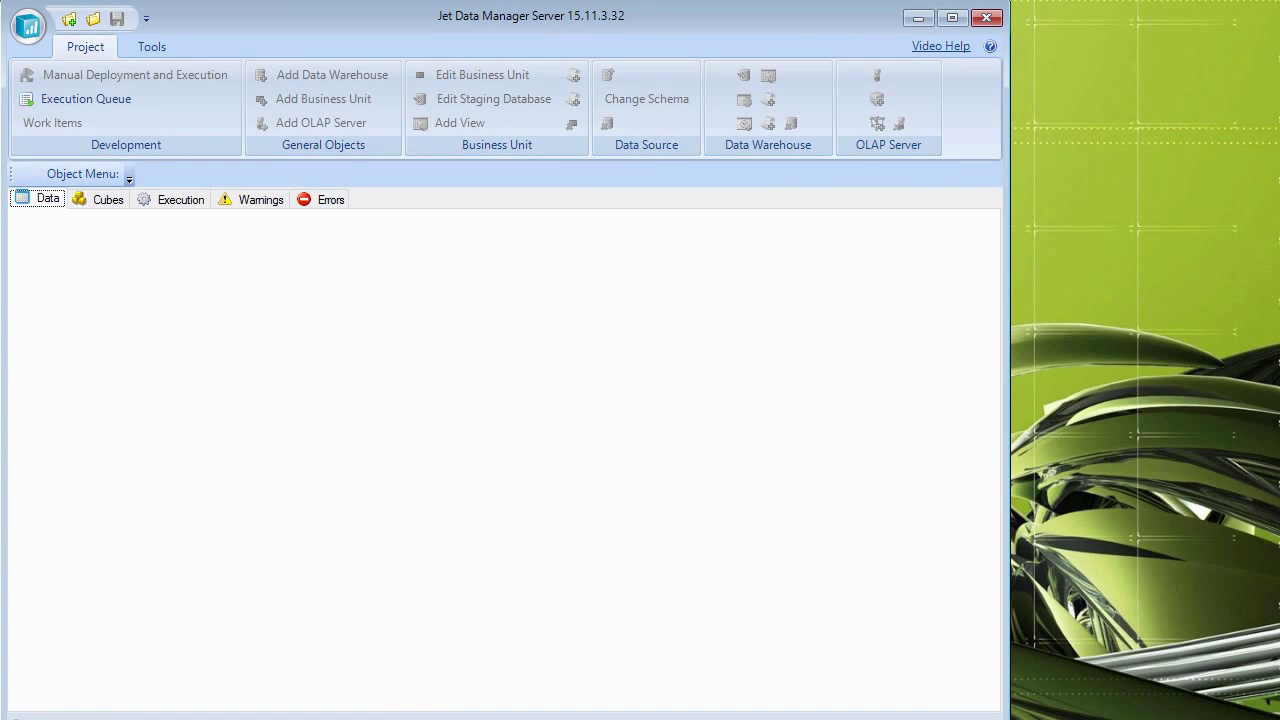
drag(1006, 716, 1271, 710)
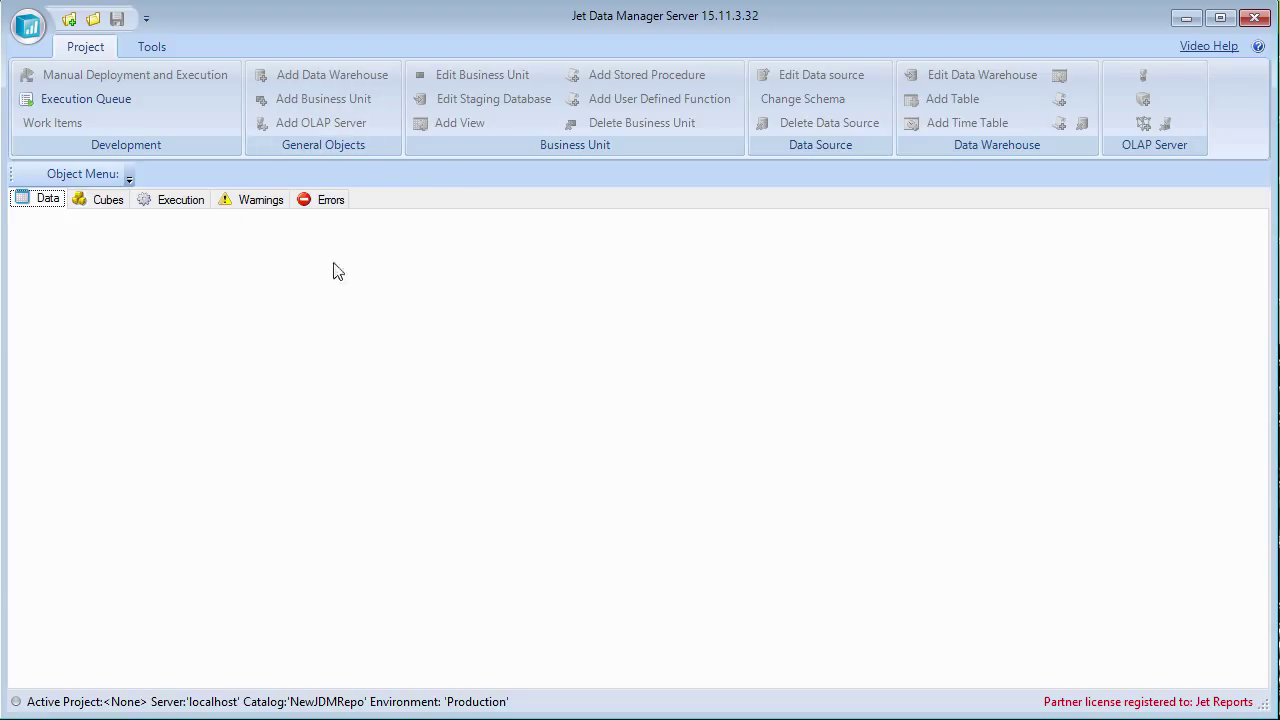
Step: Open Windows Services Management and select the Server 15.11.3.32 service
click(153, 50)
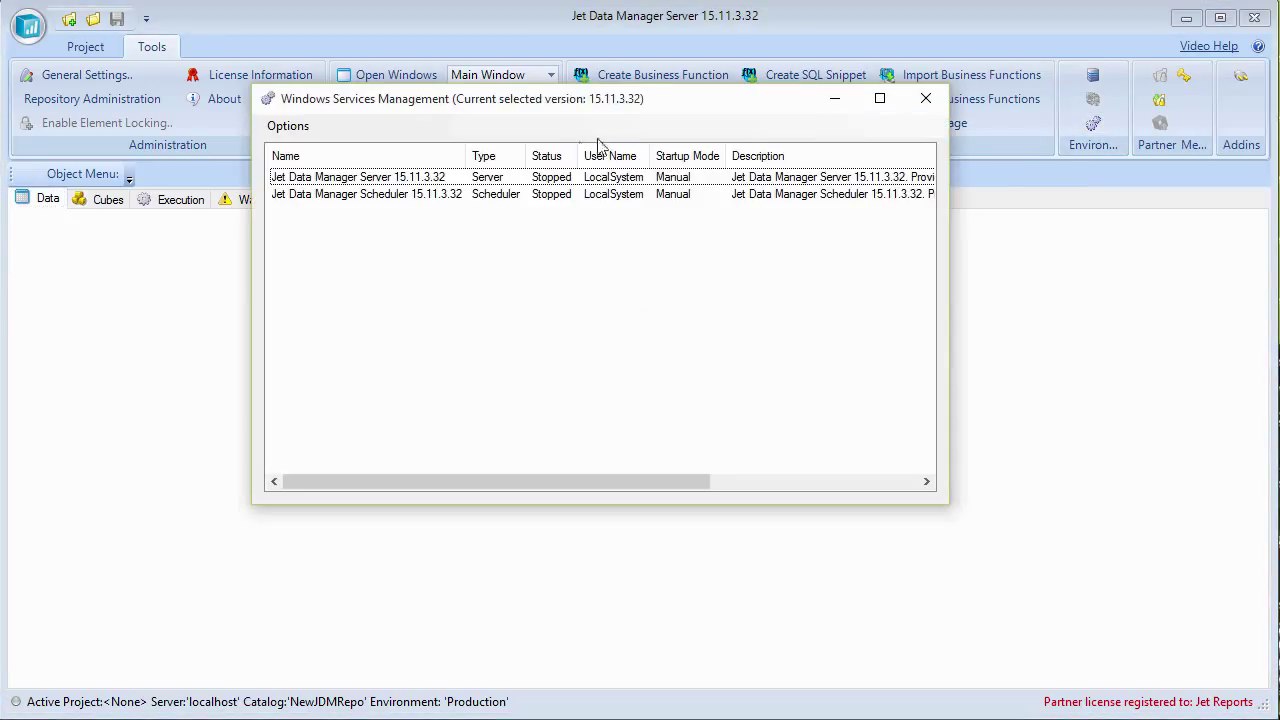
click(508, 182)
click(484, 194)
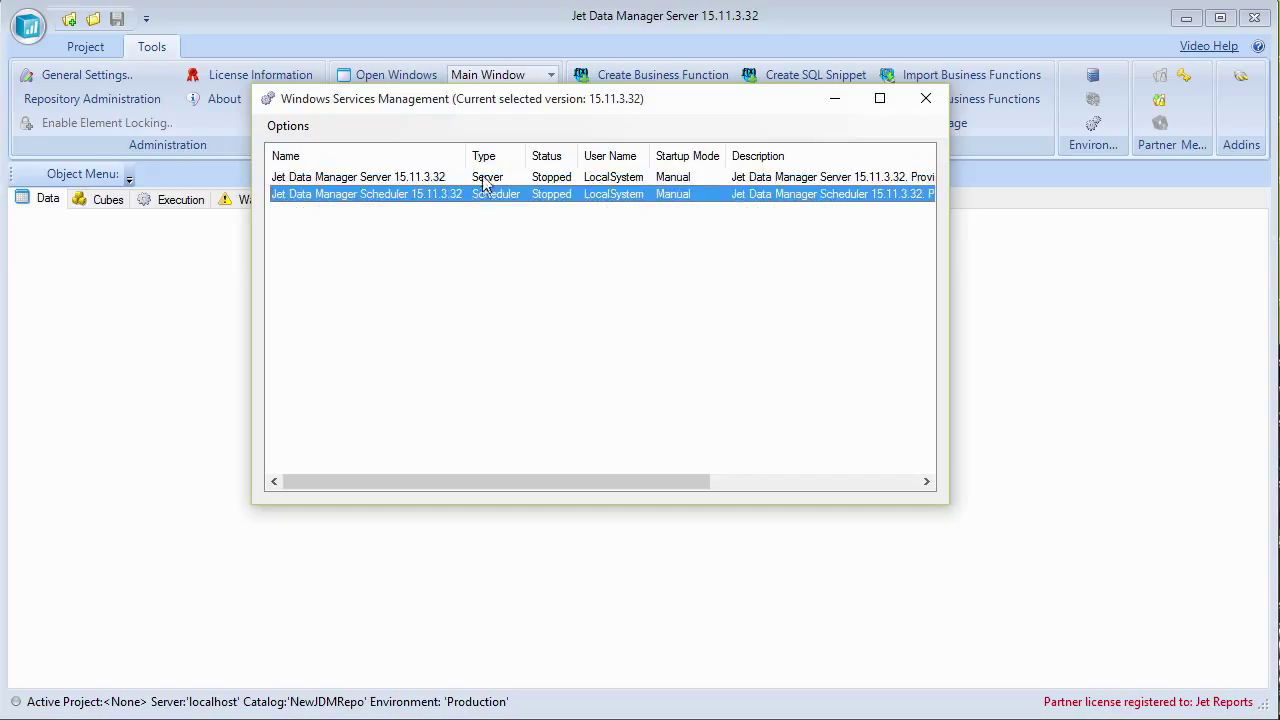
click(599, 181)
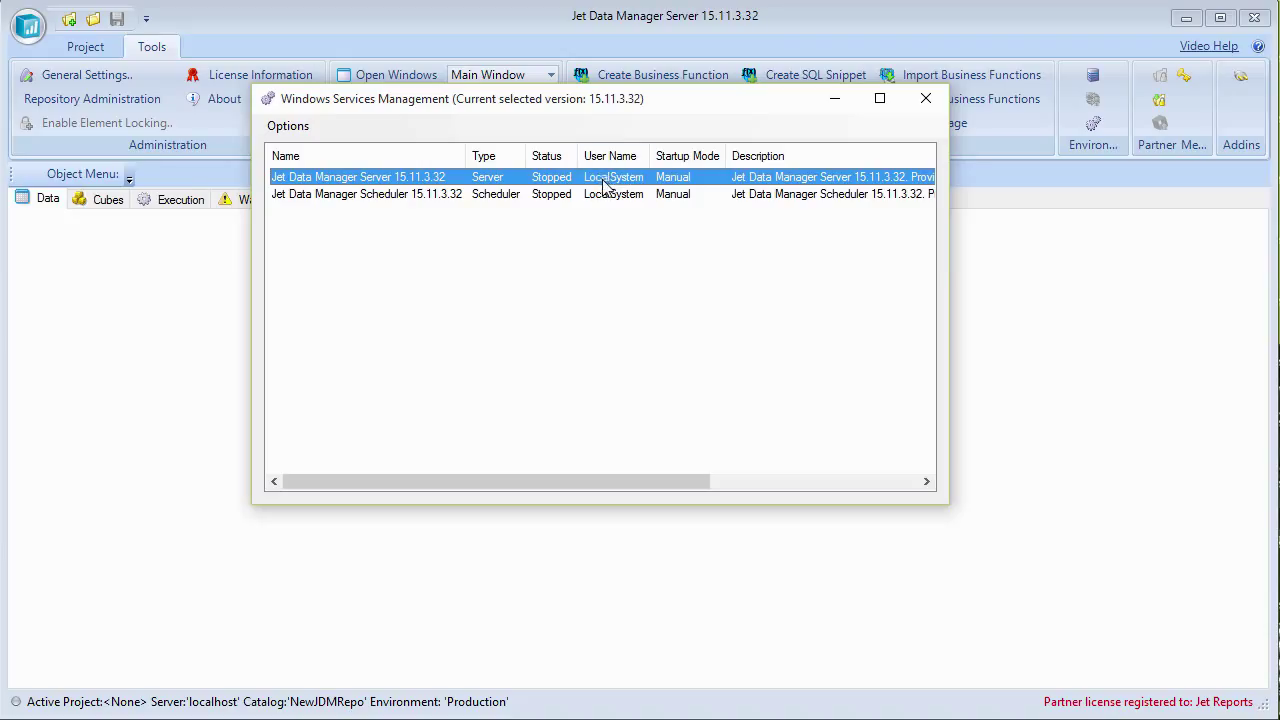
Step: Change the Server service's logon to the domain account and acknowledge the success message
right_click(605, 180)
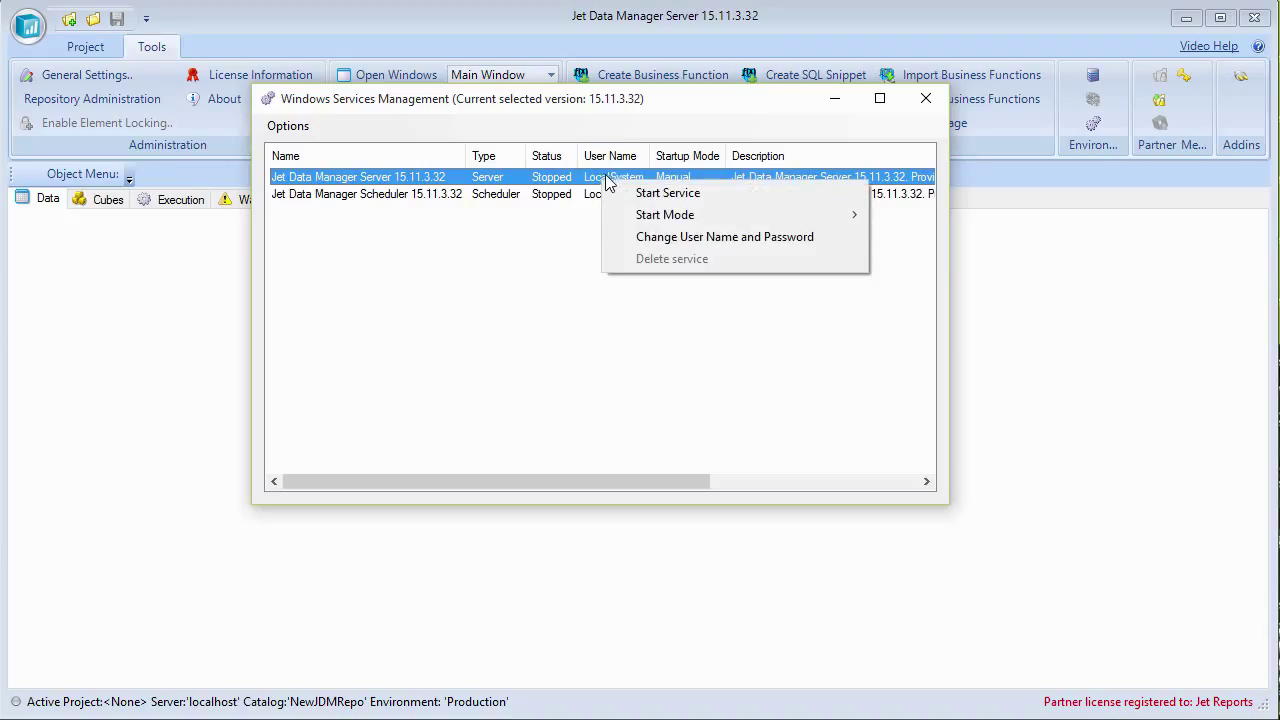
click(712, 237)
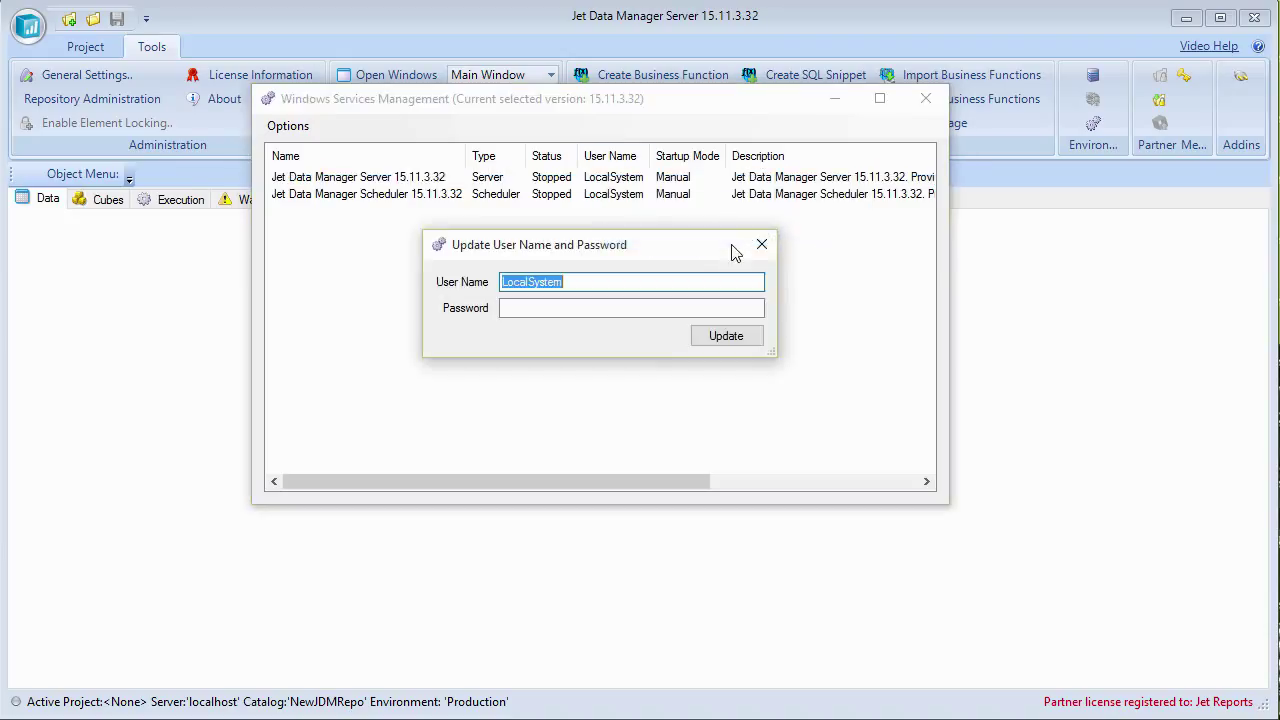
text(SWPROS\JET-ENT)
key(Tab)
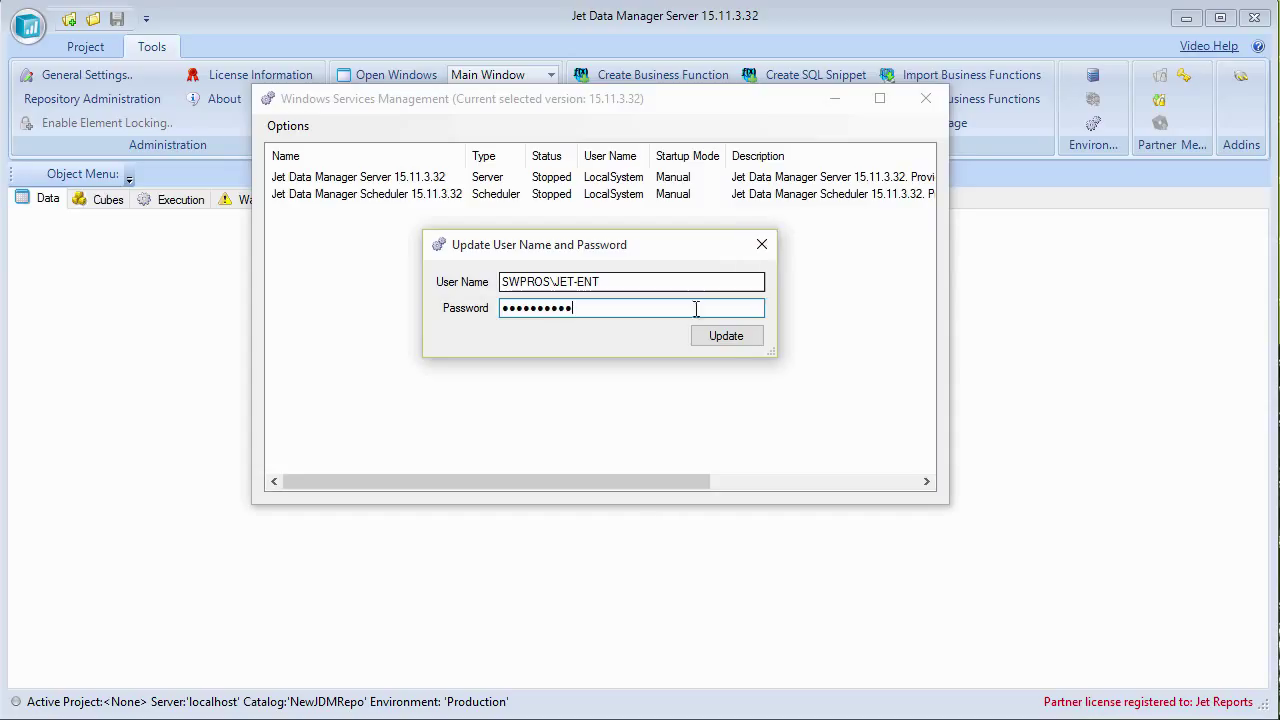
click(724, 340)
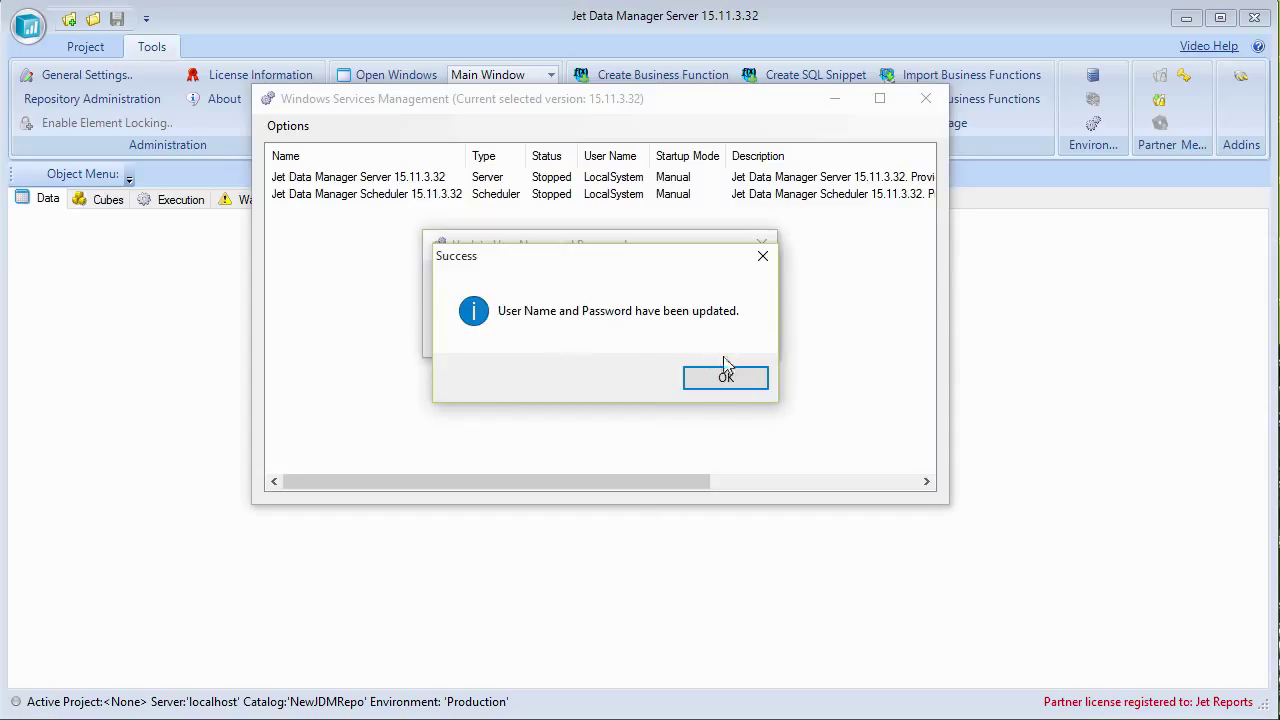
click(730, 372)
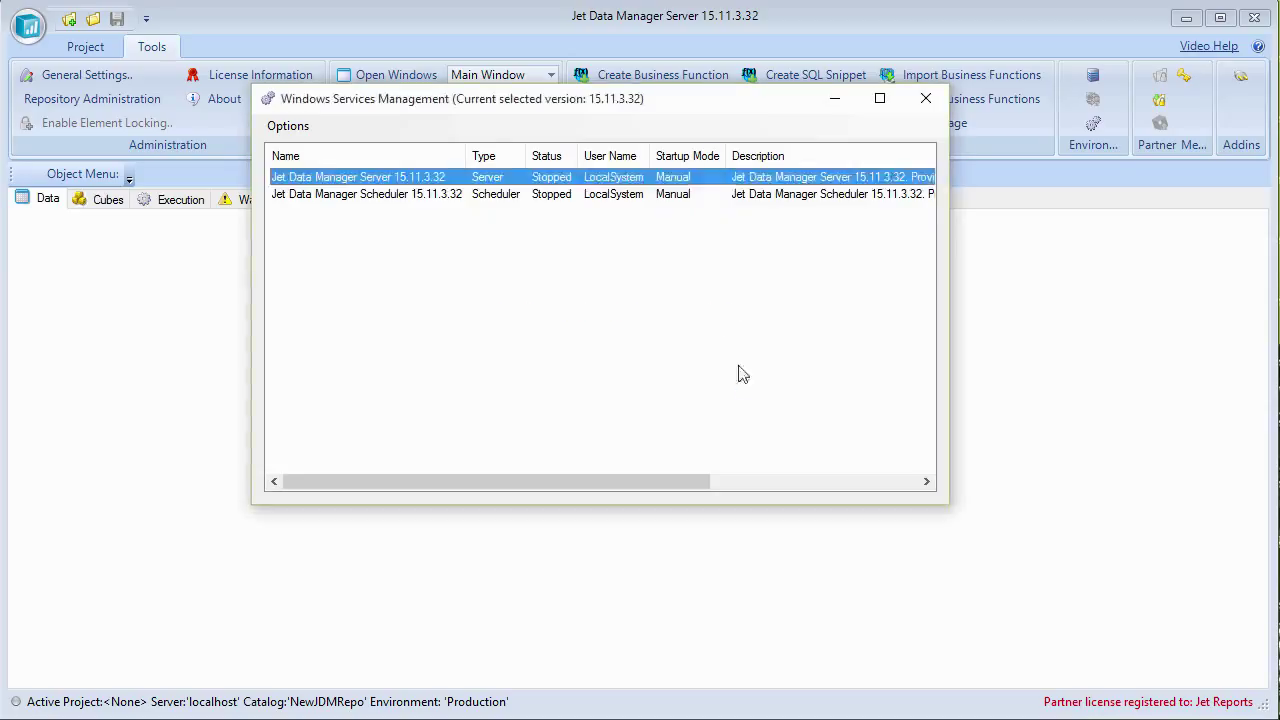
Step: Set the Server service to Automatic Delayed startup and start it
right_click(632, 175)
mouse_move(695, 213)
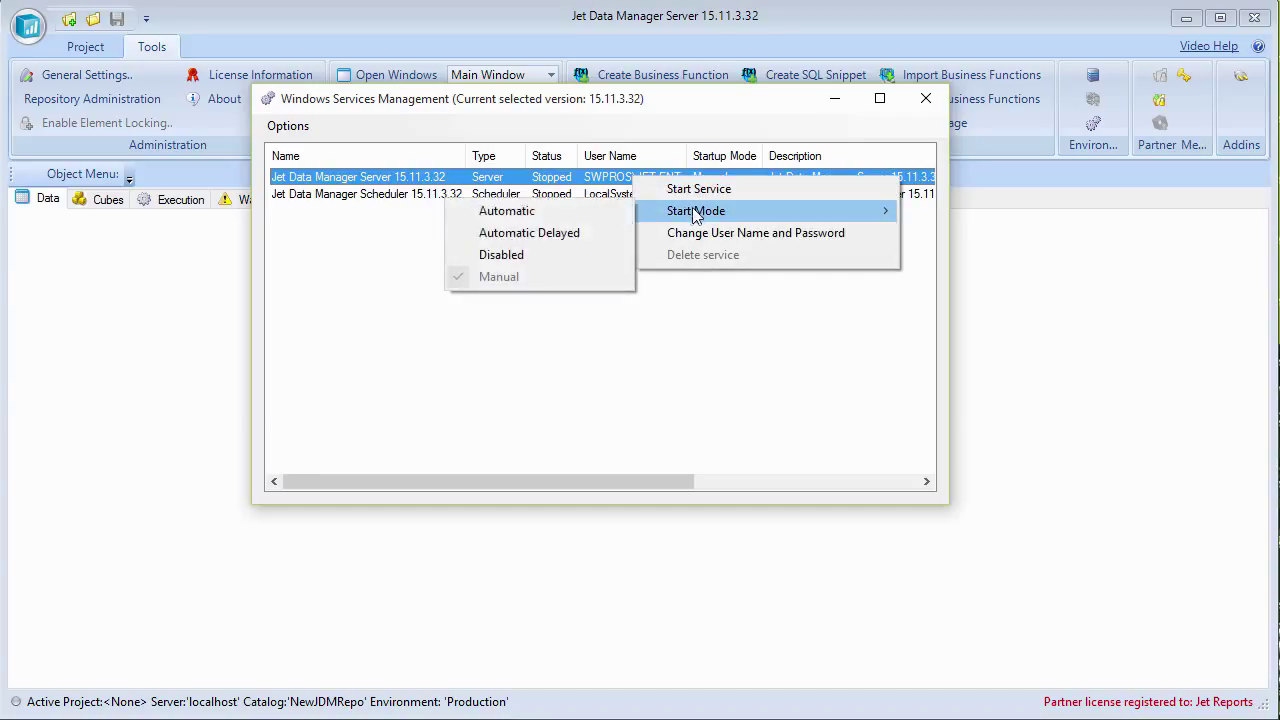
click(532, 233)
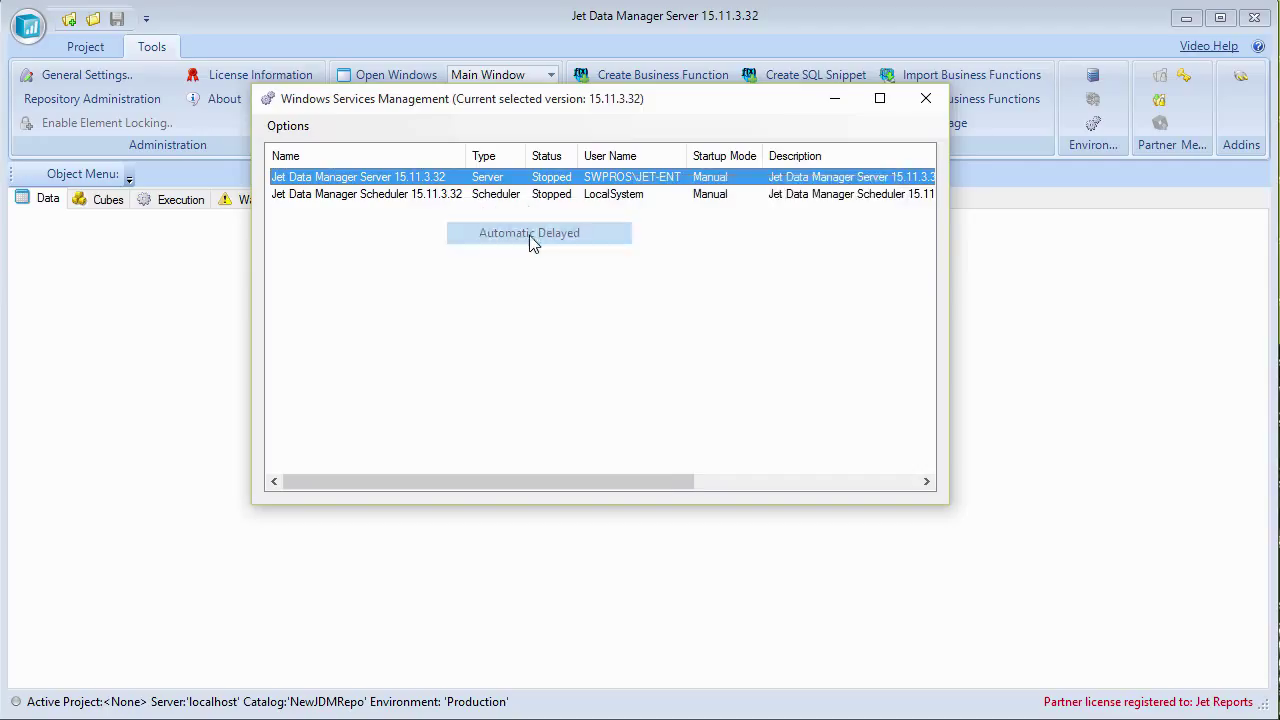
right_click(619, 178)
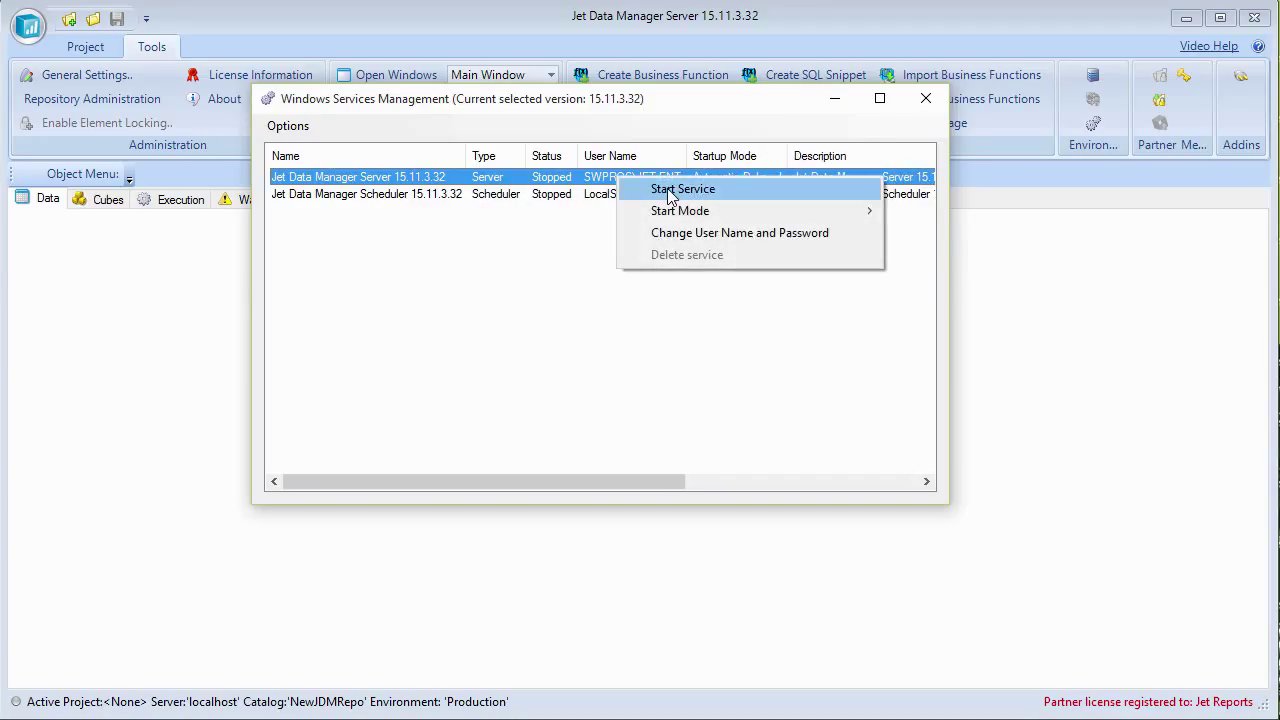
click(667, 189)
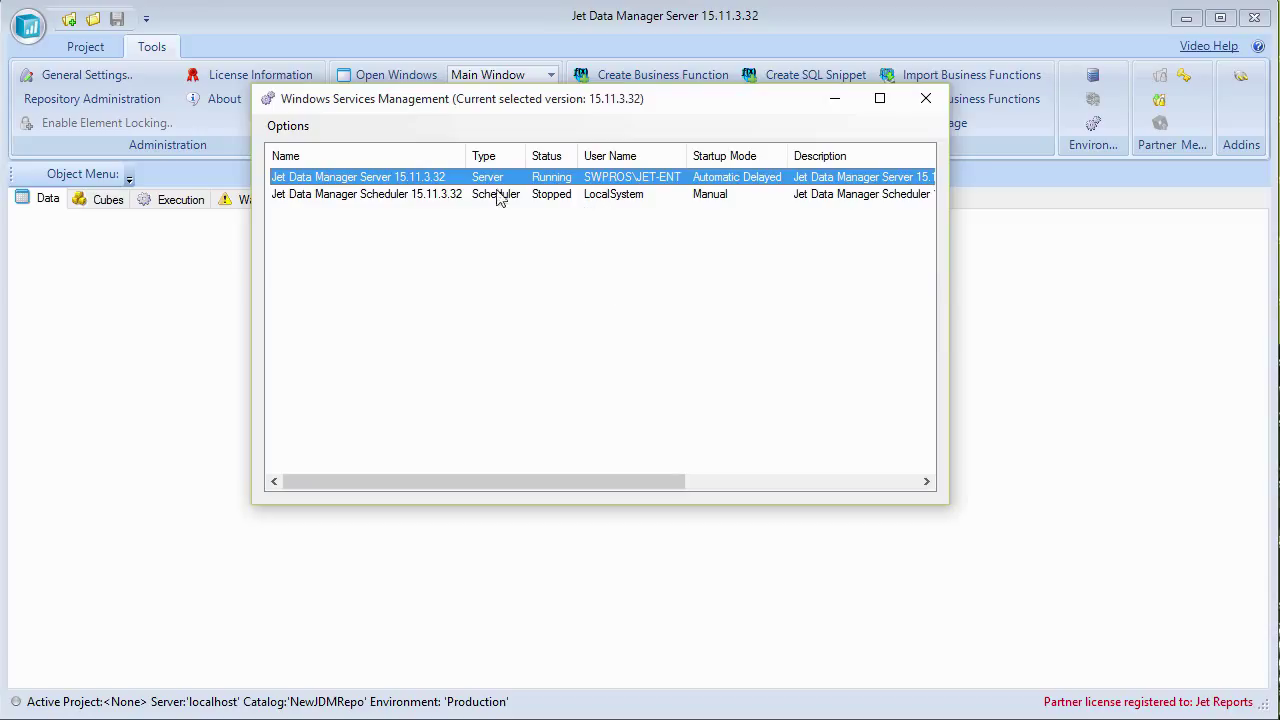
click(620, 196)
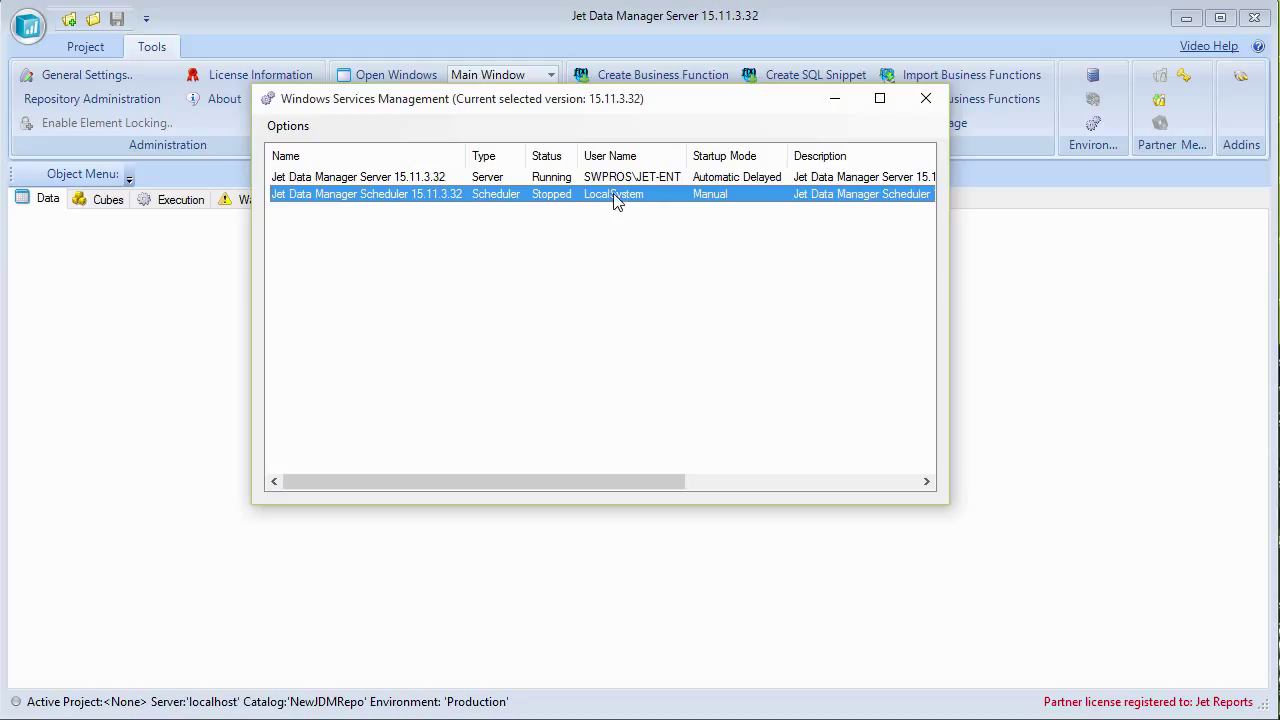
Step: Run the Scheduler 15.11.3.32 service under the domain account, entering its user name and password
right_click(616, 195)
click(450, 203)
right_click(596, 205)
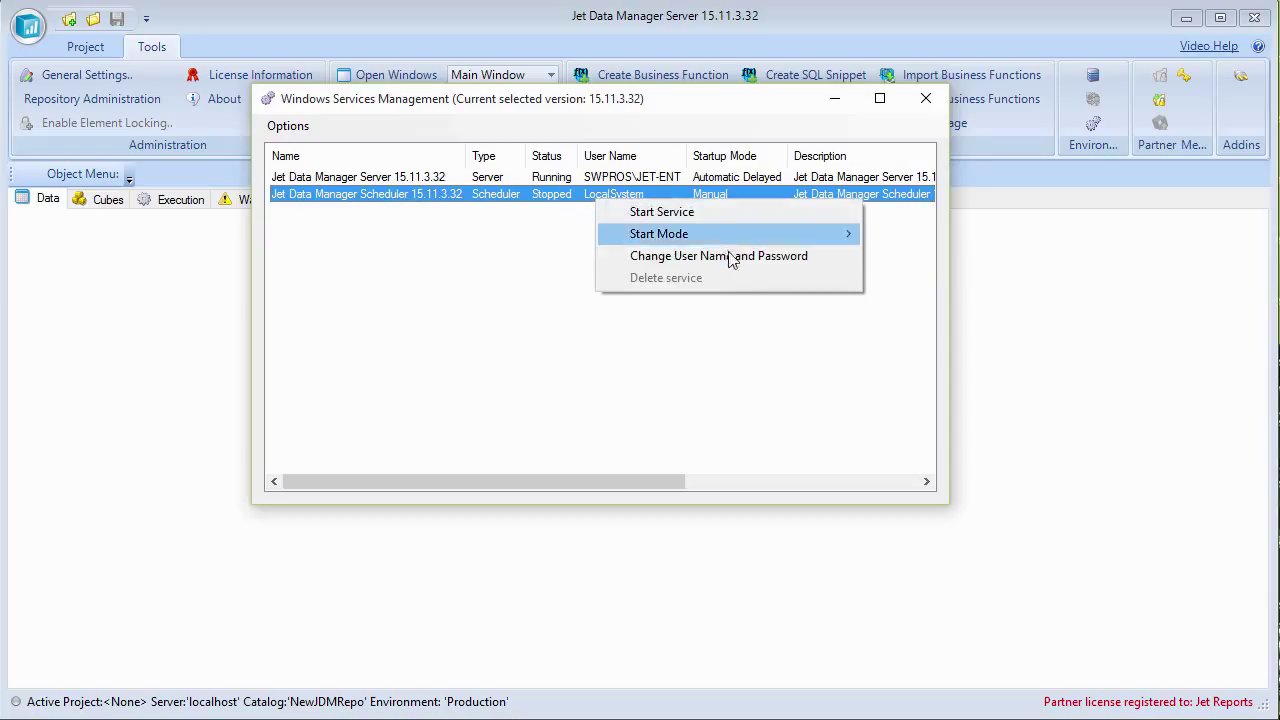
click(718, 256)
text(SWPROS\)
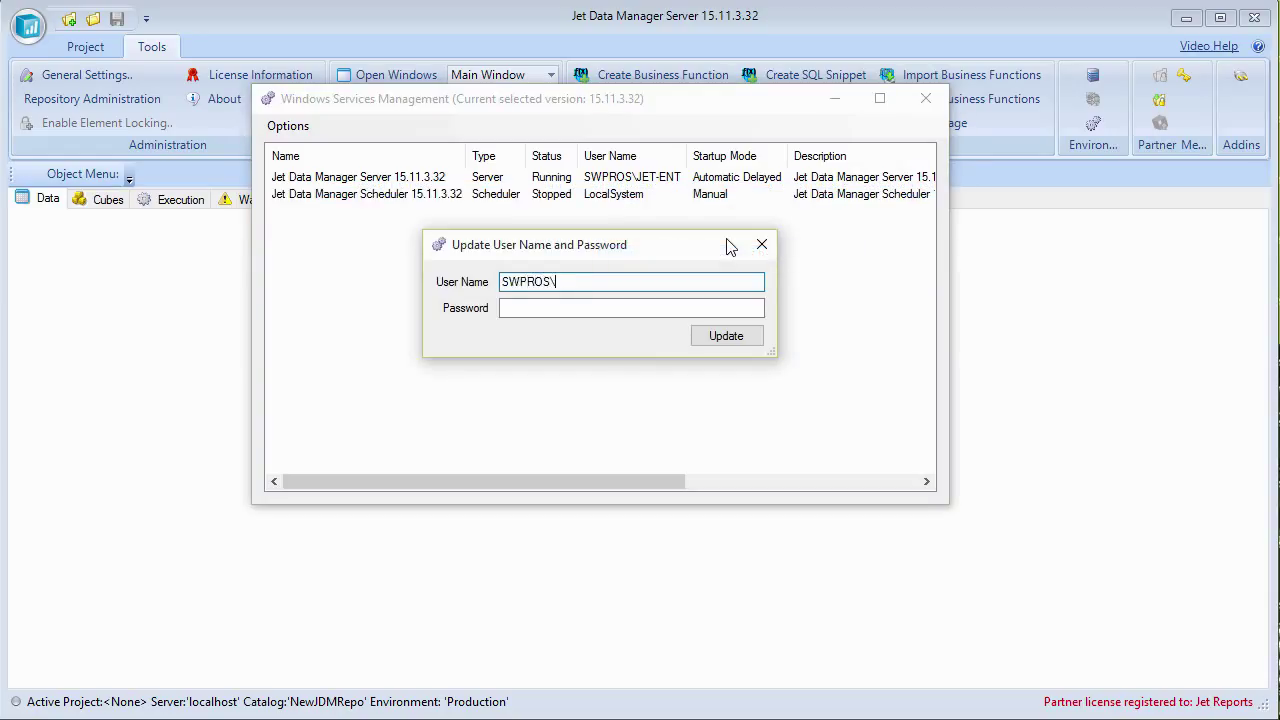
text(JET-ENMT)
text(T)
key(Tab)
text(******)
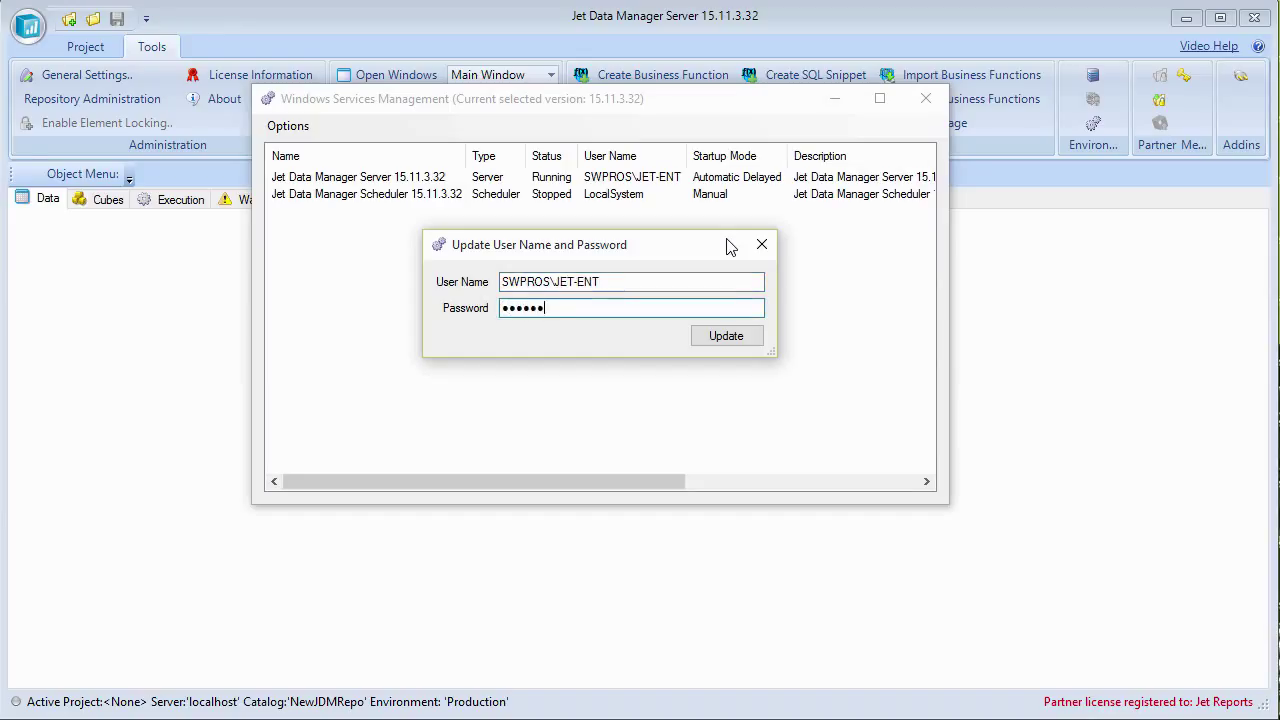
click(727, 337)
click(726, 378)
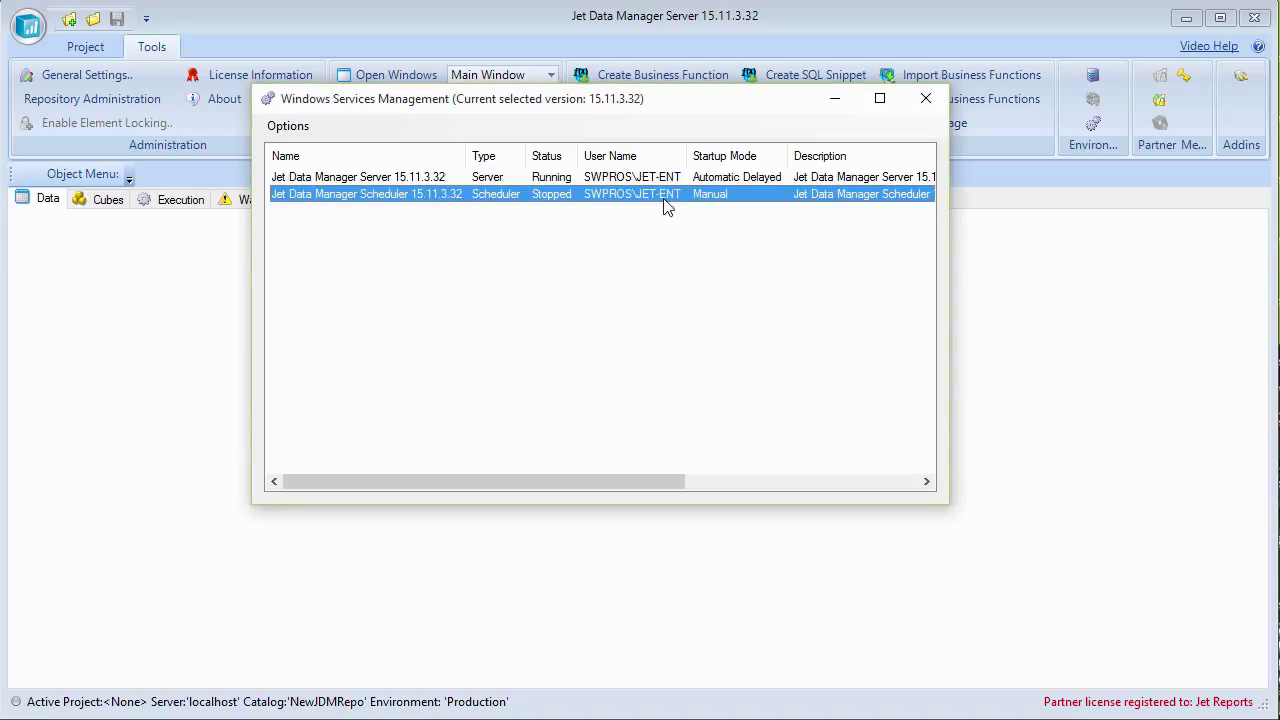
Step: Set the Scheduler service to Automatic Delayed startup, start it, and close the services dialog
right_click(664, 196)
mouse_move(703, 233)
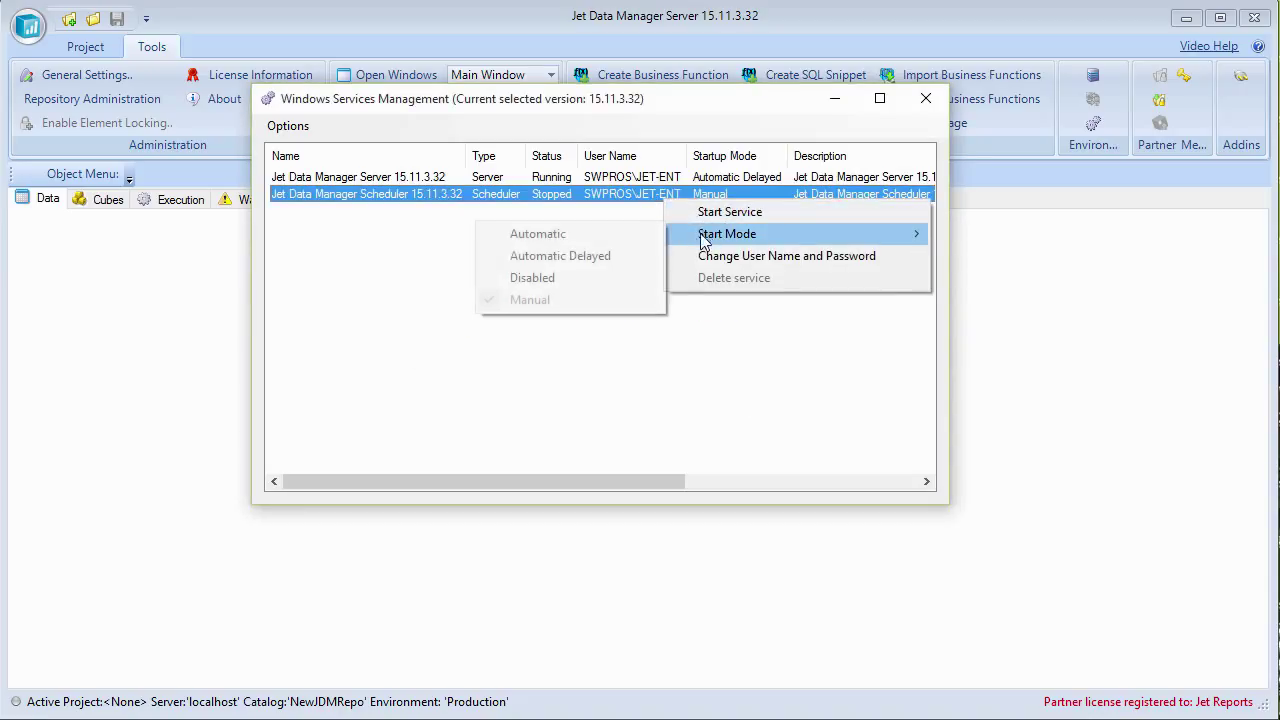
click(580, 257)
right_click(605, 206)
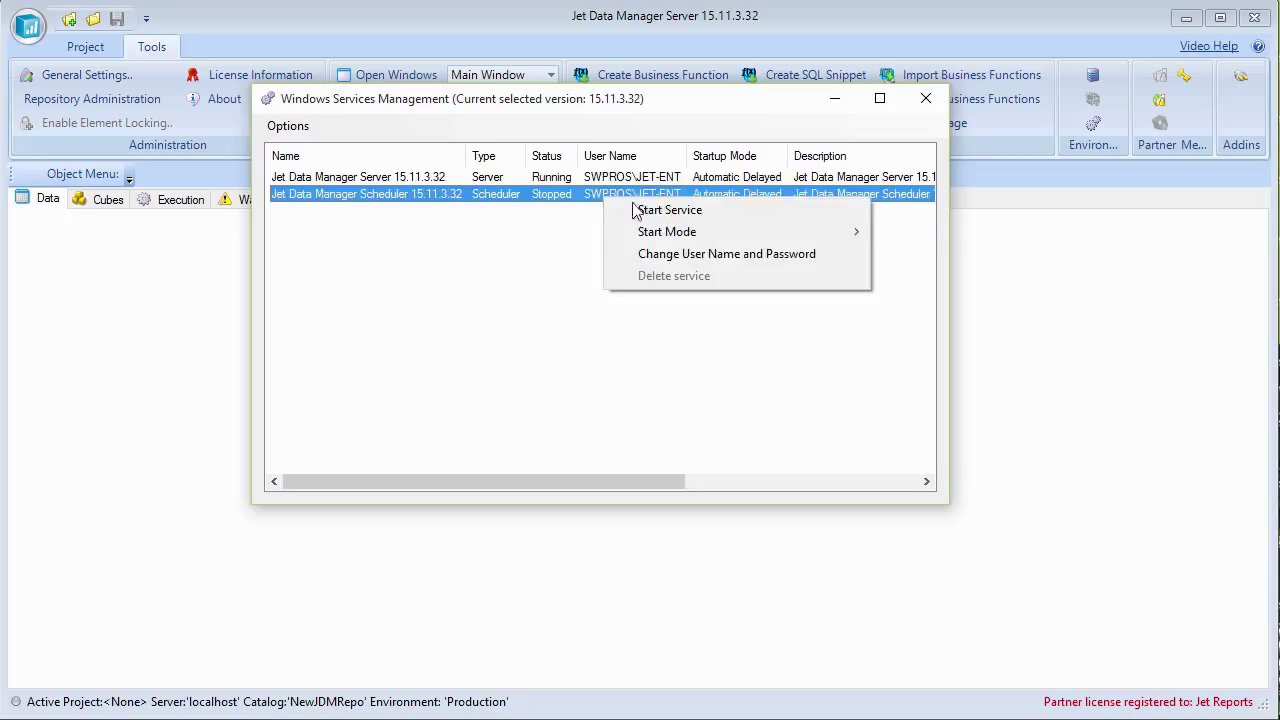
click(642, 210)
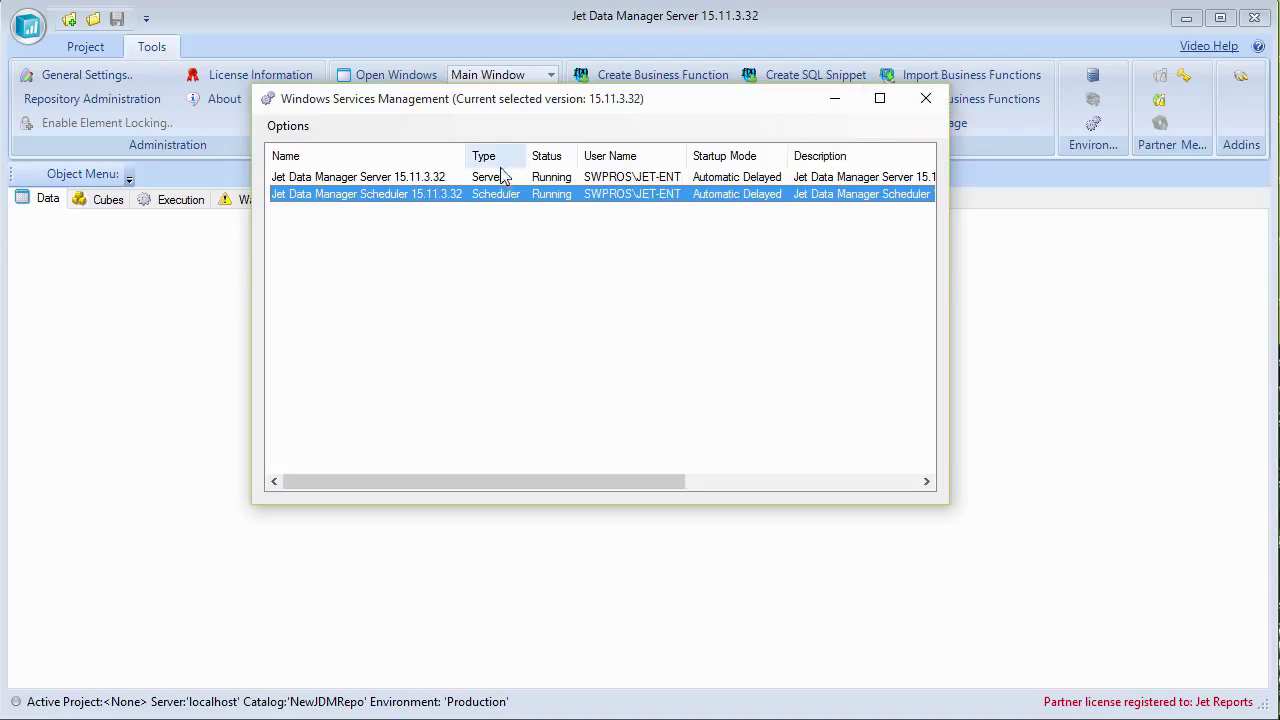
click(455, 178)
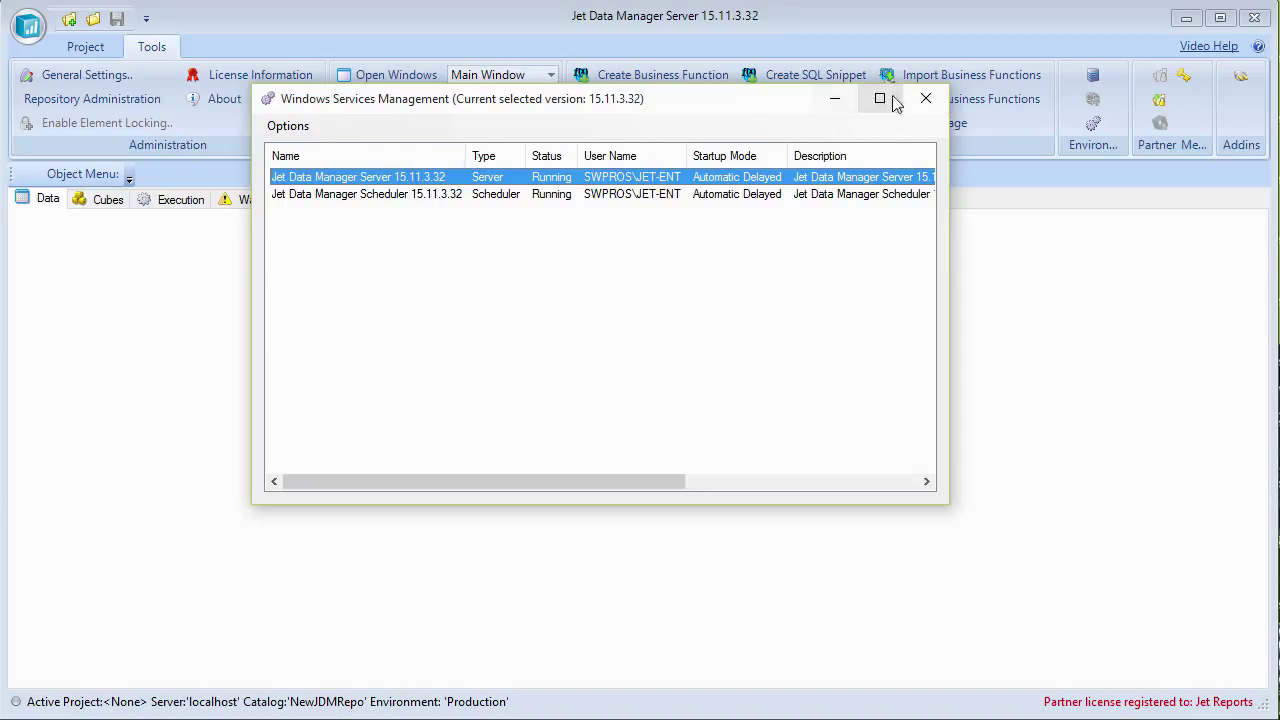
click(925, 99)
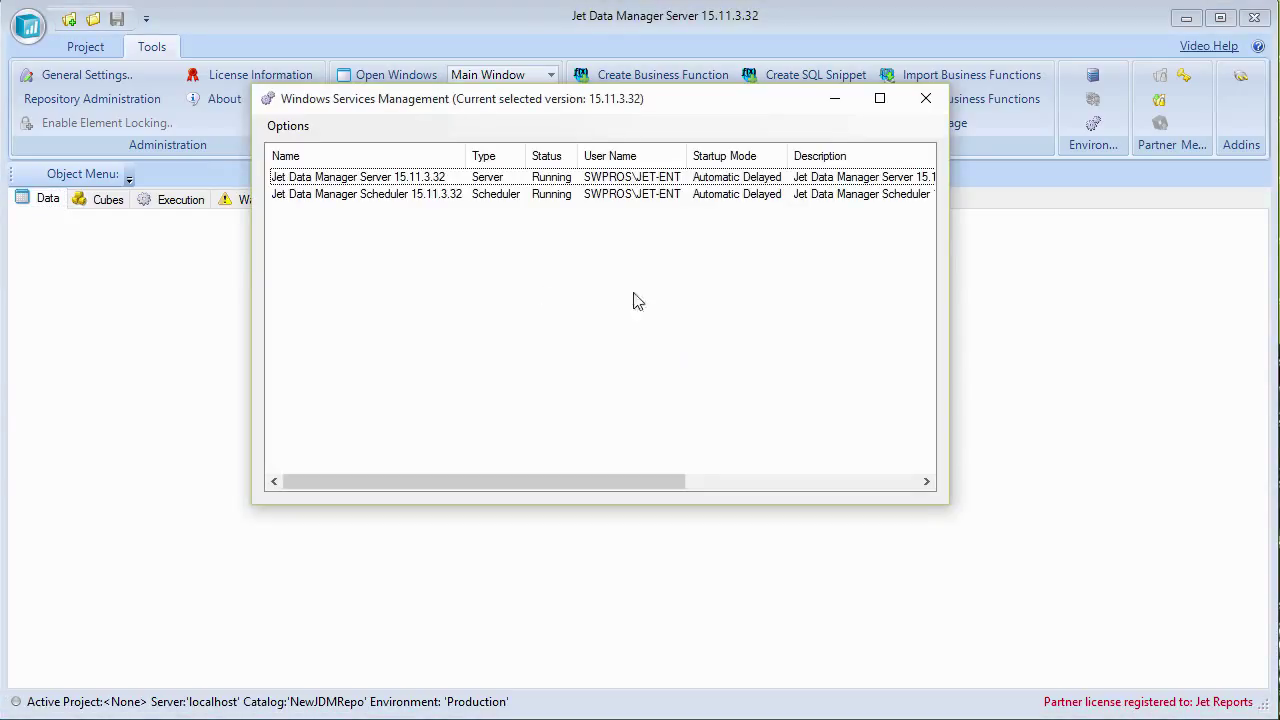
Step: Filter the services list to show services from all installed versions
click(289, 127)
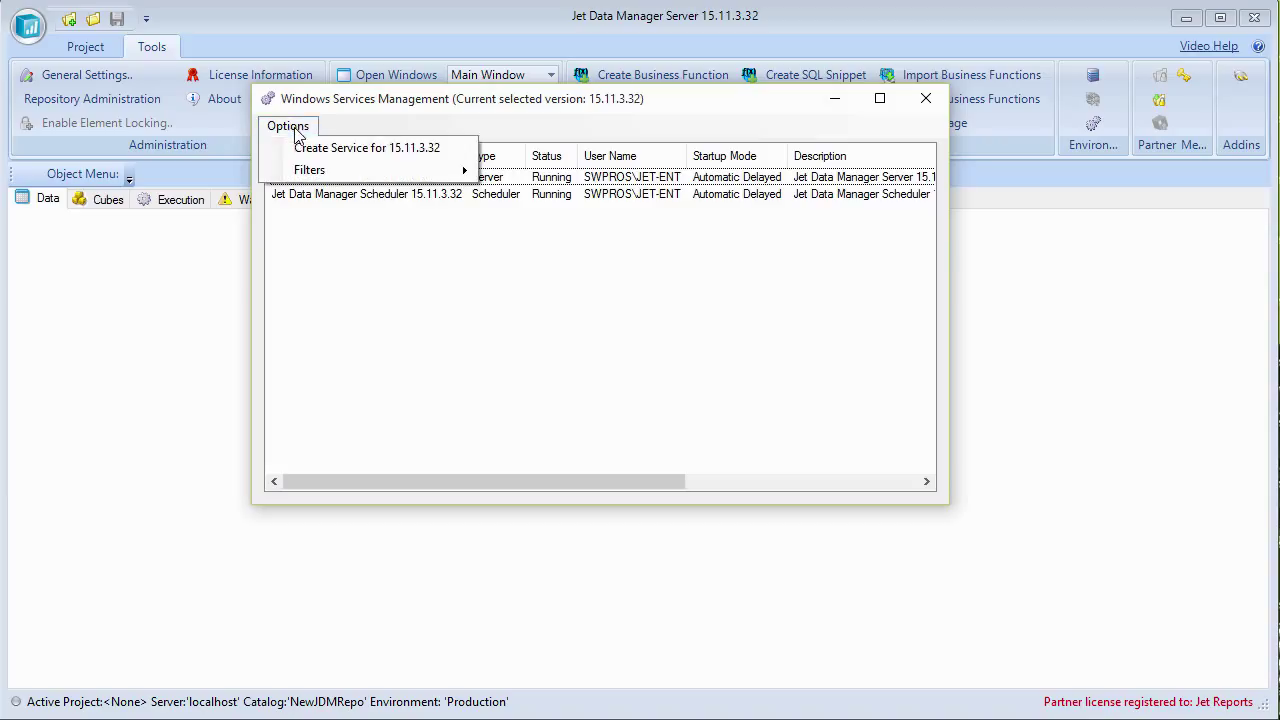
mouse_move(337, 171)
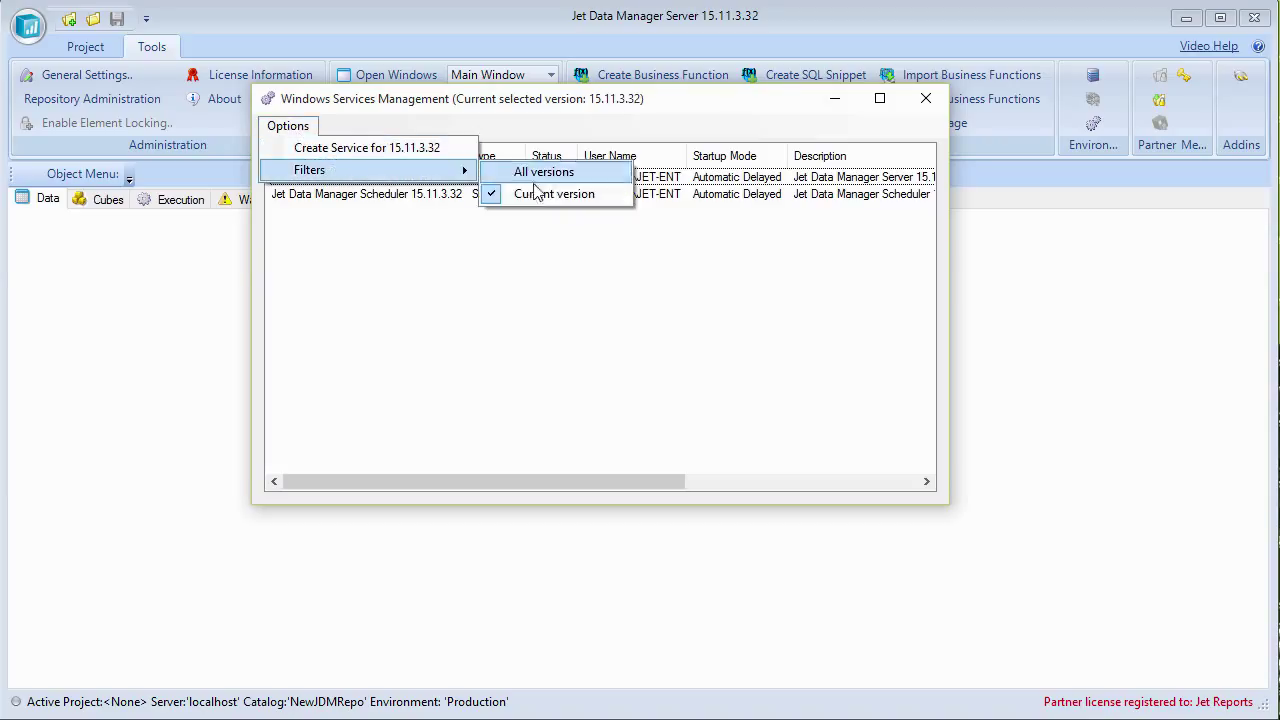
click(558, 175)
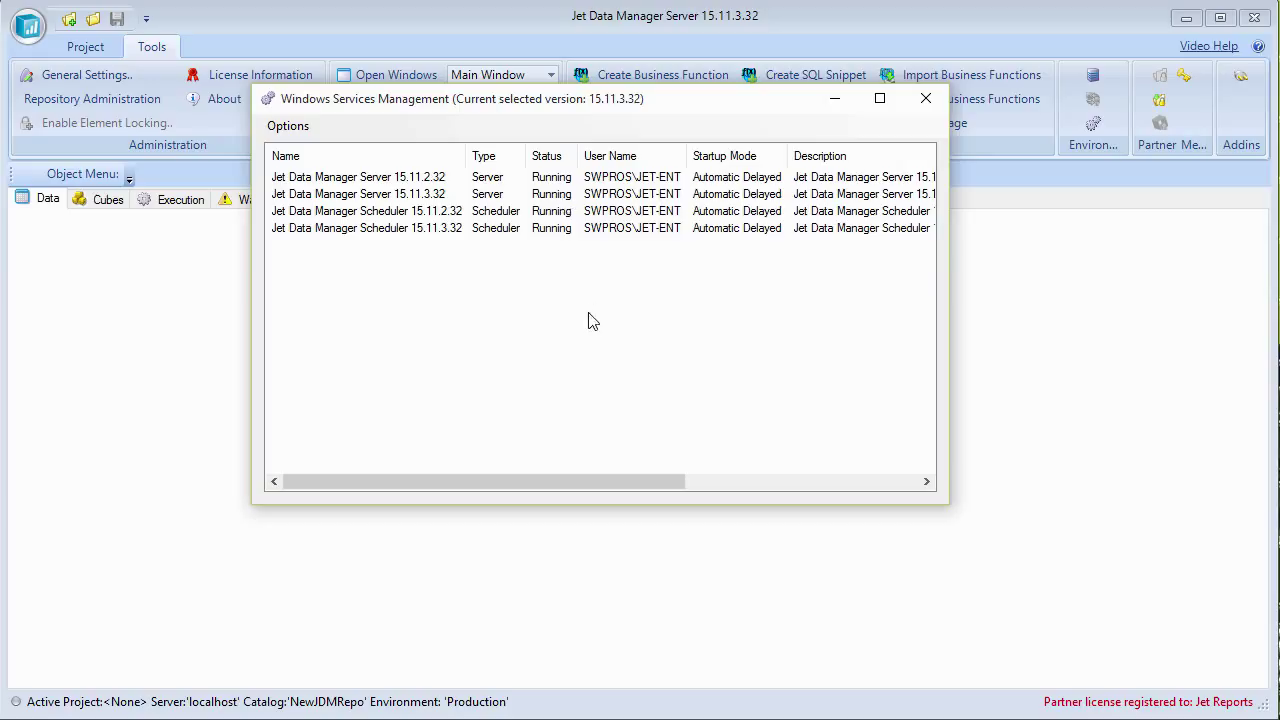
Step: Set the start mode of the old Server and Scheduler 15.11.2.32 services to Disabled
click(432, 213)
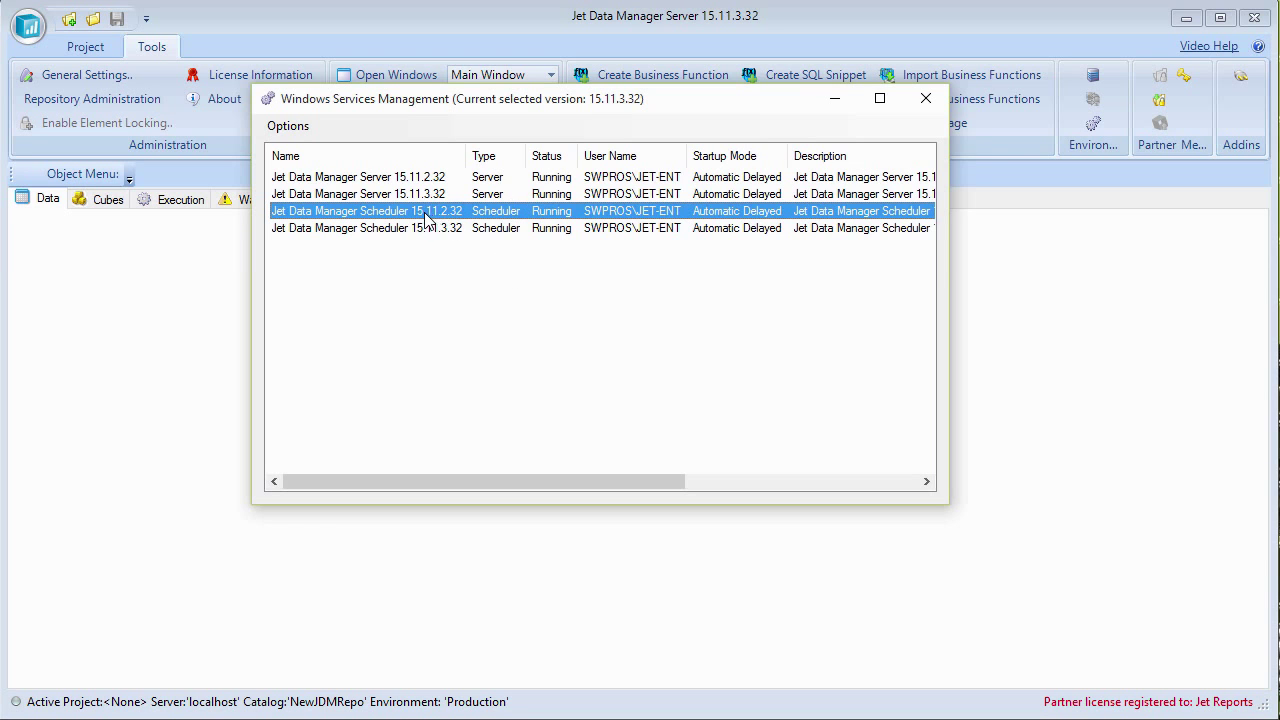
click(566, 178)
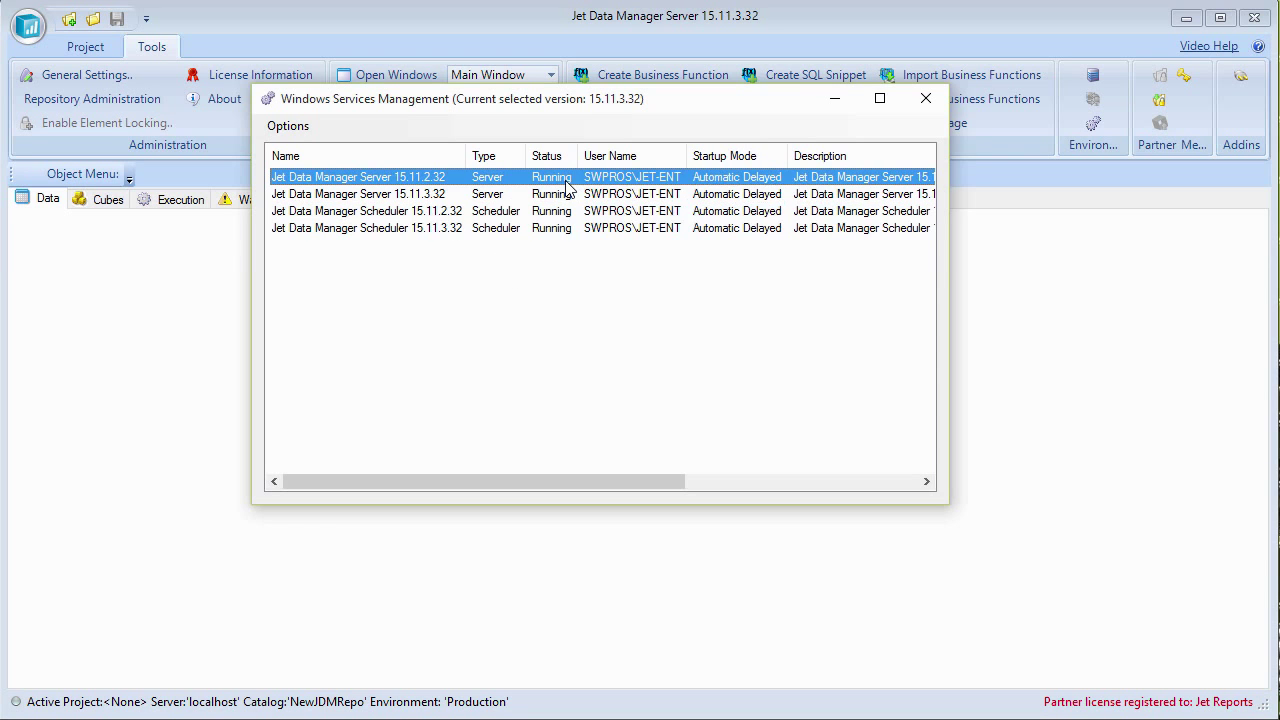
right_click(566, 184)
mouse_move(630, 216)
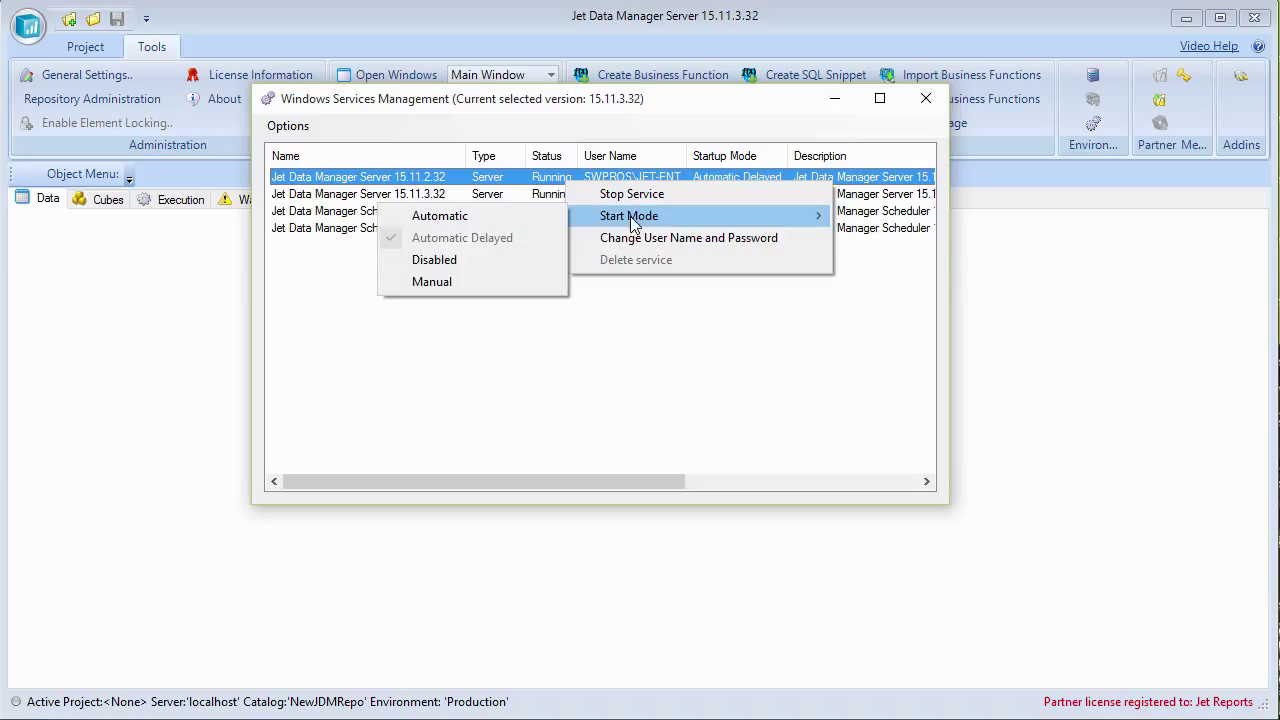
click(484, 261)
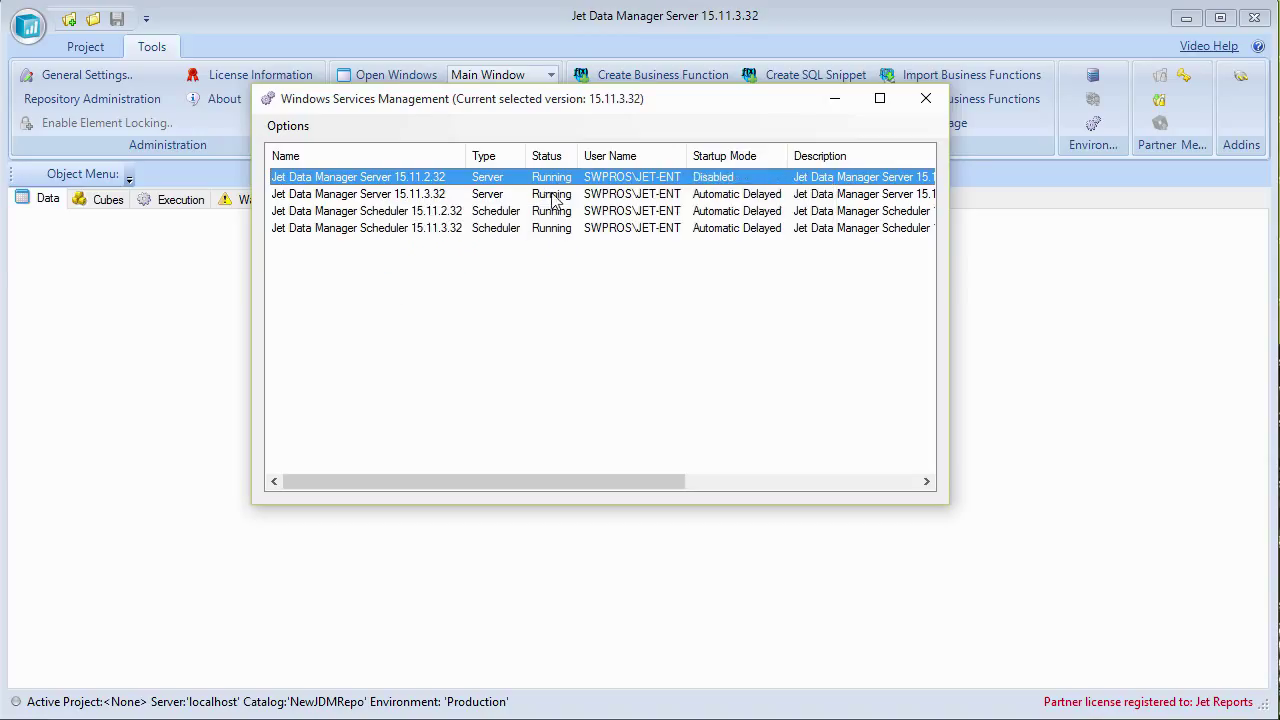
click(545, 211)
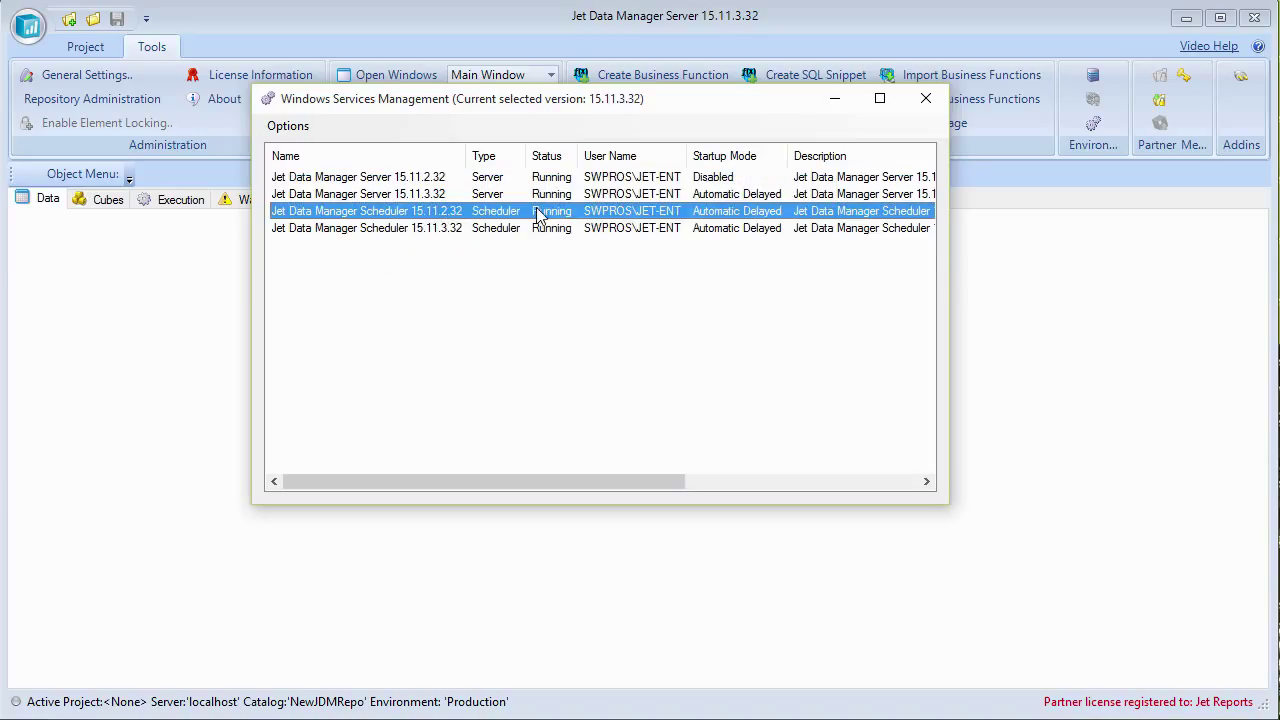
right_click(538, 213)
mouse_move(580, 243)
click(449, 288)
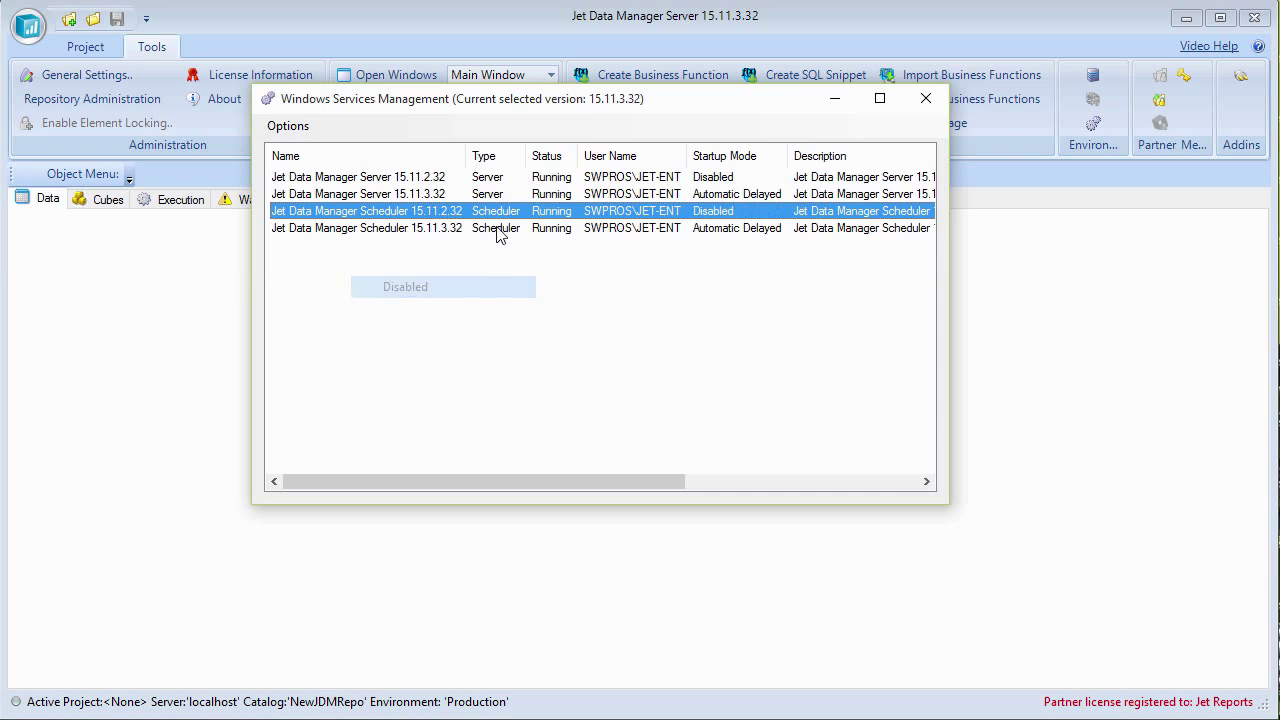
Step: Stop both 15.11.2.32 services, then check the 15.11.3.32 Server and Scheduler entries
right_click(550, 179)
click(574, 196)
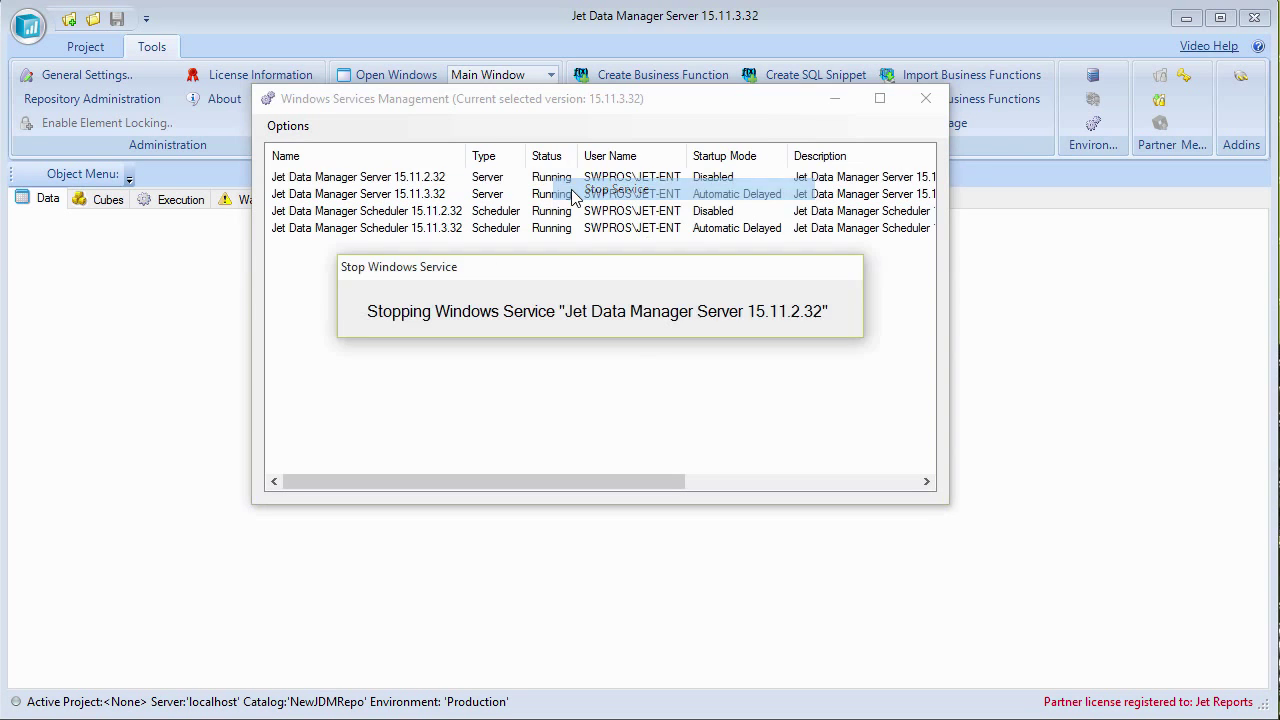
click(545, 211)
right_click(546, 211)
click(553, 225)
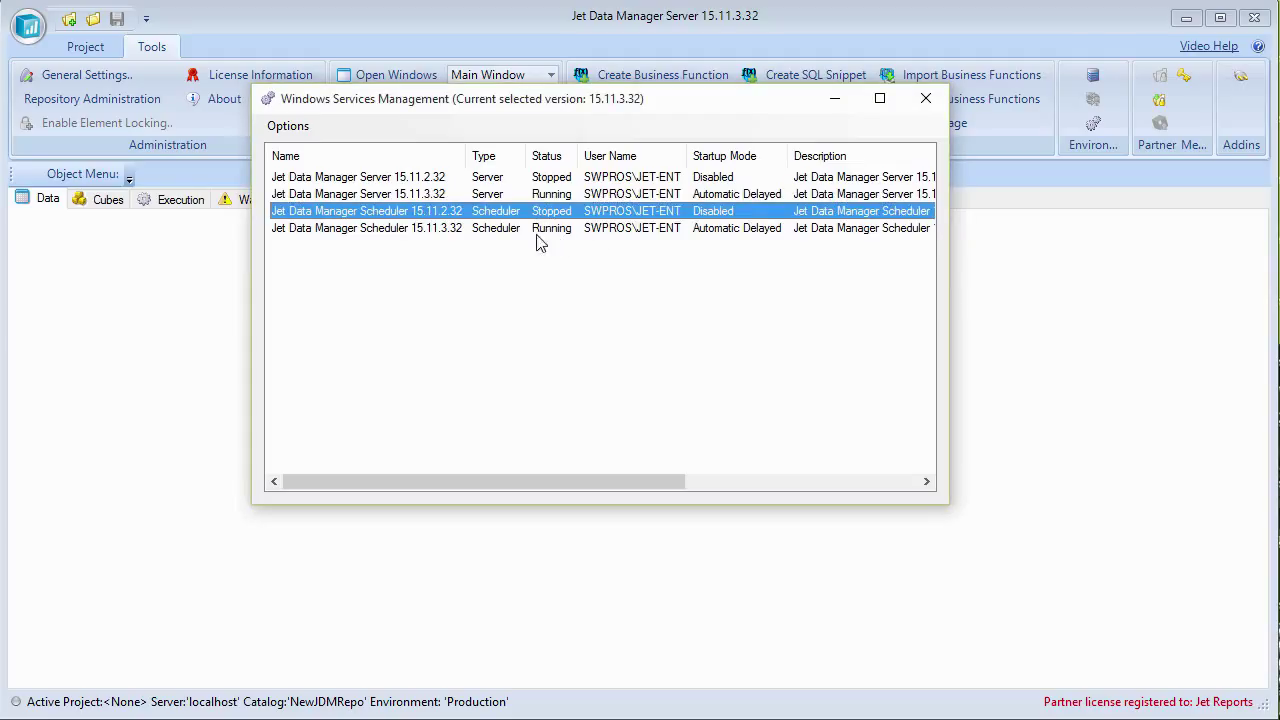
click(435, 194)
click(430, 228)
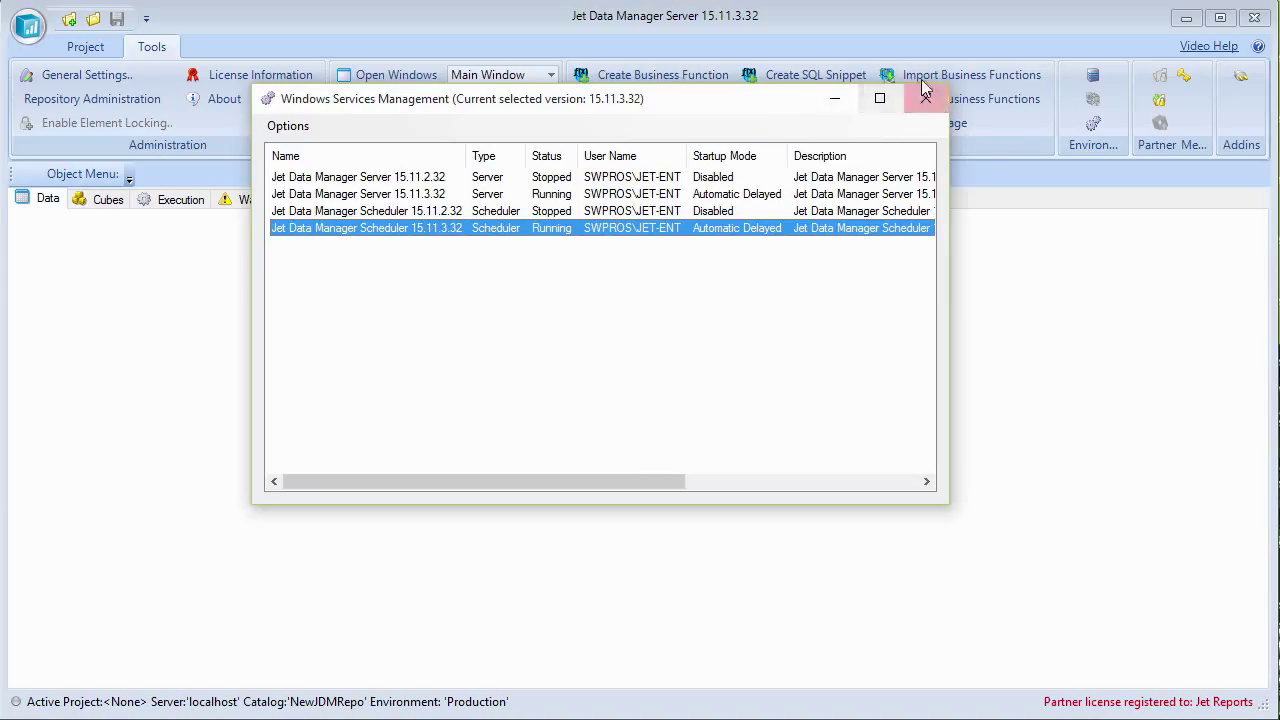
Step: Switch the repository database to NewJDMRepoDev and upgrade it to 15.11.3.32 using local files
click(924, 99)
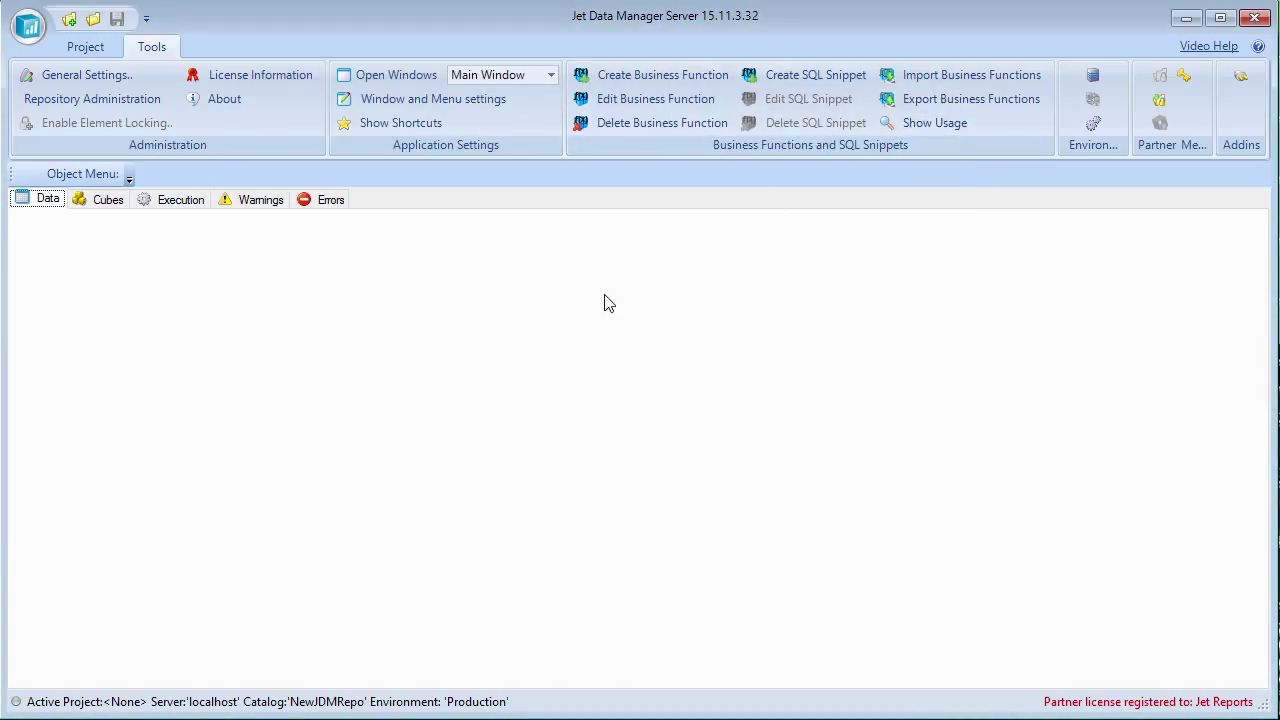
click(105, 74)
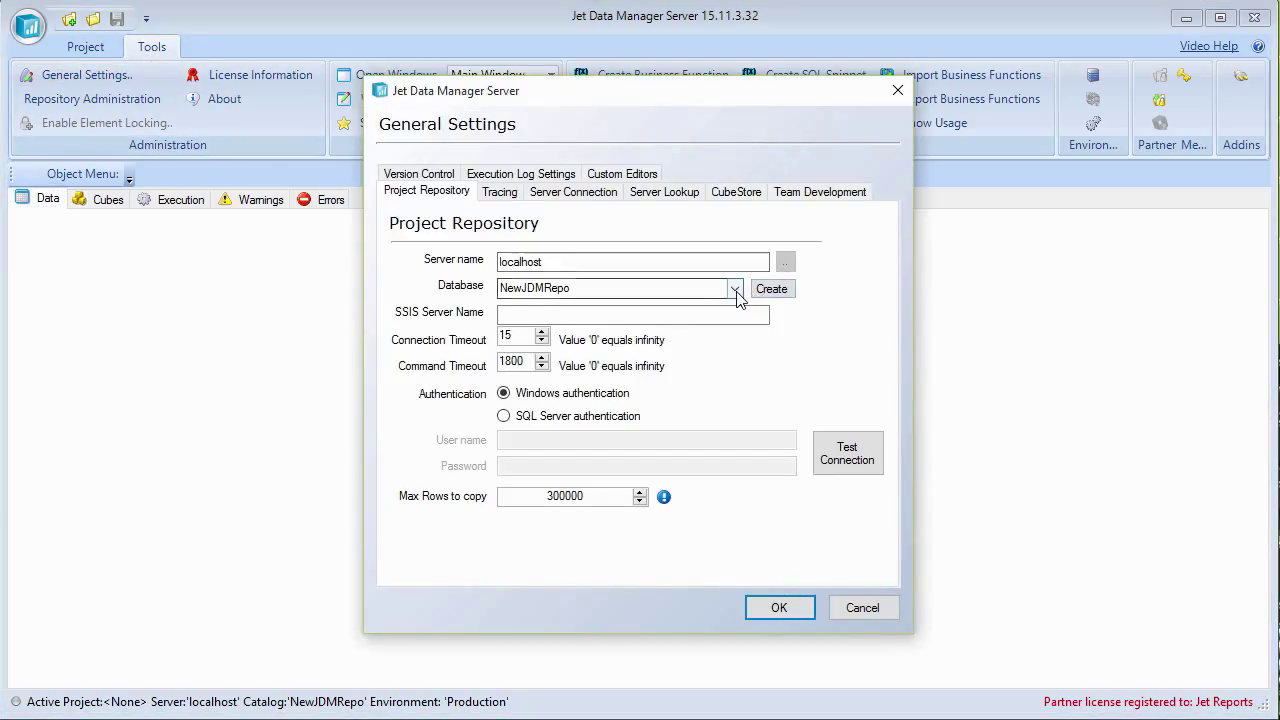
click(735, 290)
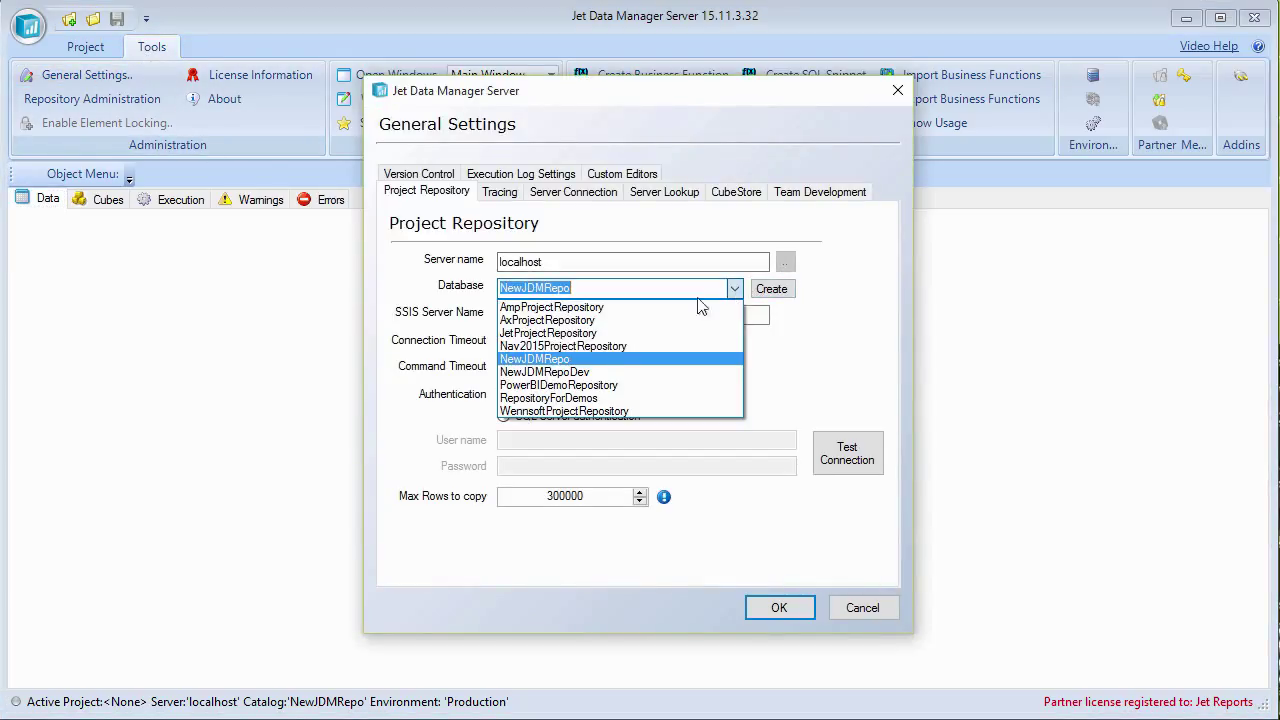
click(555, 372)
click(777, 618)
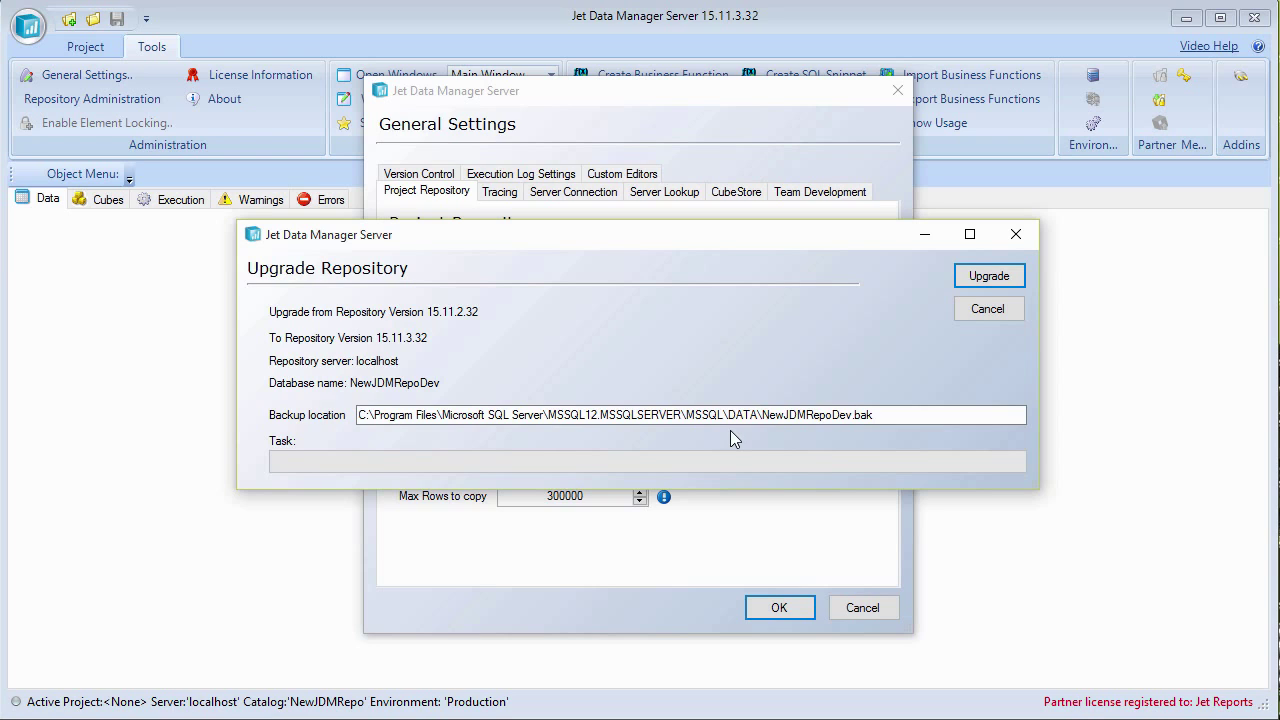
click(988, 276)
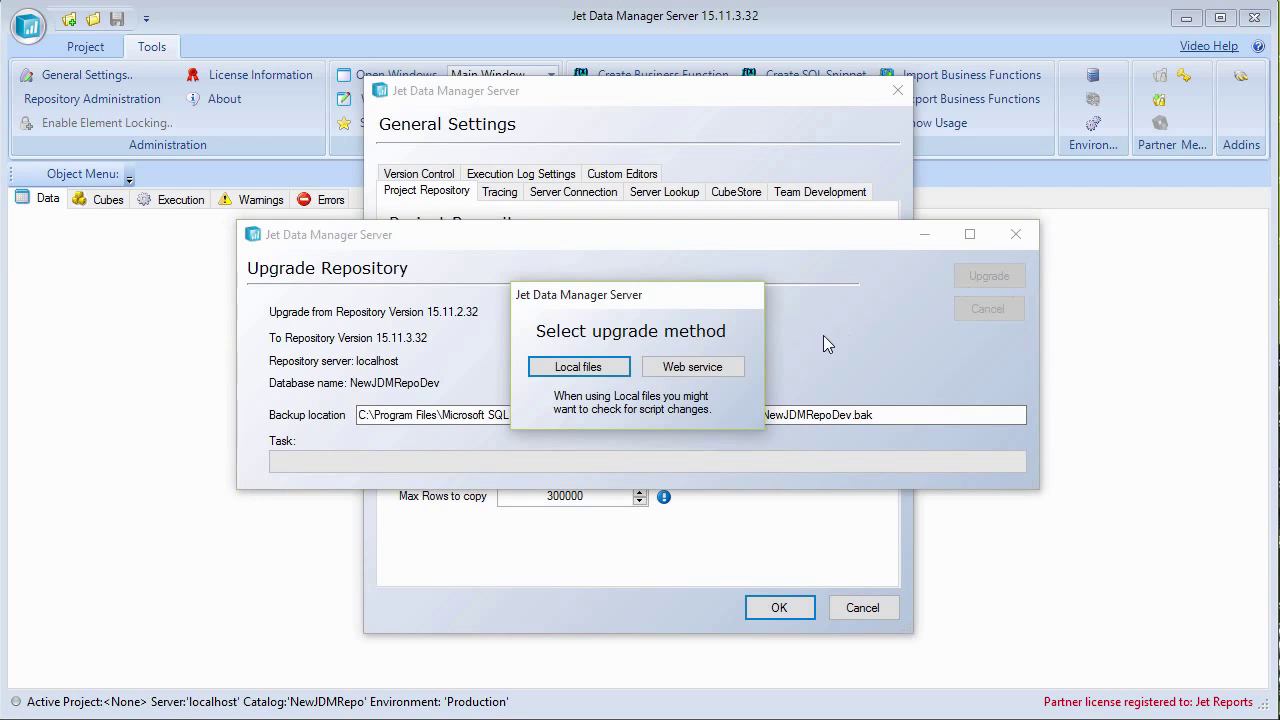
click(563, 366)
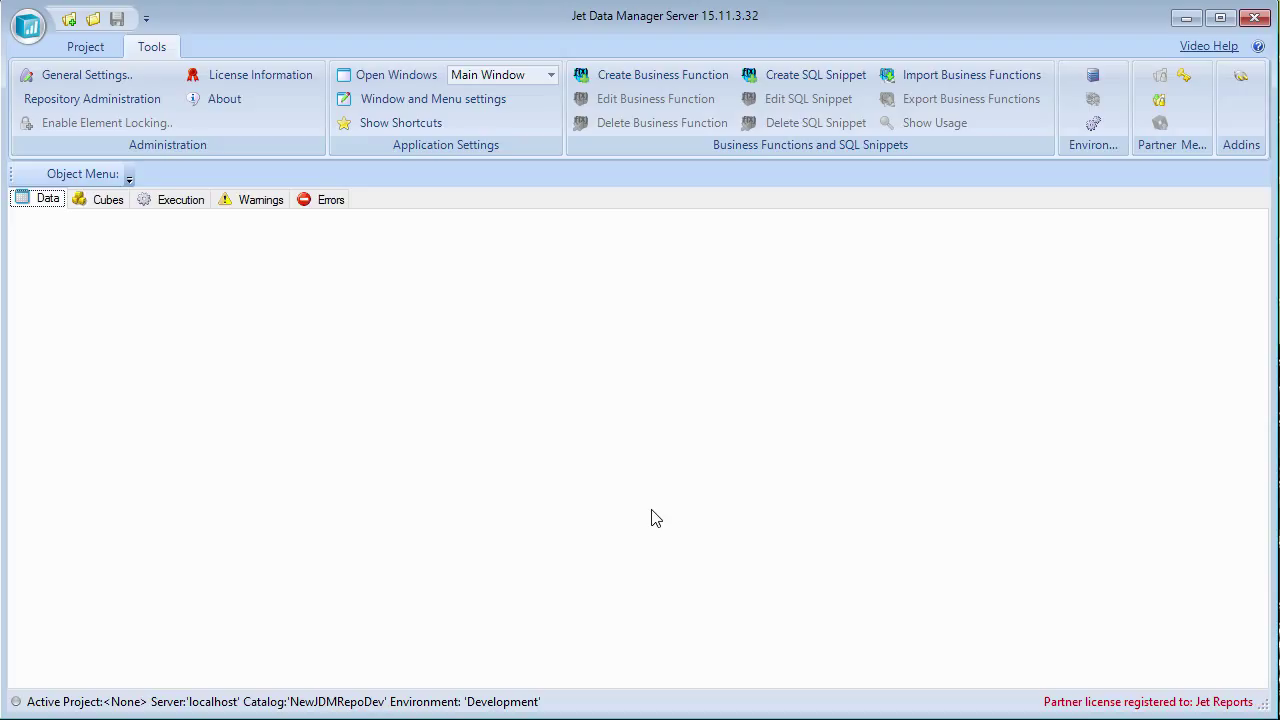
Step: Open the 'NAV 2013 - NAV 2015 with Manufacturing v3.0' project, take over its lock, and select its root
key(ctrl+o)
click(698, 402)
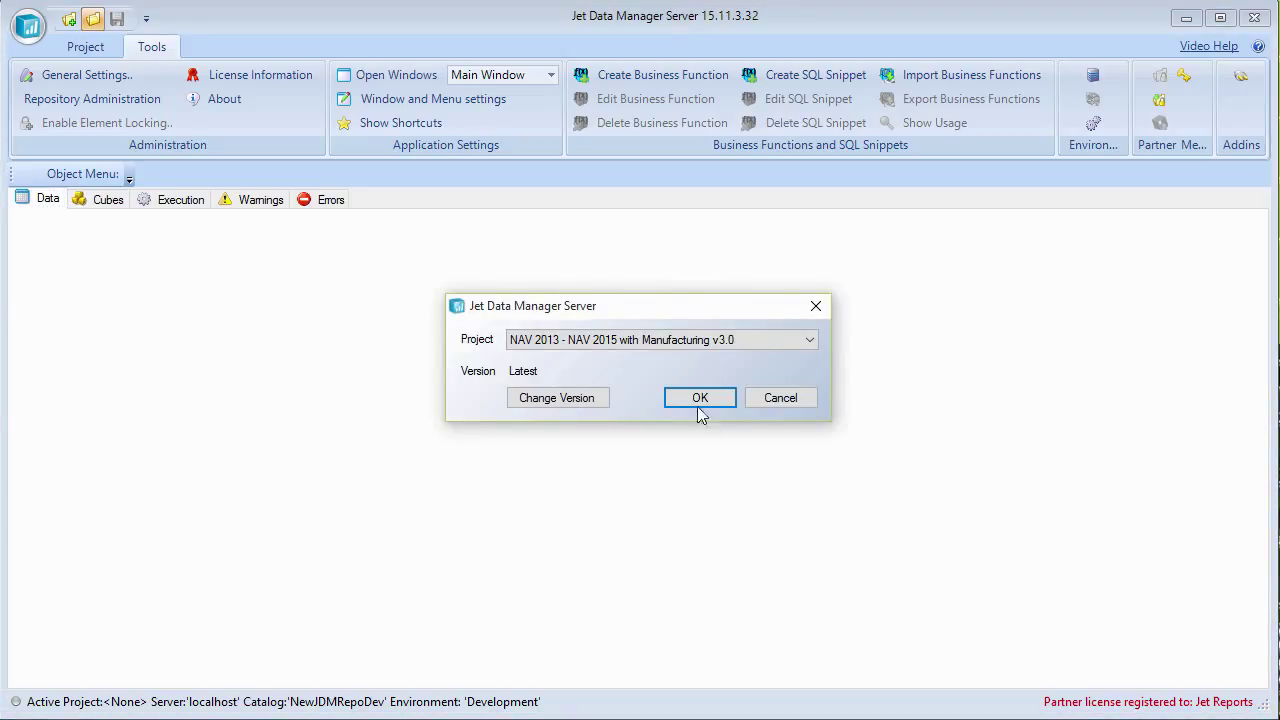
click(578, 390)
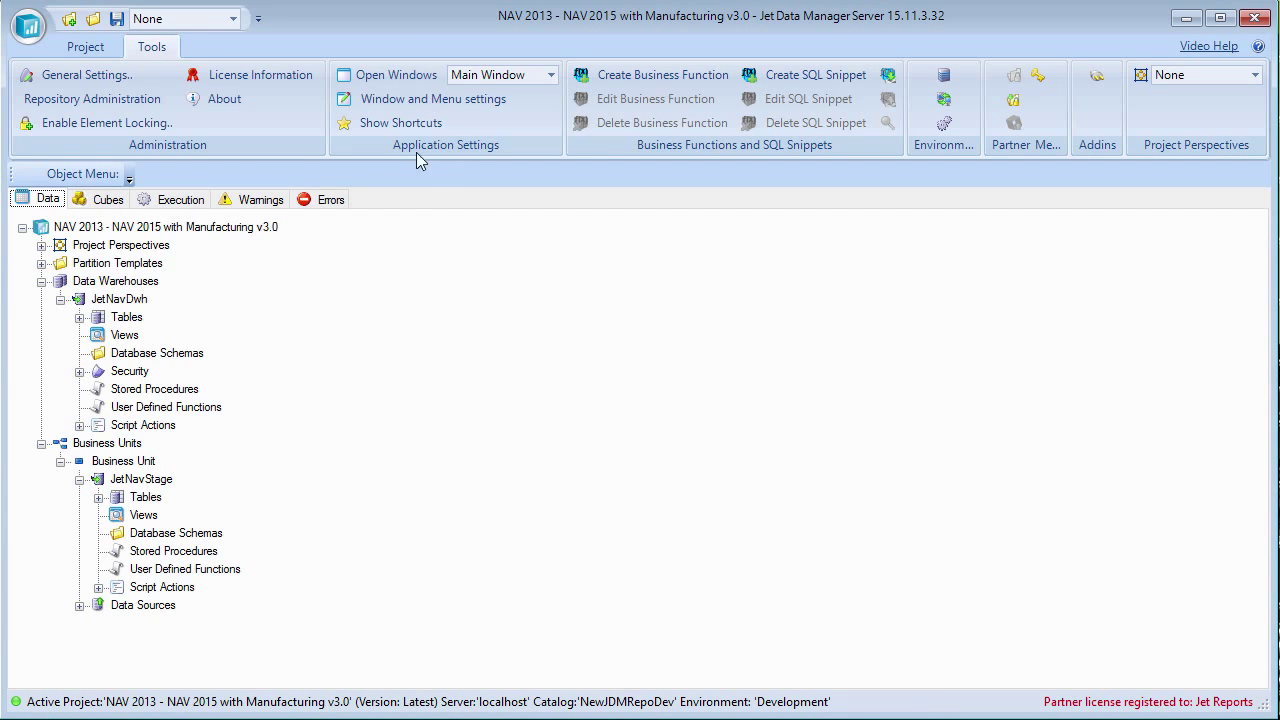
click(223, 229)
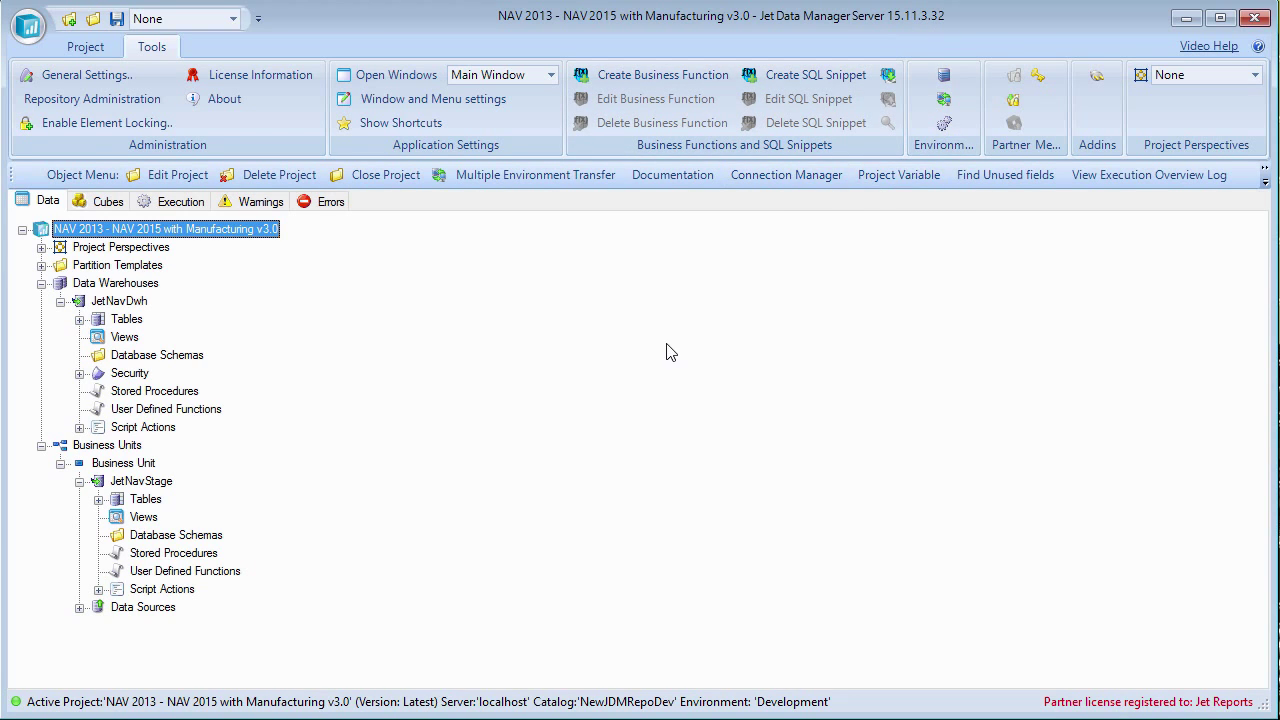
Step: Verify the 15.11.3.32 Server and Scheduler services are running, then close the services window
click(565, 198)
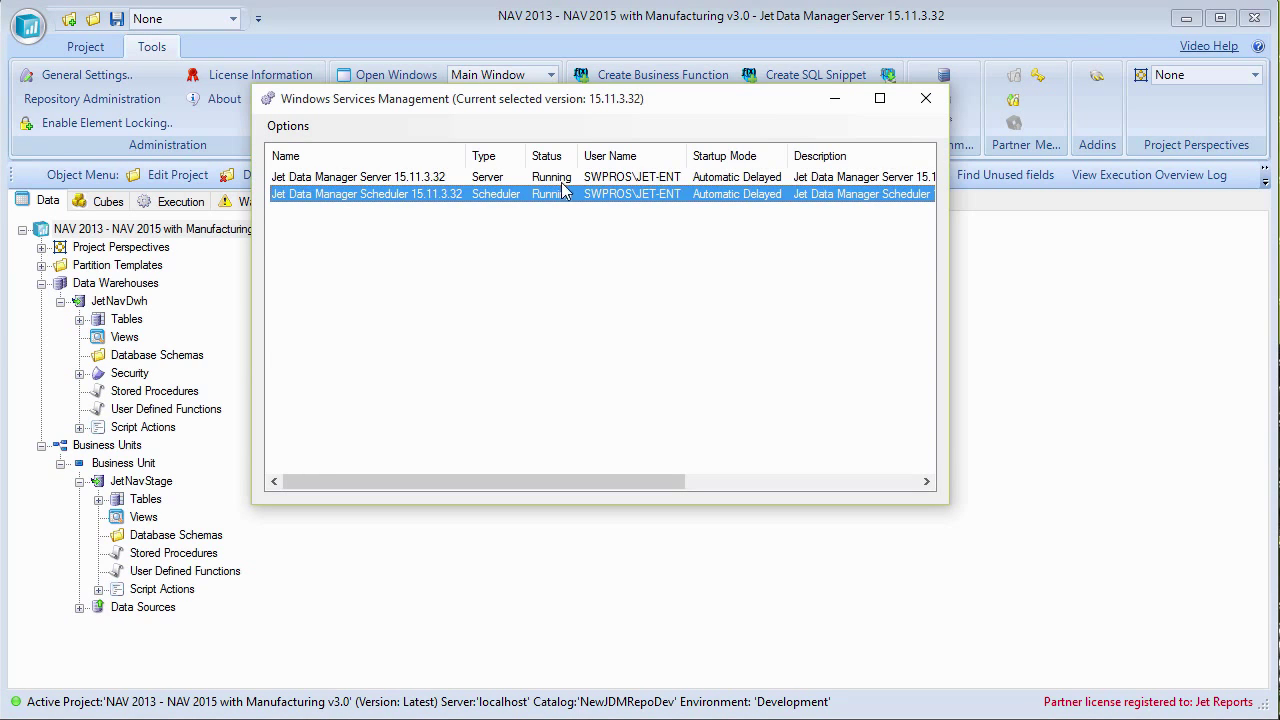
click(564, 180)
click(565, 196)
click(547, 181)
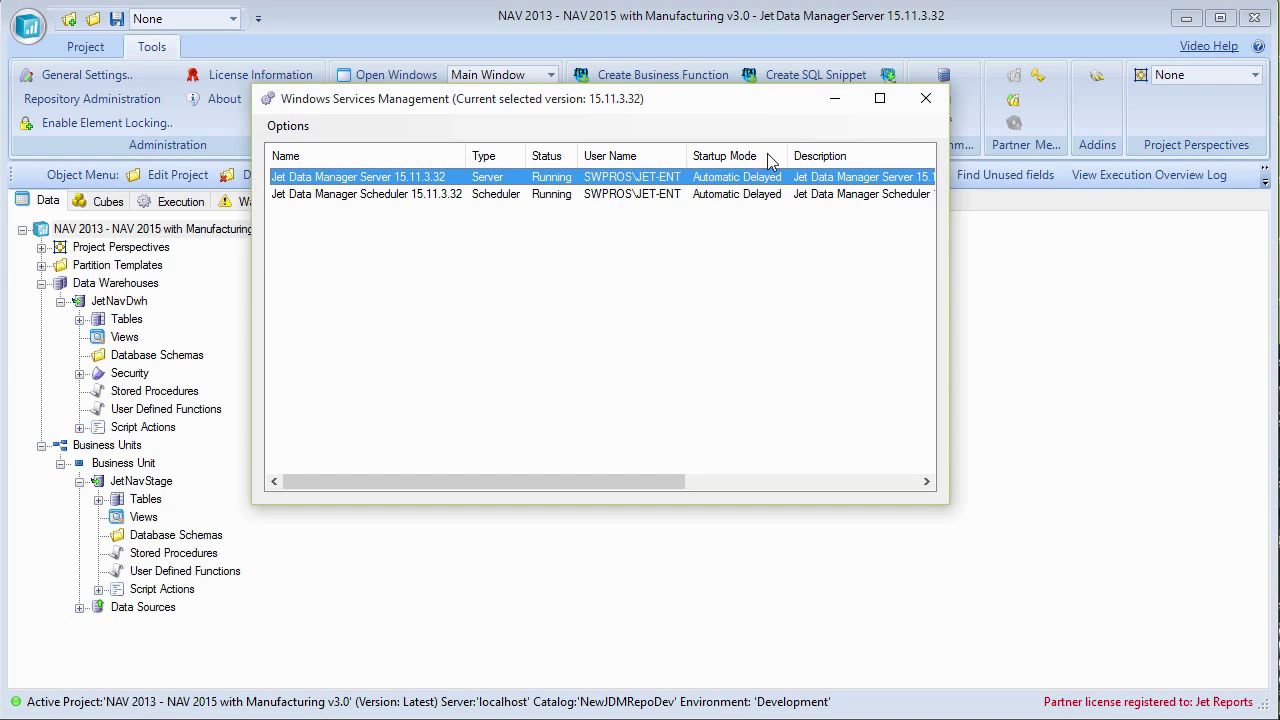
click(926, 101)
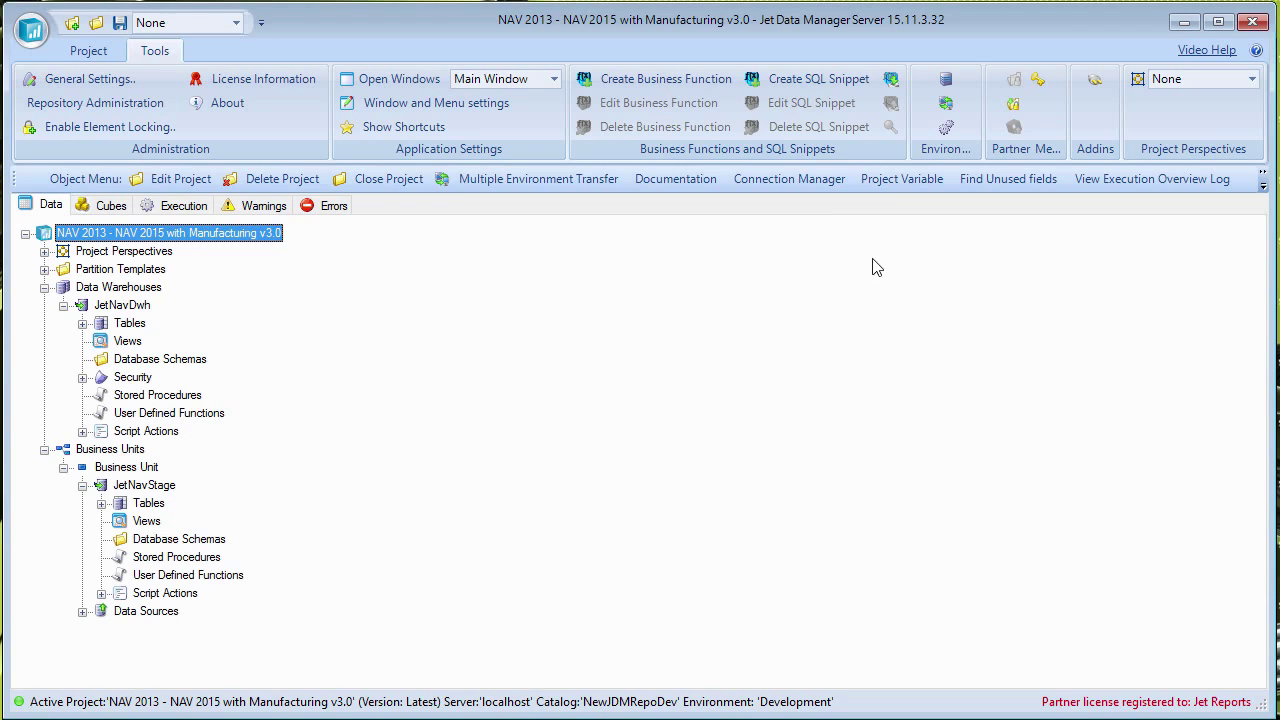
click(947, 105)
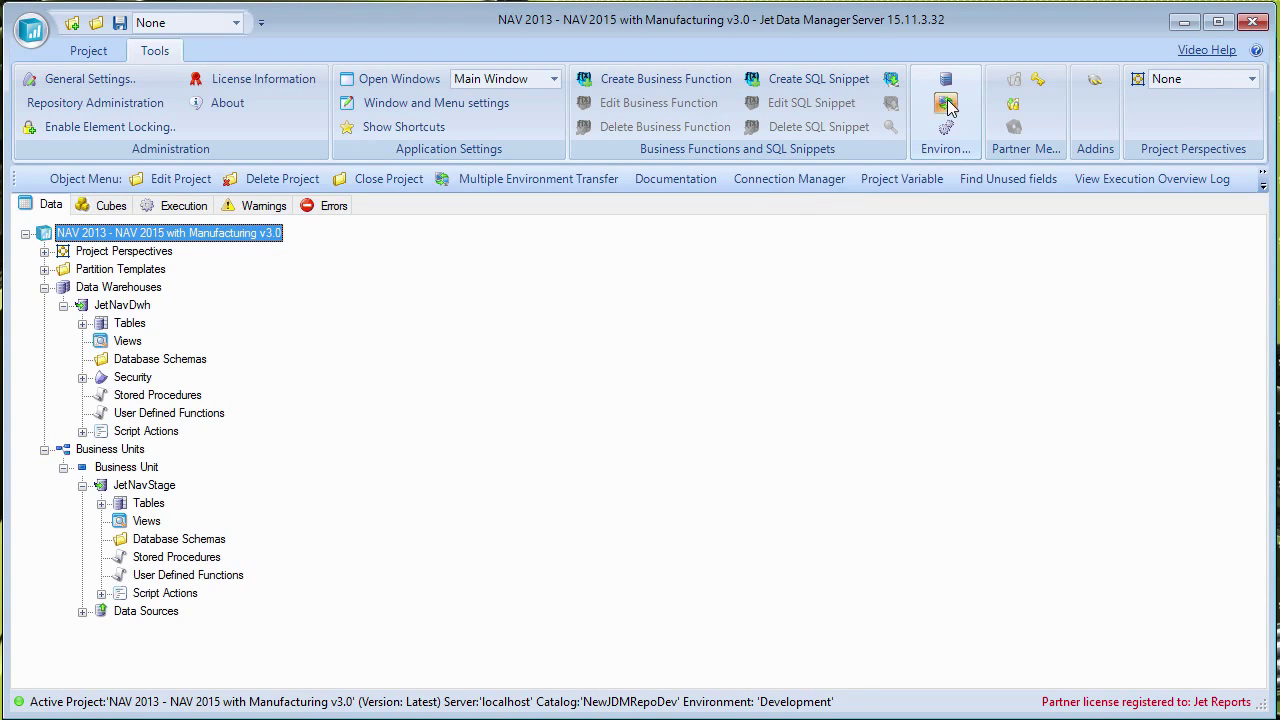